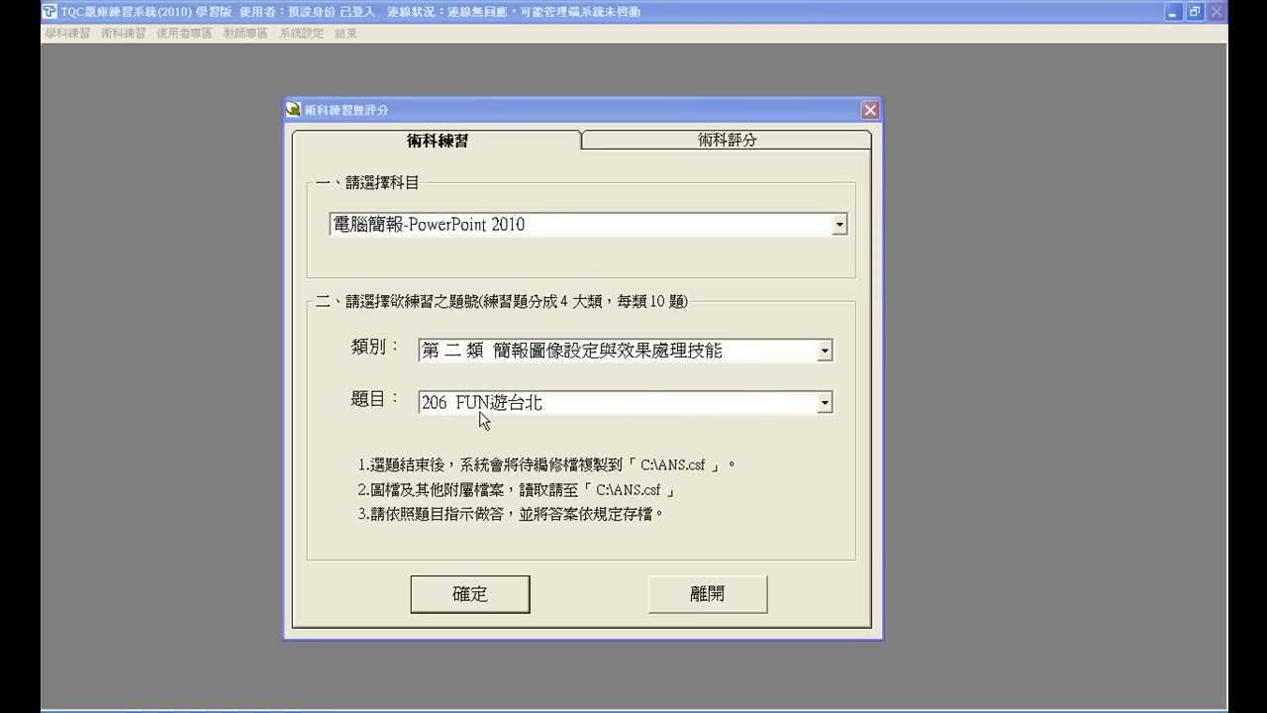
# Start TQC practice question 206 FUN遊台北 and dismiss the start notice.
pyautogui.click(480, 600)
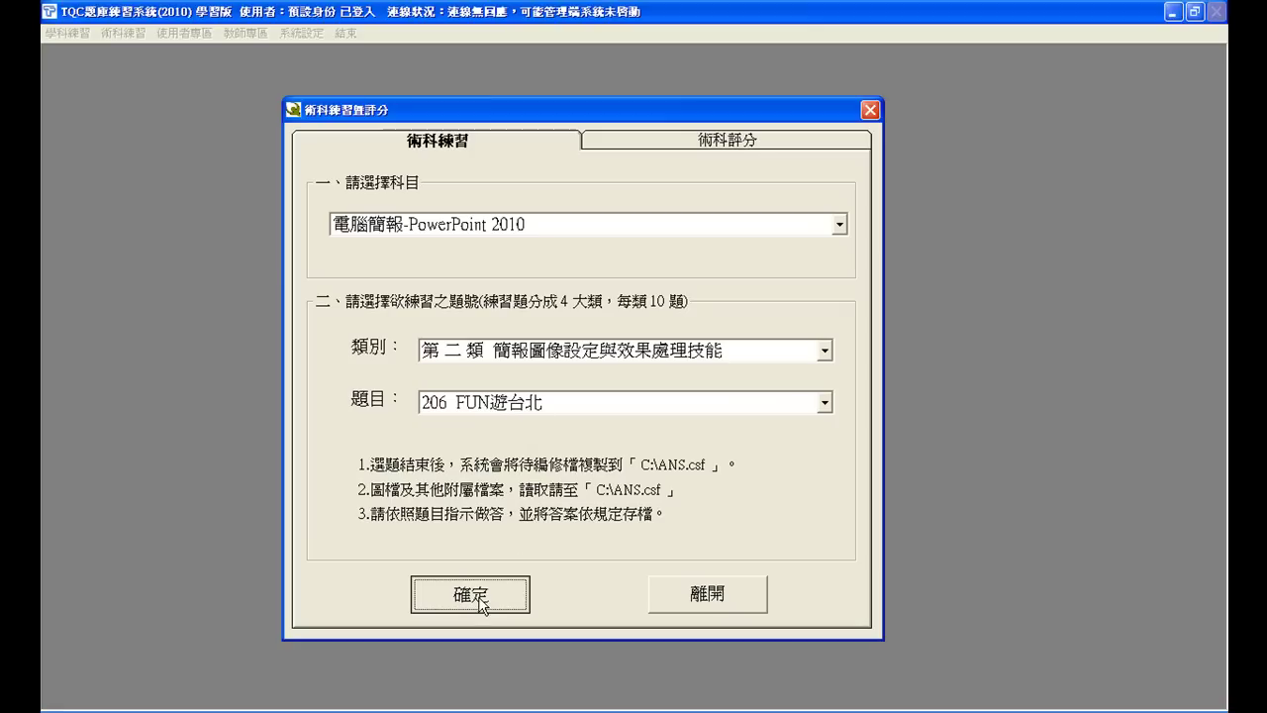
pyautogui.click(645, 426)
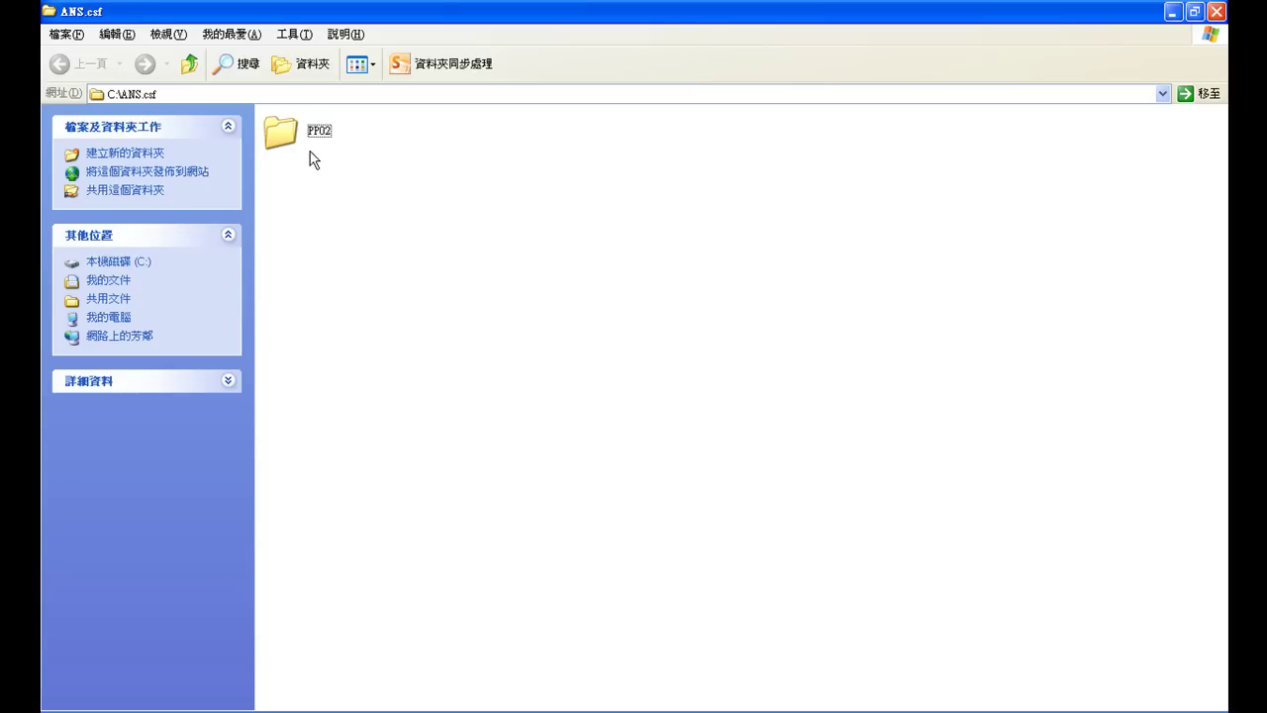
pyautogui.moveTo(281, 132)
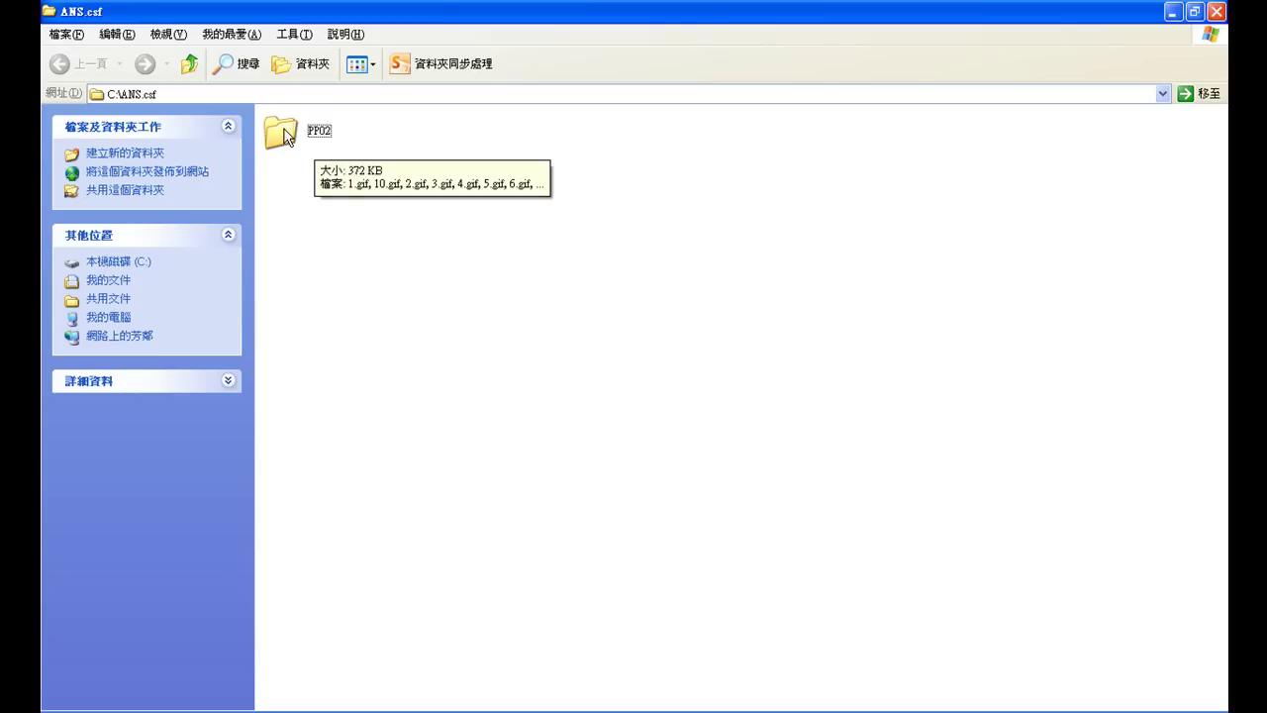
# Open the PPD02 presentation from the C:\ANS.csf\PP02 folder.
pyautogui.doubleClick(296, 132)
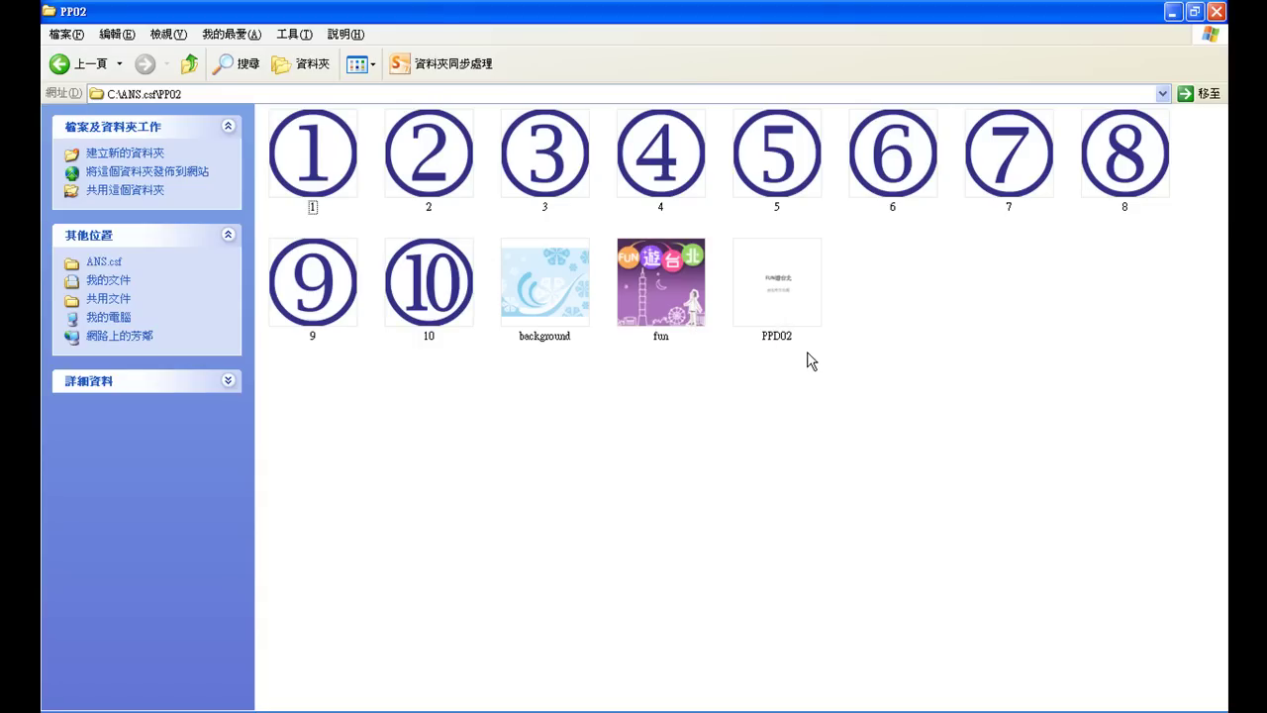
pyautogui.click(780, 288)
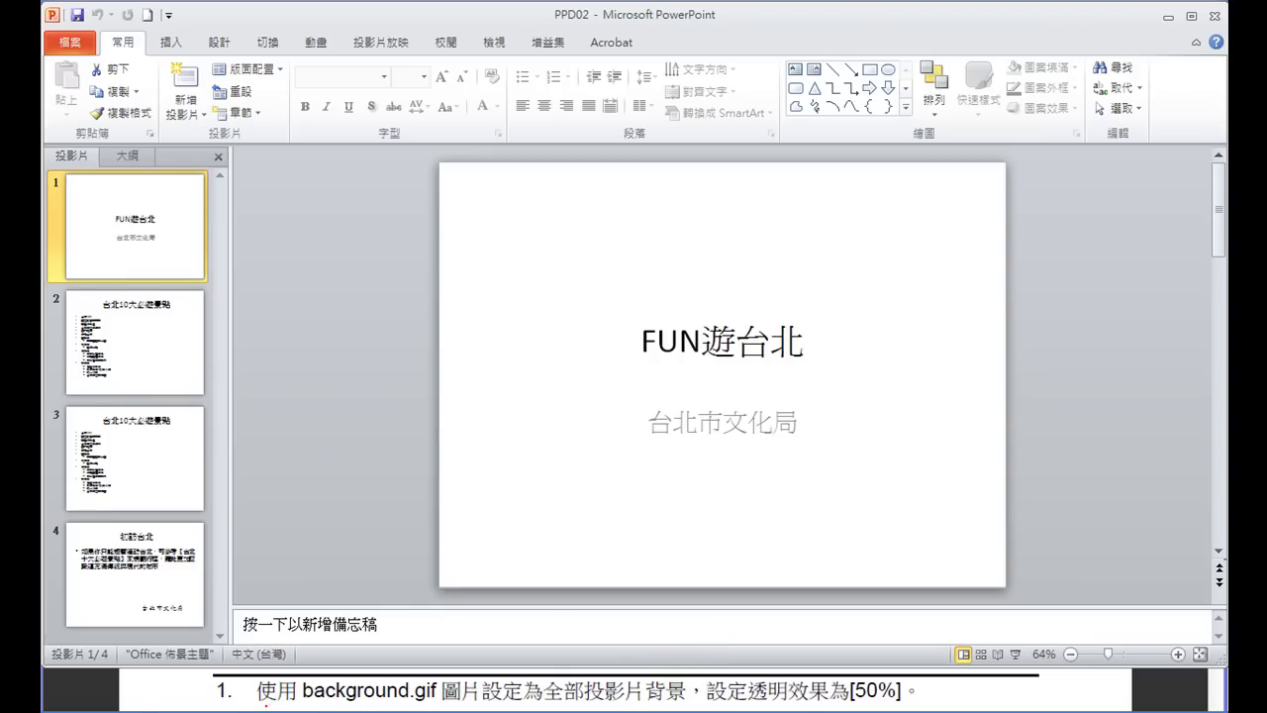
# Set the slide background to a picture fill and start browsing for a picture file.
pyautogui.moveTo(333, 703)
pyautogui.mouseDown()
pyautogui.moveTo(653, 705)
pyautogui.moveTo(697, 679)
pyautogui.moveTo(566, 679)
pyautogui.mouseUp()
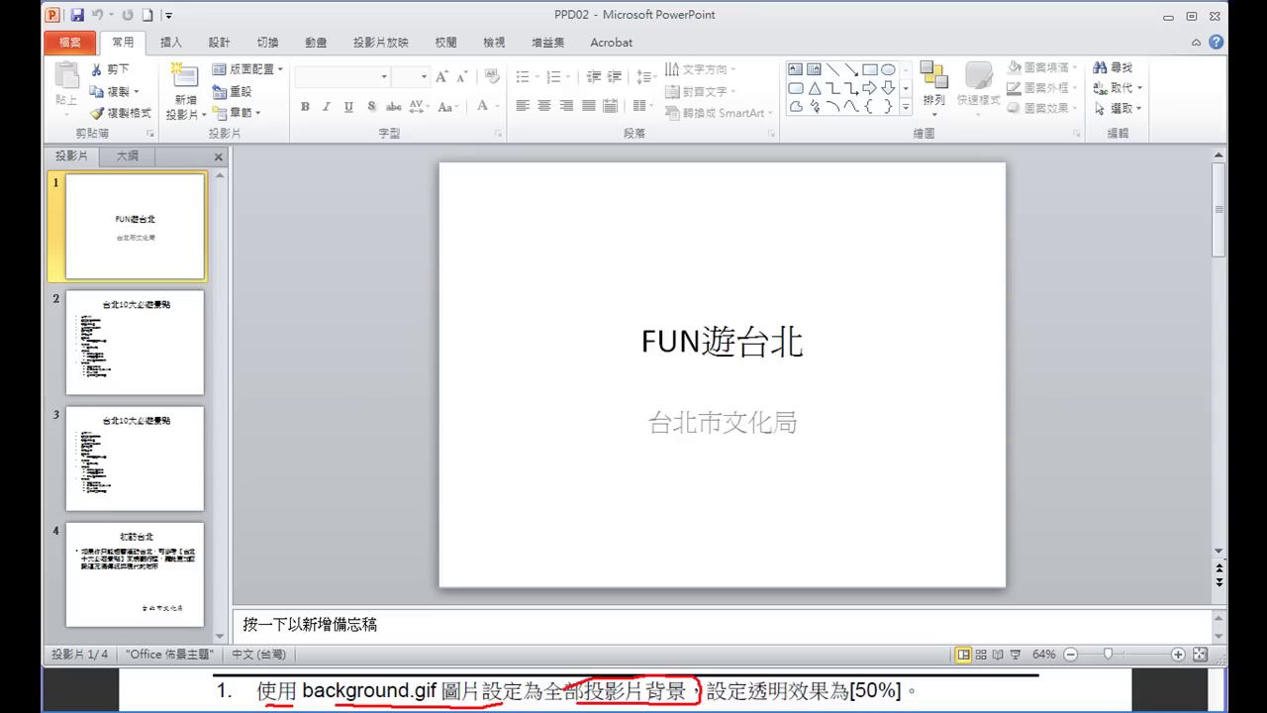
pyautogui.press('Escape')
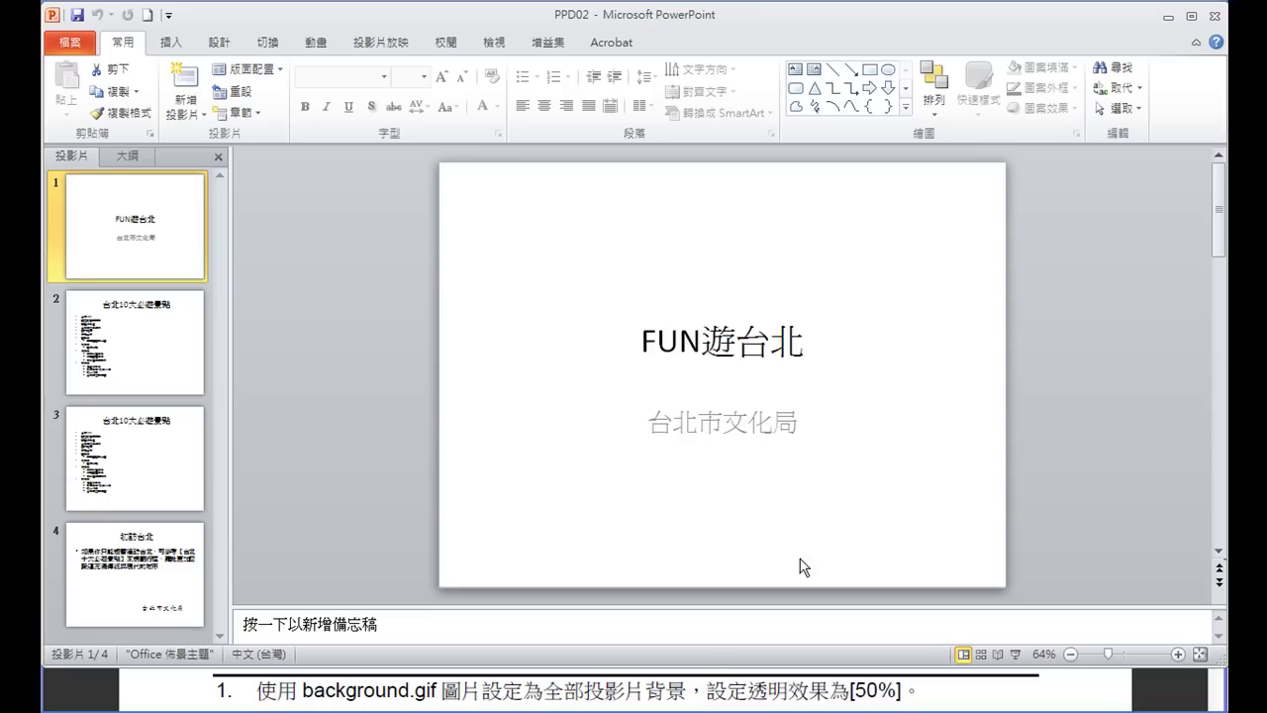
pyautogui.rightClick(912, 231)
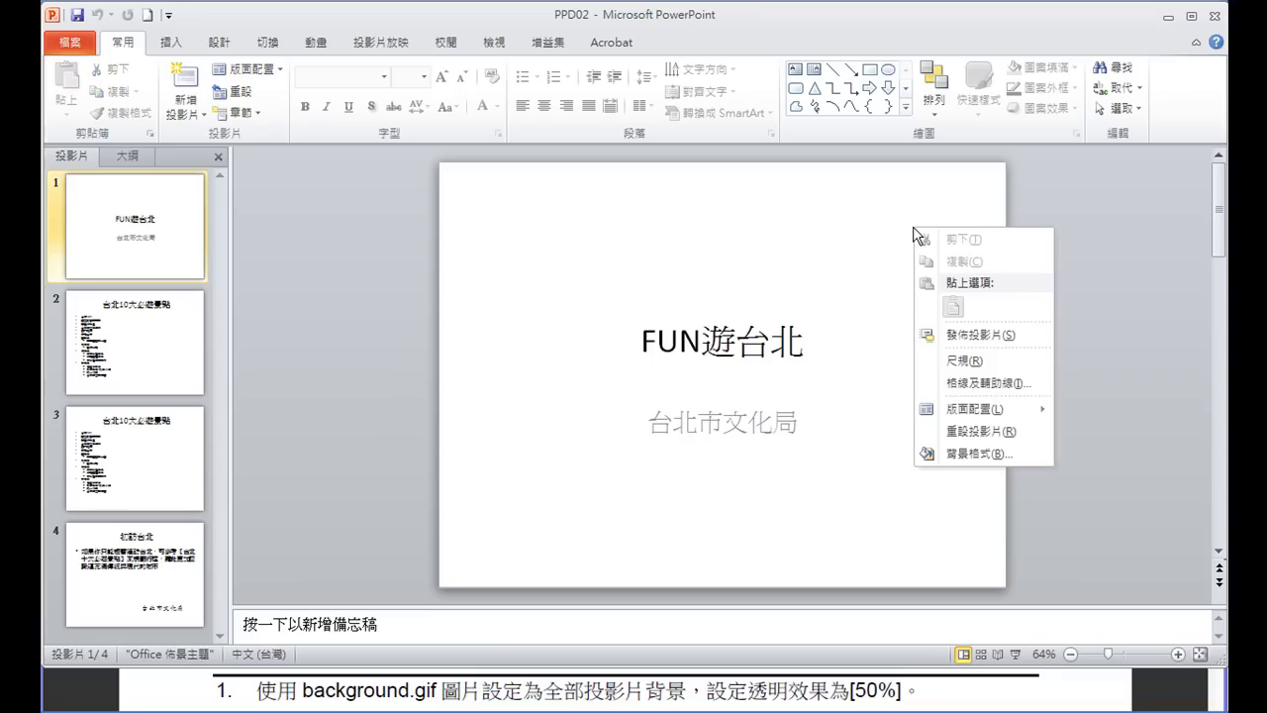
pyautogui.click(980, 456)
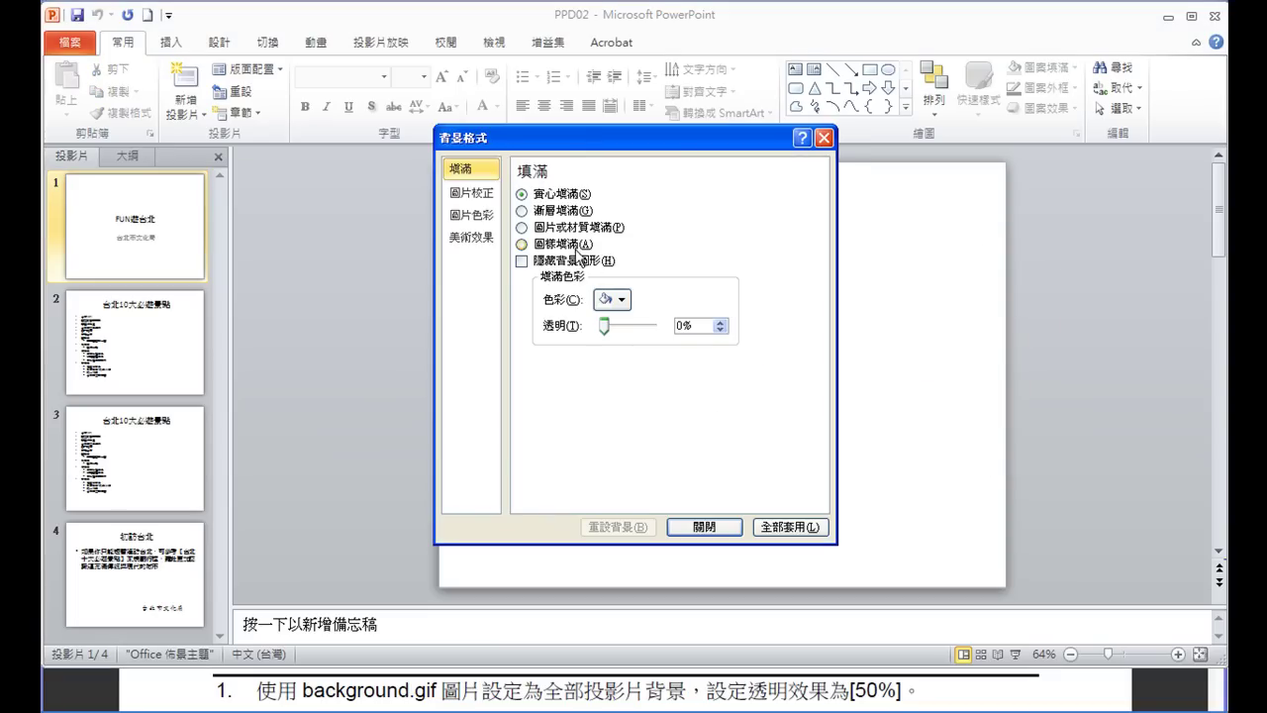
pyautogui.click(526, 227)
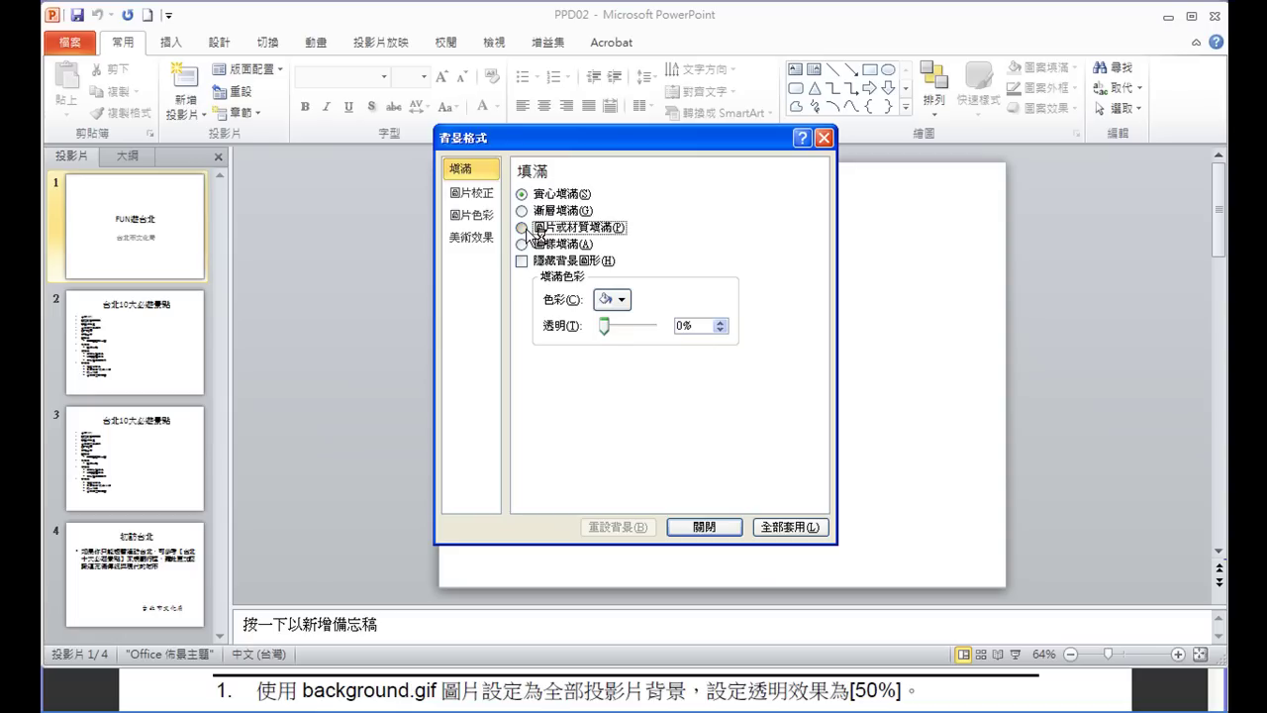
pyautogui.click(579, 324)
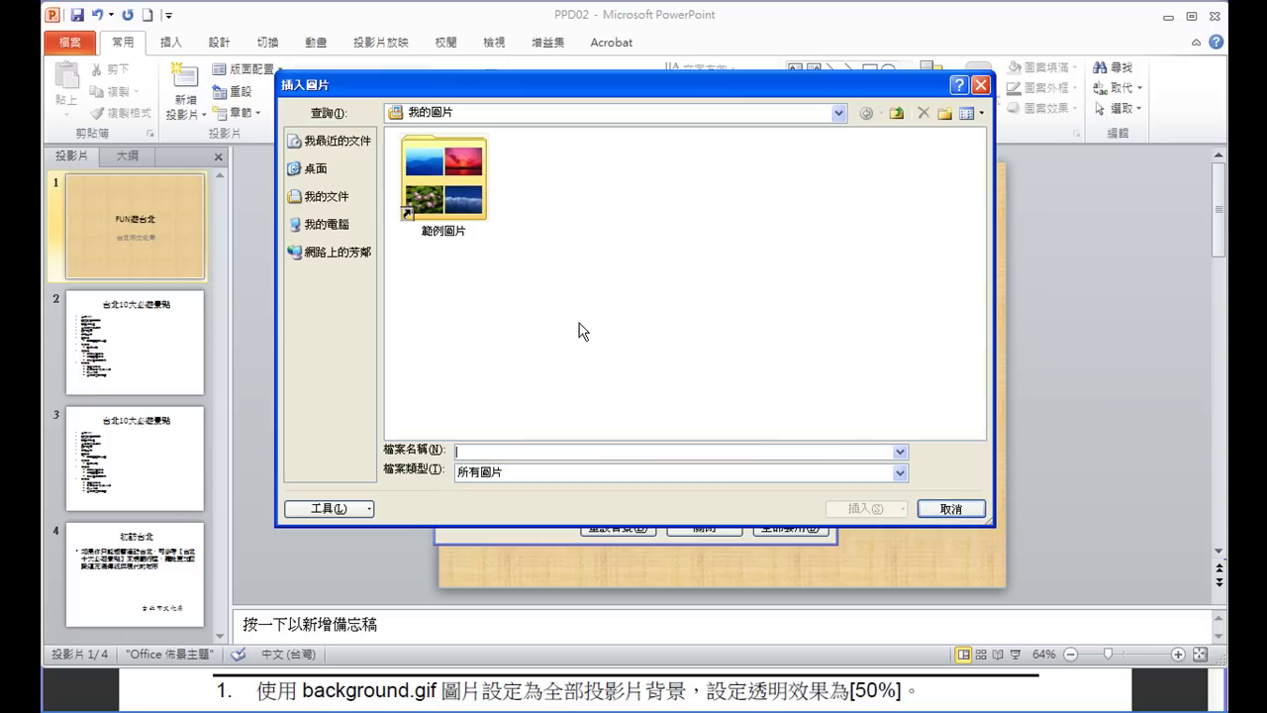
pyautogui.click(337, 225)
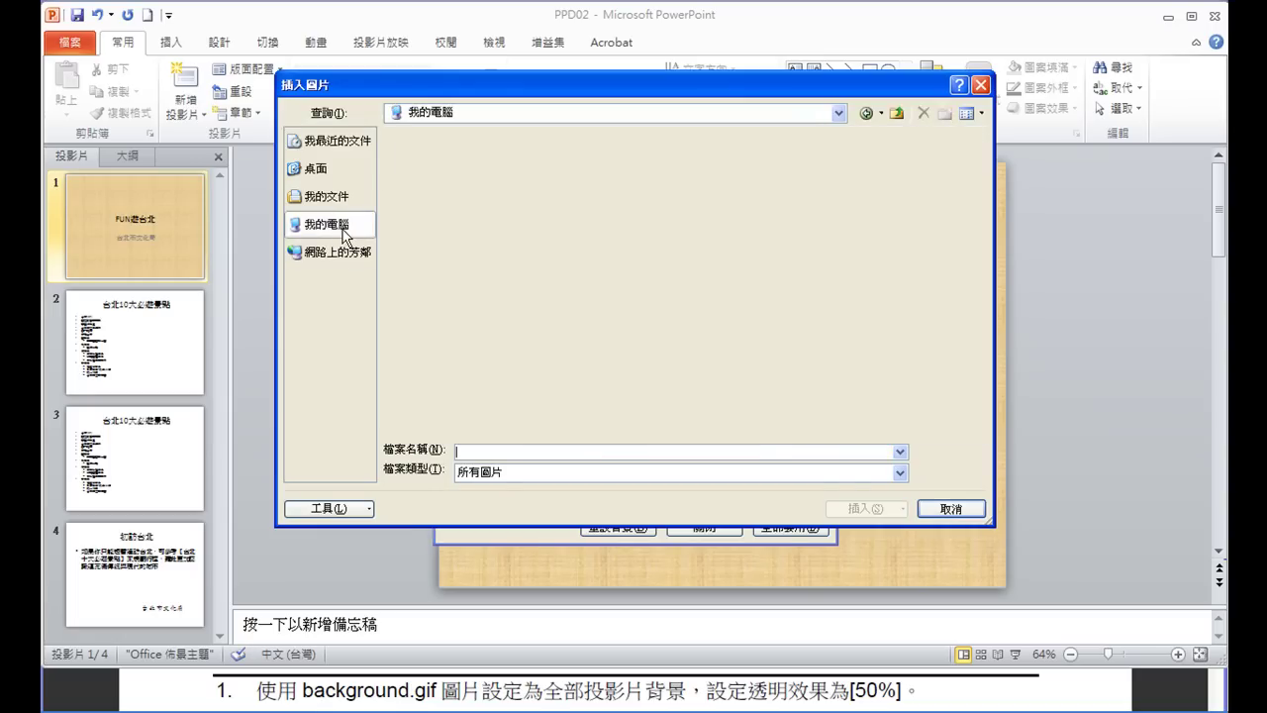
# Insert background.gif from C:\ANS.csf\PP02 as the background picture.
pyautogui.doubleClick(443, 178)
pyautogui.click(451, 191)
pyautogui.doubleClick(452, 191)
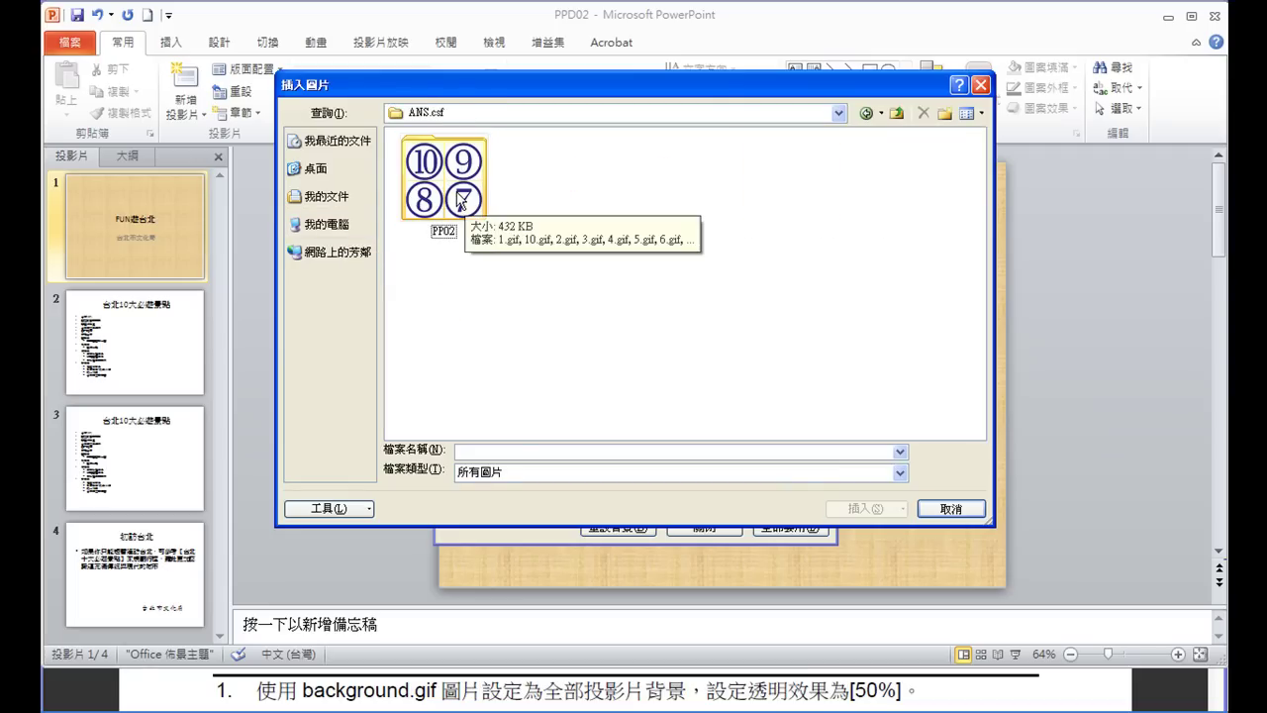
pyautogui.doubleClick(460, 201)
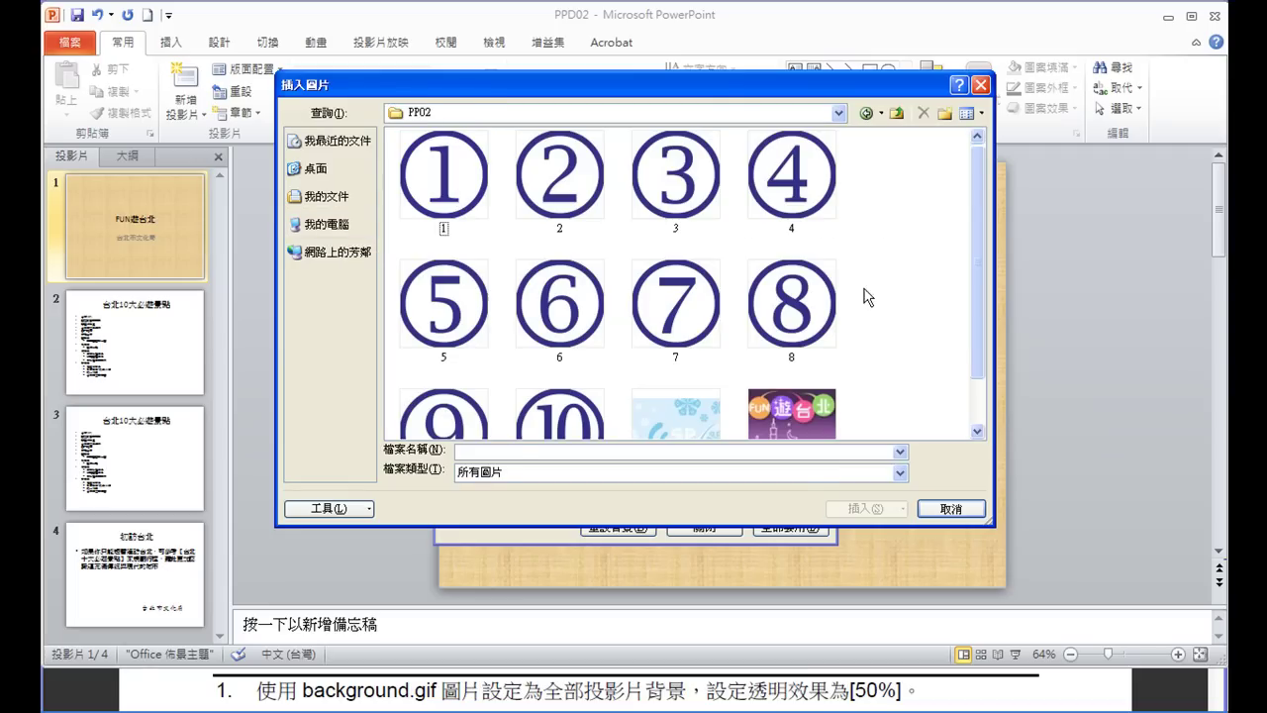
pyautogui.moveTo(974, 332); pyautogui.dragTo(977, 391)
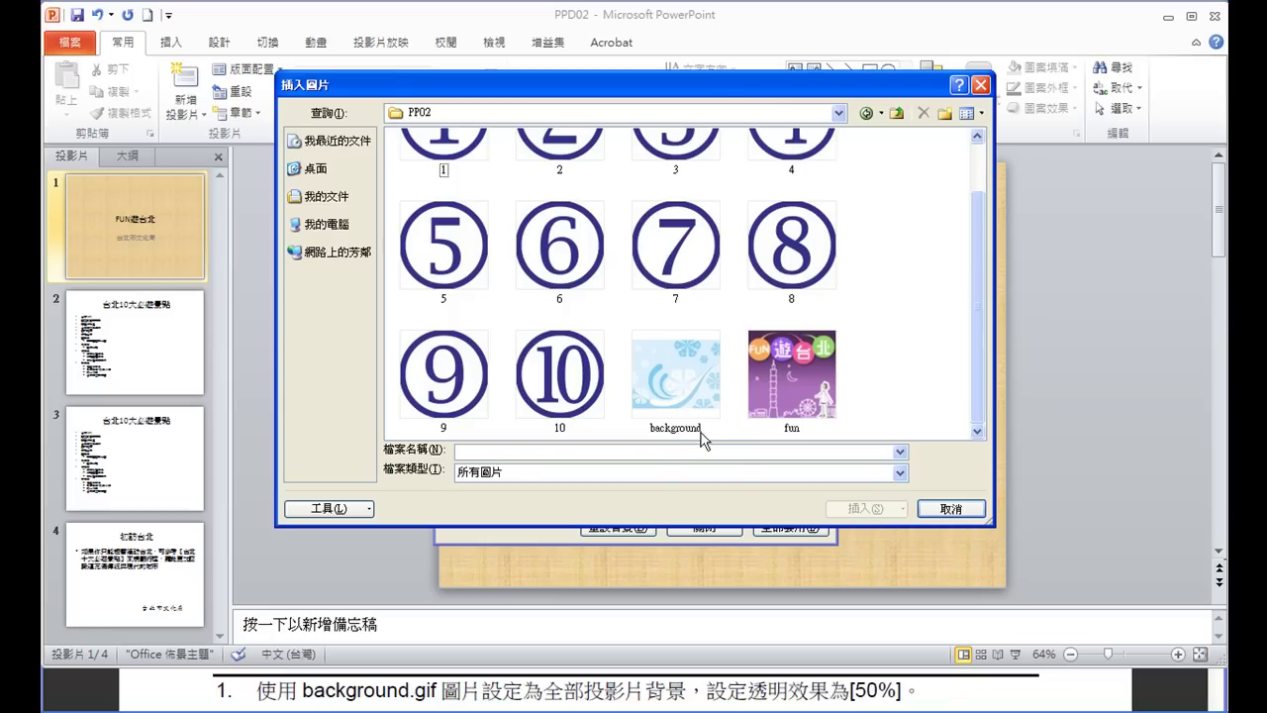
pyautogui.click(683, 388)
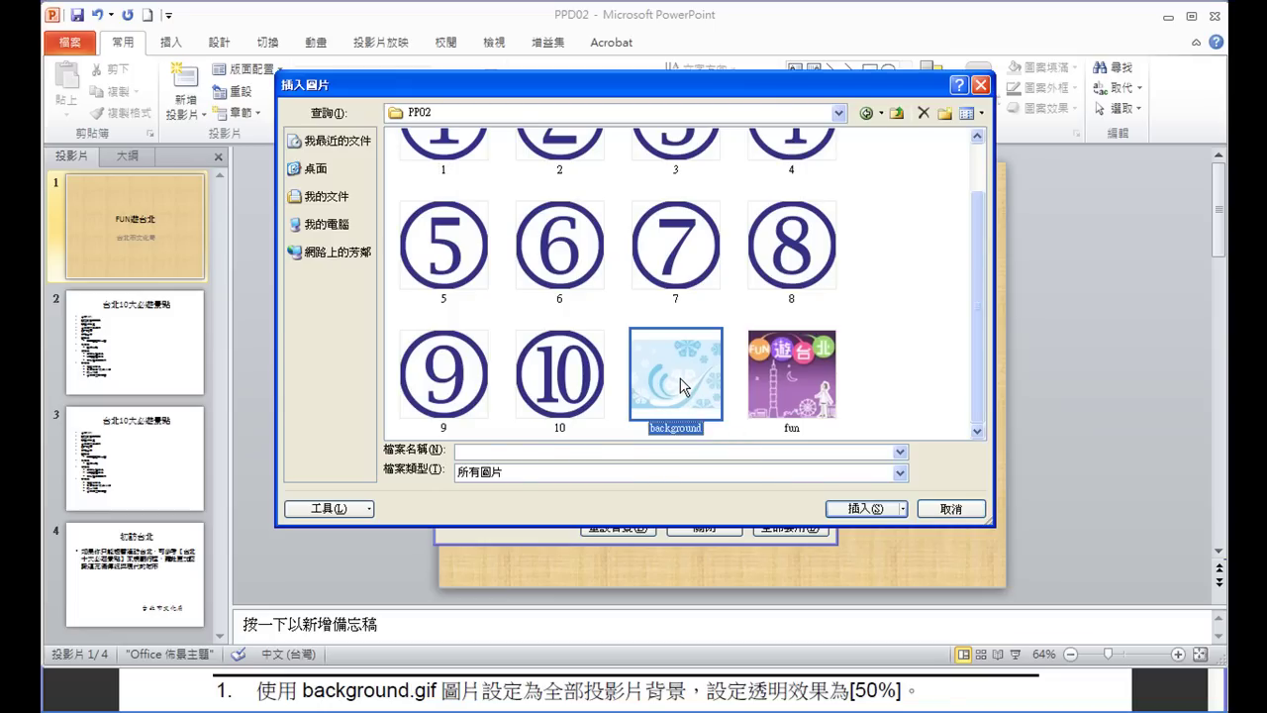
pyautogui.click(853, 513)
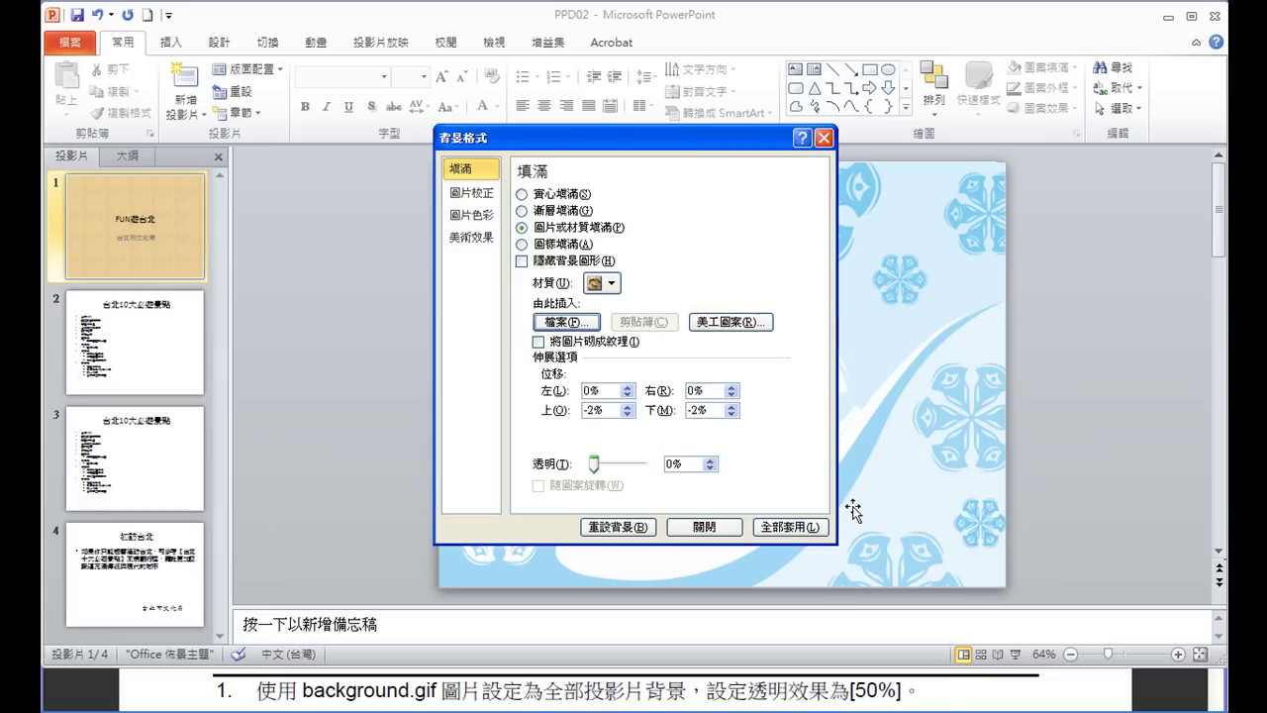
# Set the background transparency to 50% and apply it to all slides.
pyautogui.click(695, 463)
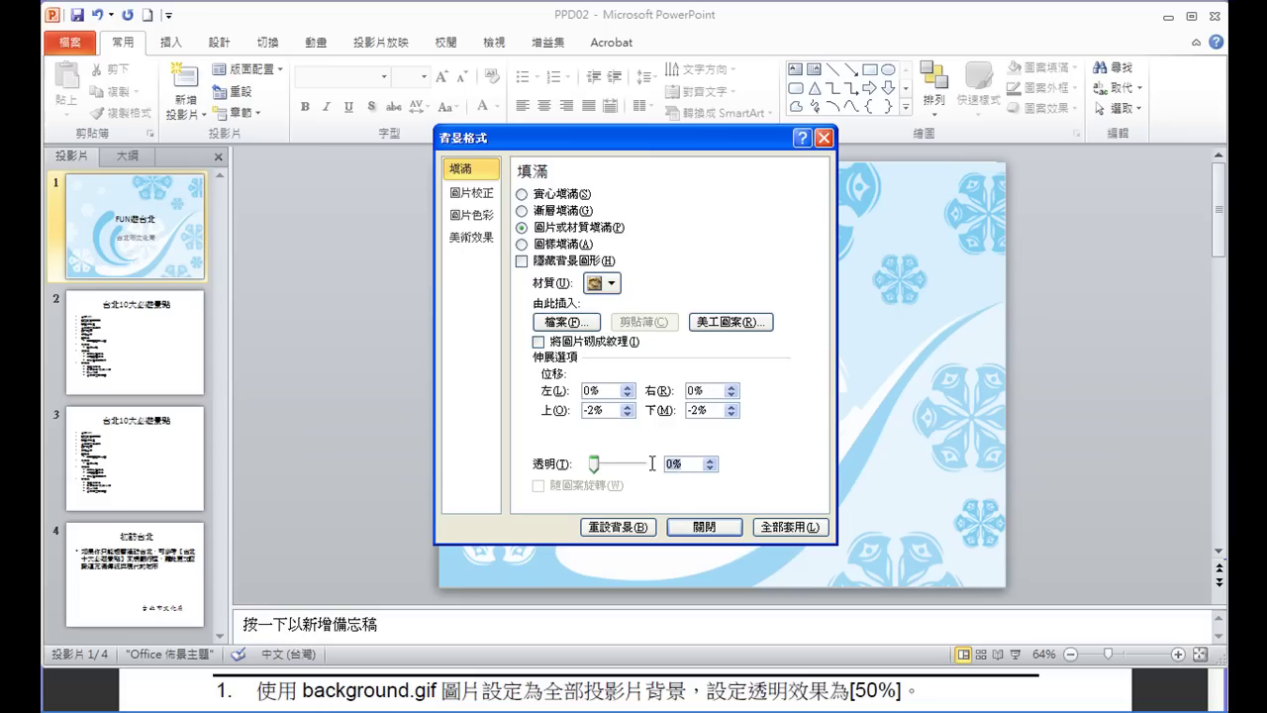
pyautogui.write('50')
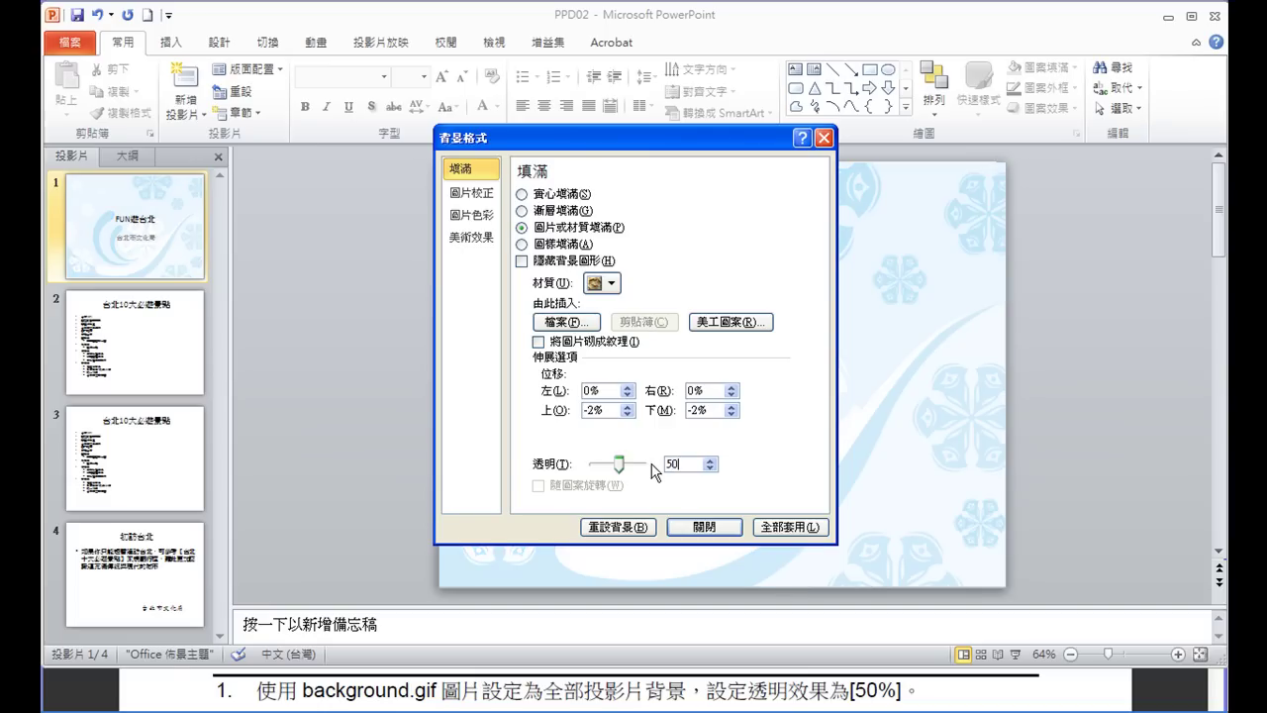
pyautogui.click(792, 531)
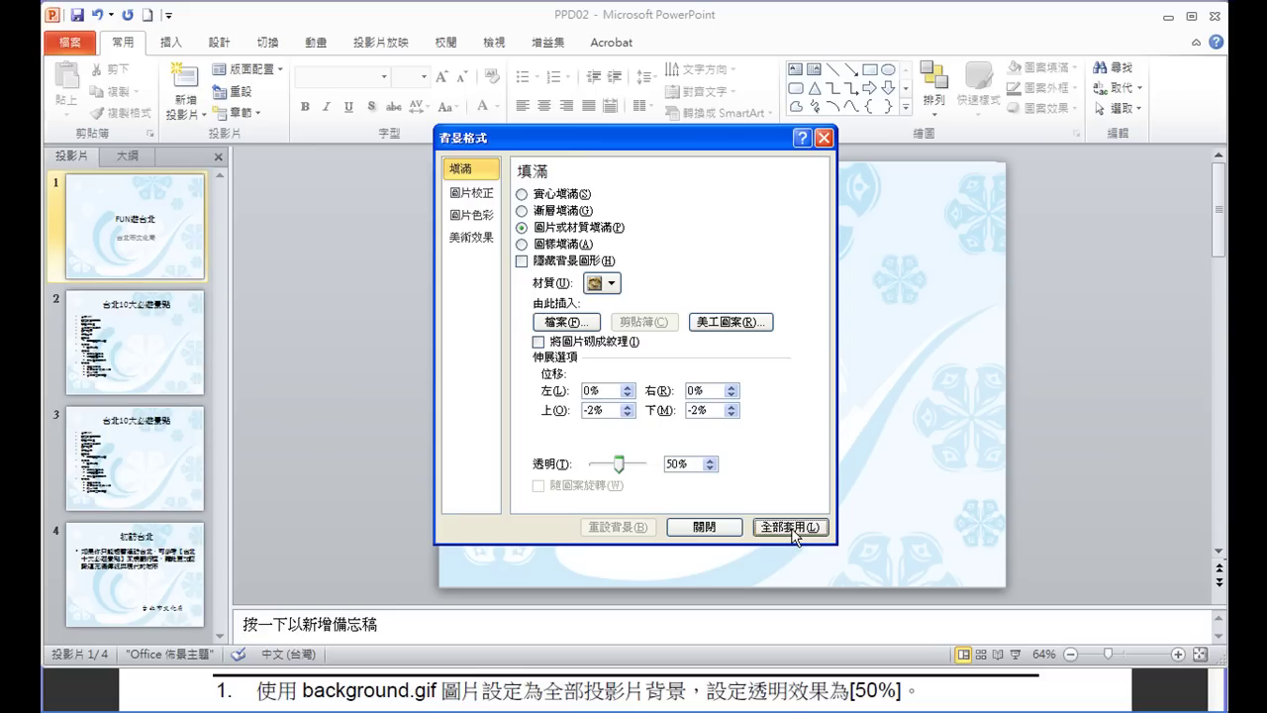
pyautogui.click(719, 526)
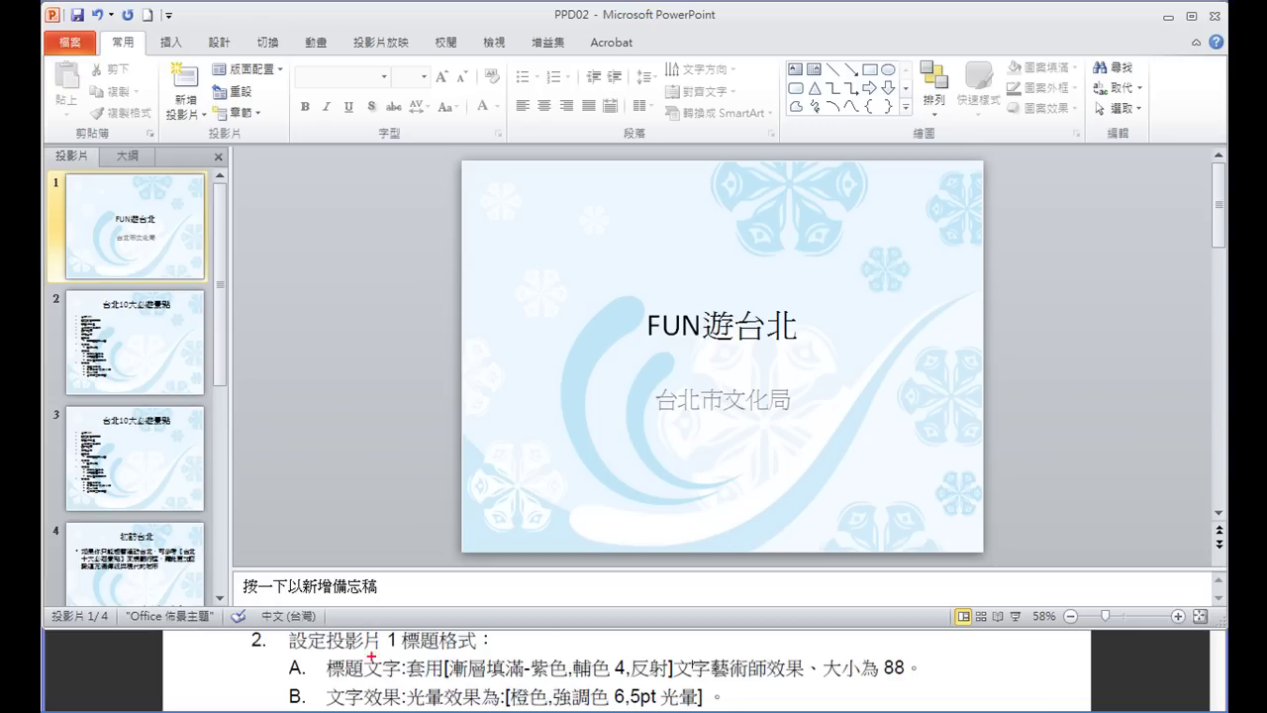
# Apply the purple gradient reflection WordArt style to the FUN遊台北 title.
pyautogui.moveTo(414, 653); pyautogui.dragTo(473, 650)
pyautogui.click(757, 328)
pyautogui.click(699, 284)
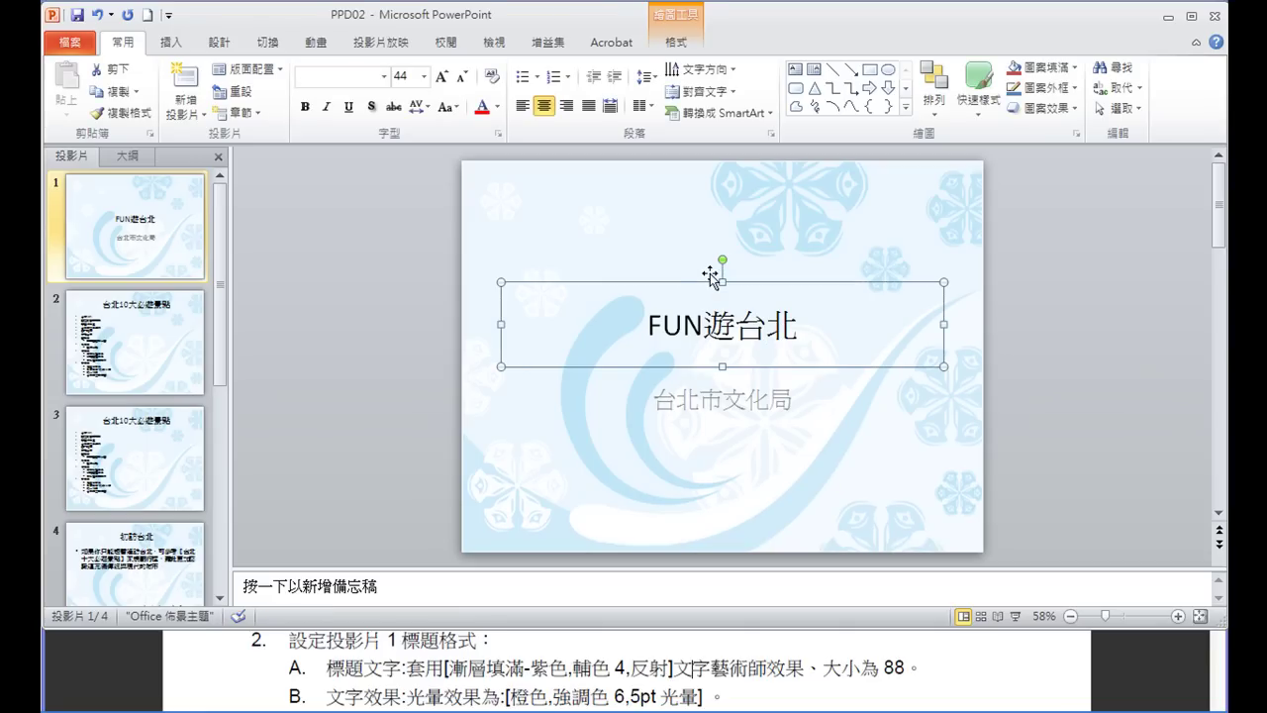
pyautogui.click(674, 46)
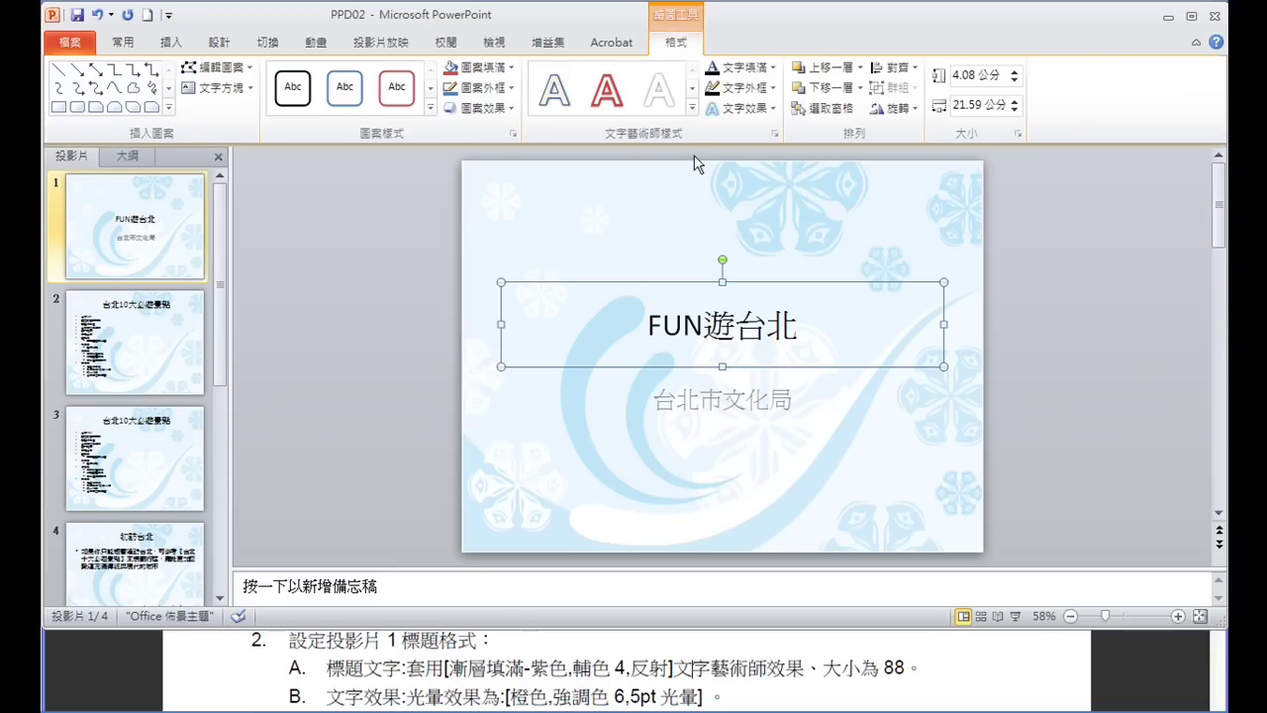
pyautogui.click(692, 109)
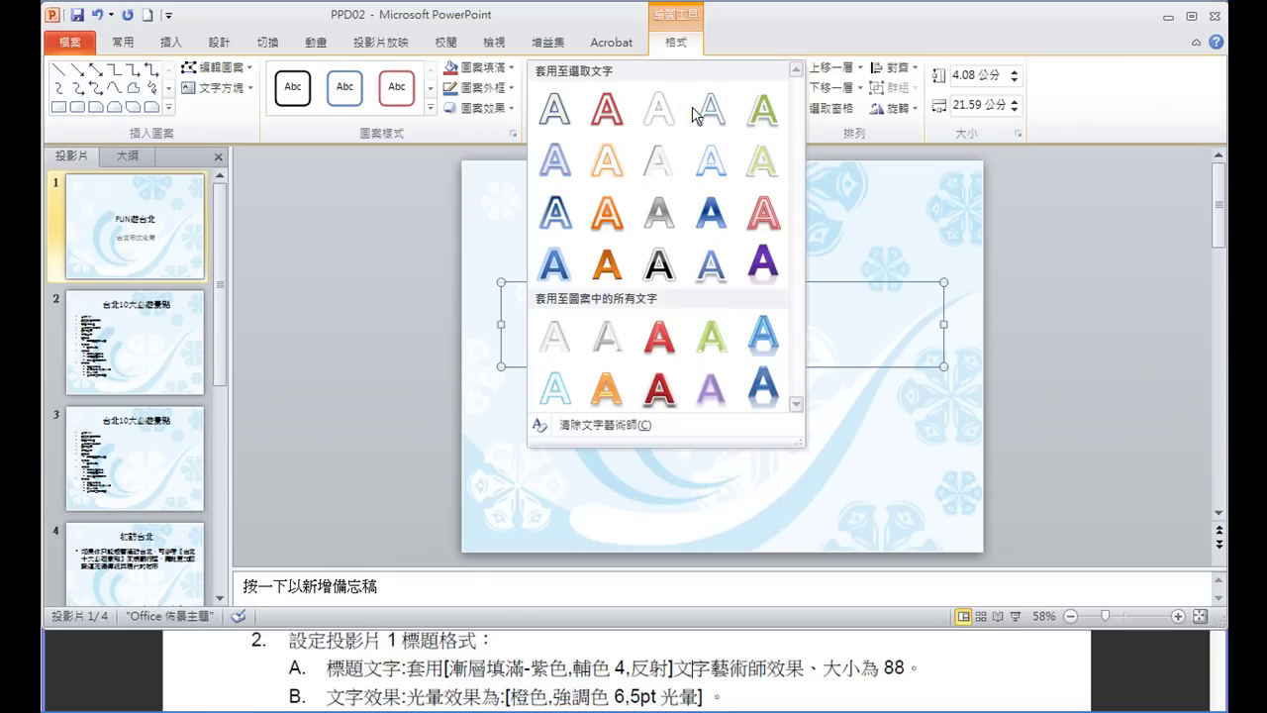
pyautogui.click(761, 263)
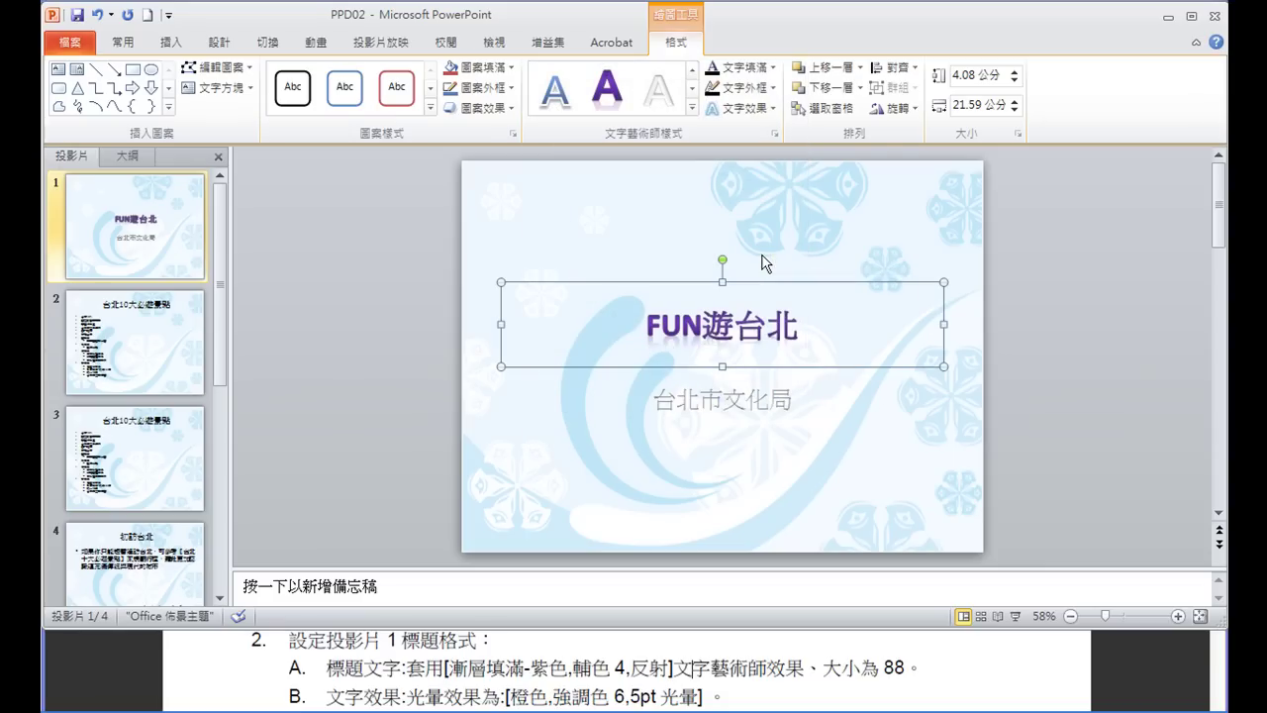
# Set the title's font size to 88.
pyautogui.click(145, 46)
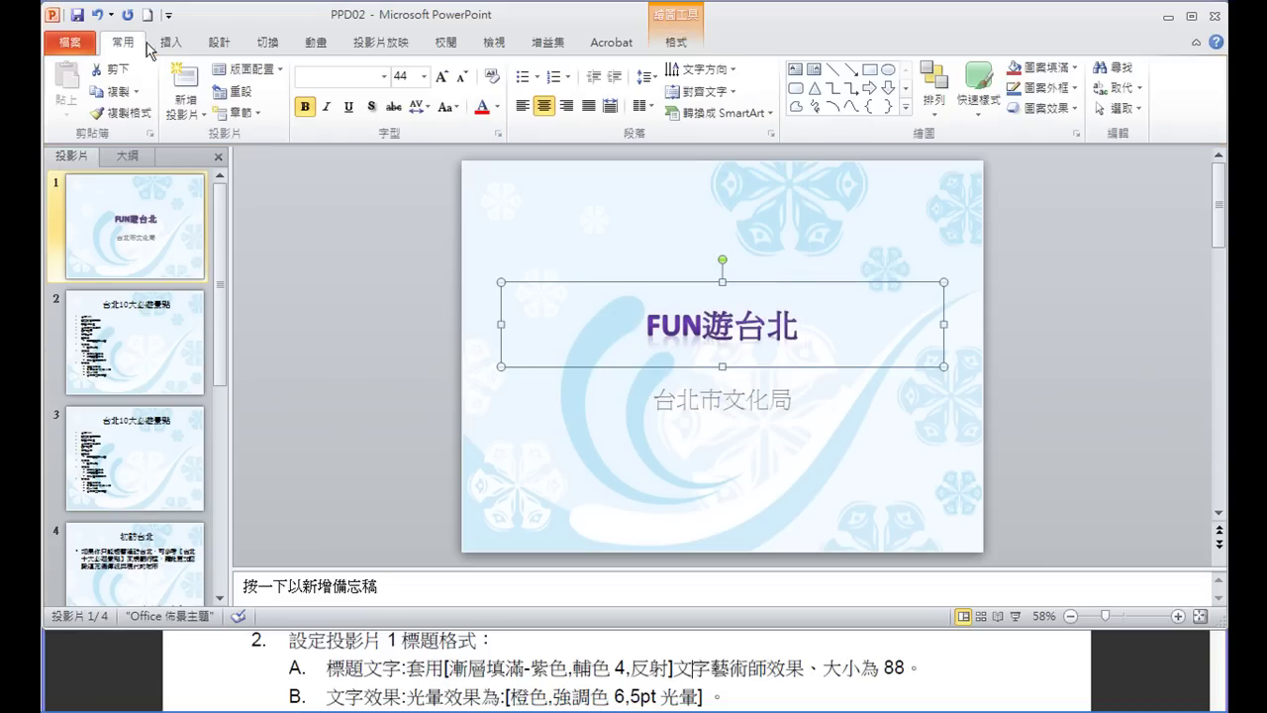
pyautogui.click(423, 78)
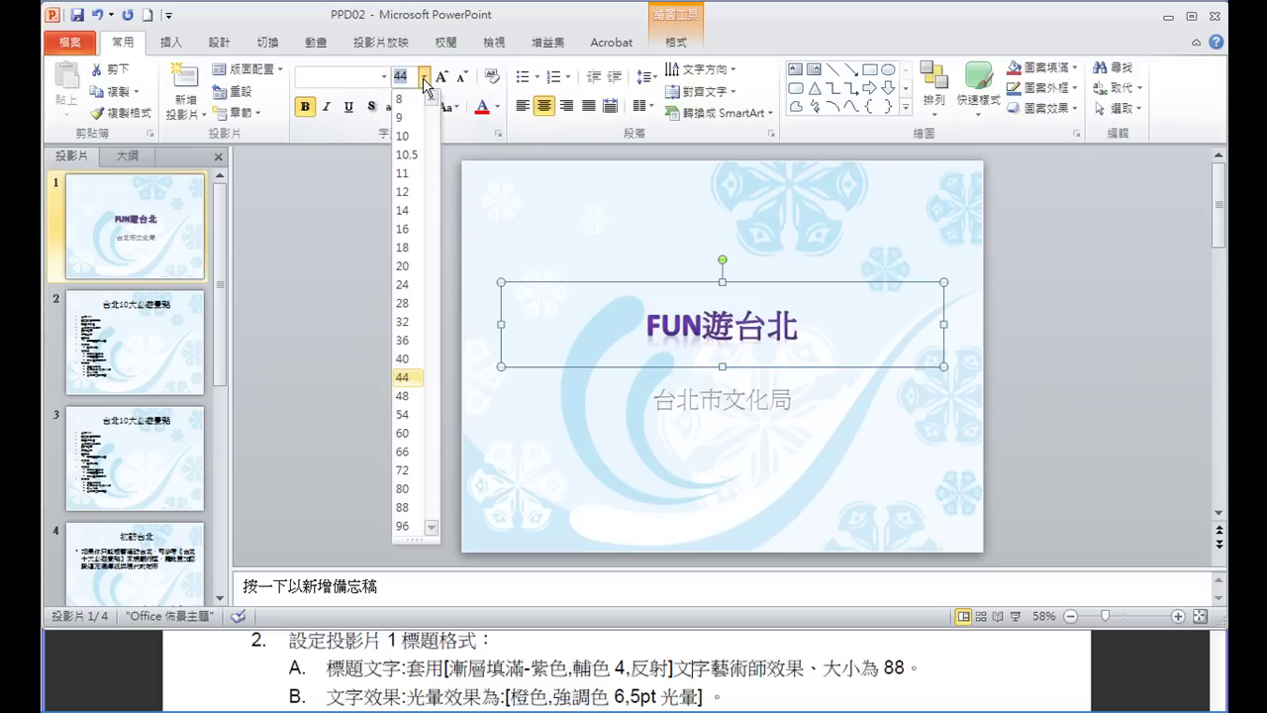
pyautogui.click(406, 506)
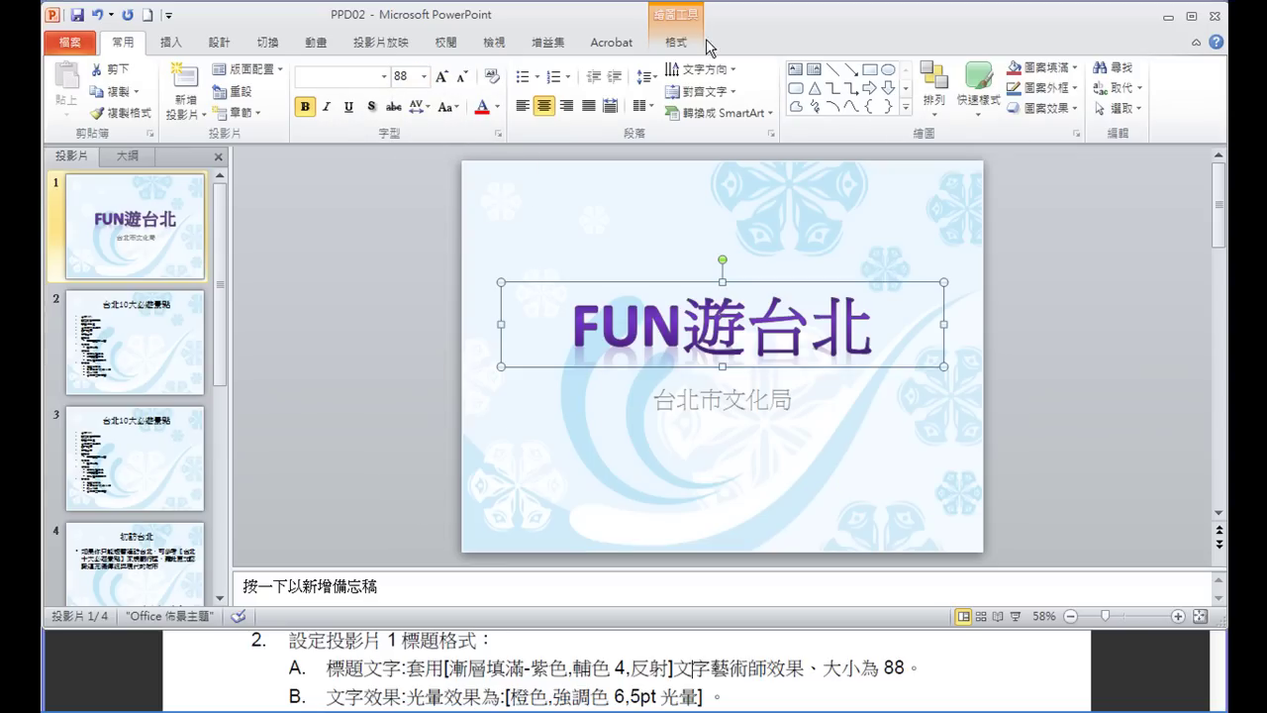
# Add an Orange, Accent 6, 5 pt glow to the title text.
pyautogui.click(674, 45)
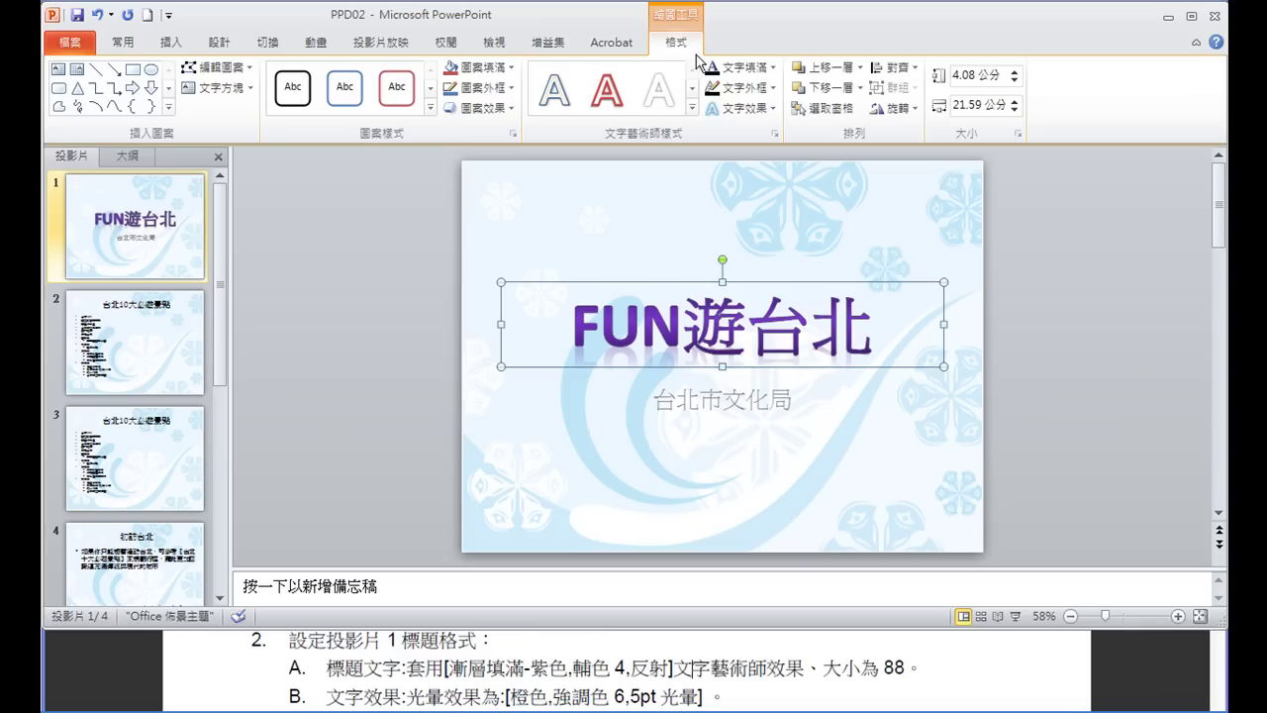
pyautogui.click(773, 109)
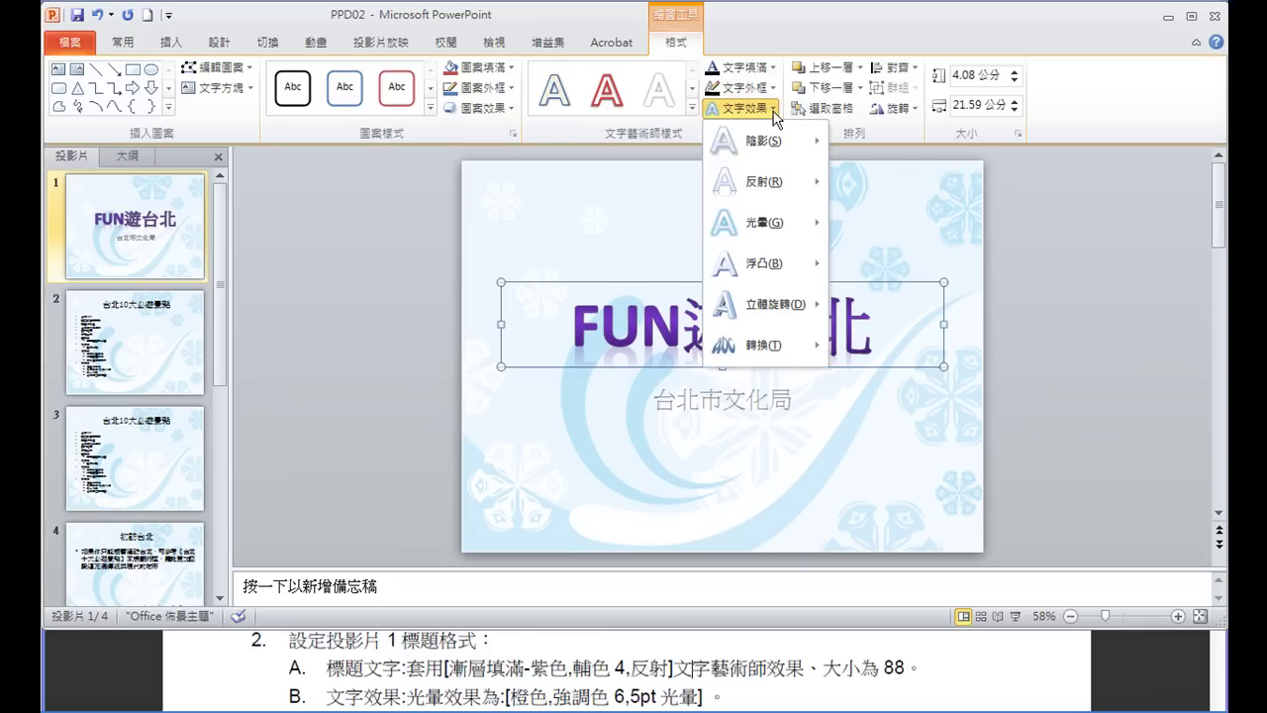
pyautogui.moveTo(764, 223)
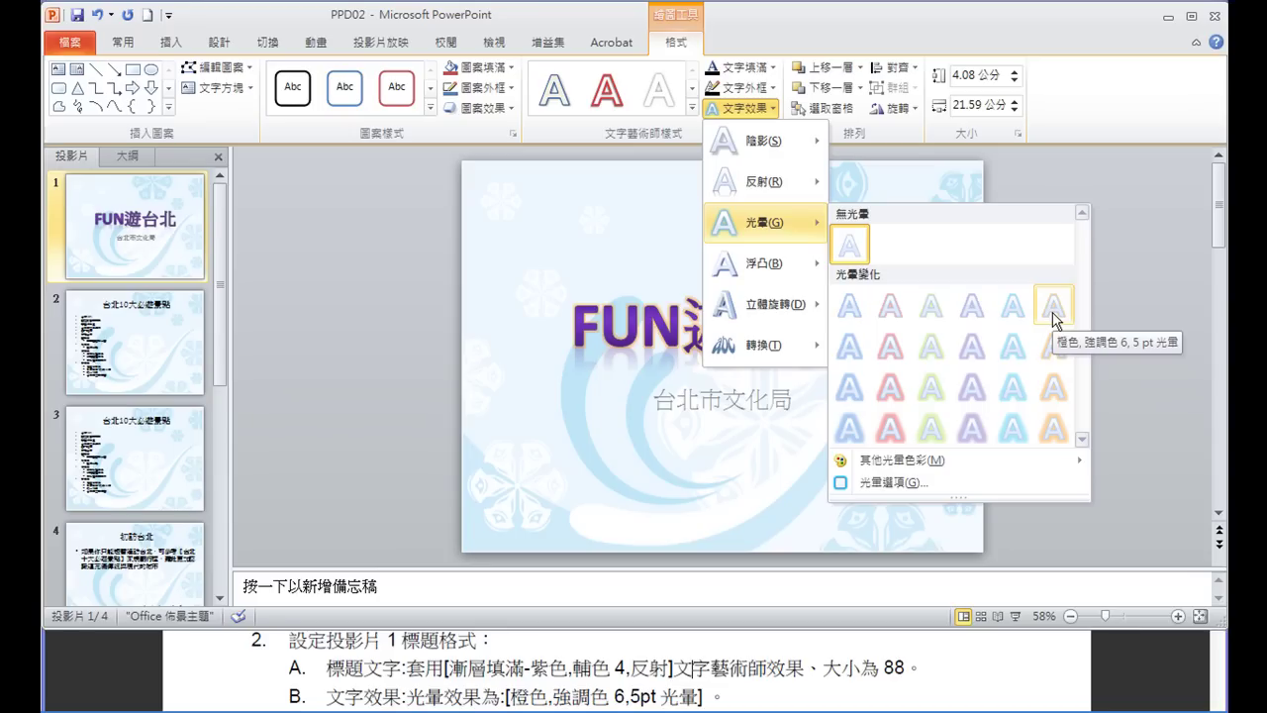
pyautogui.click(1053, 315)
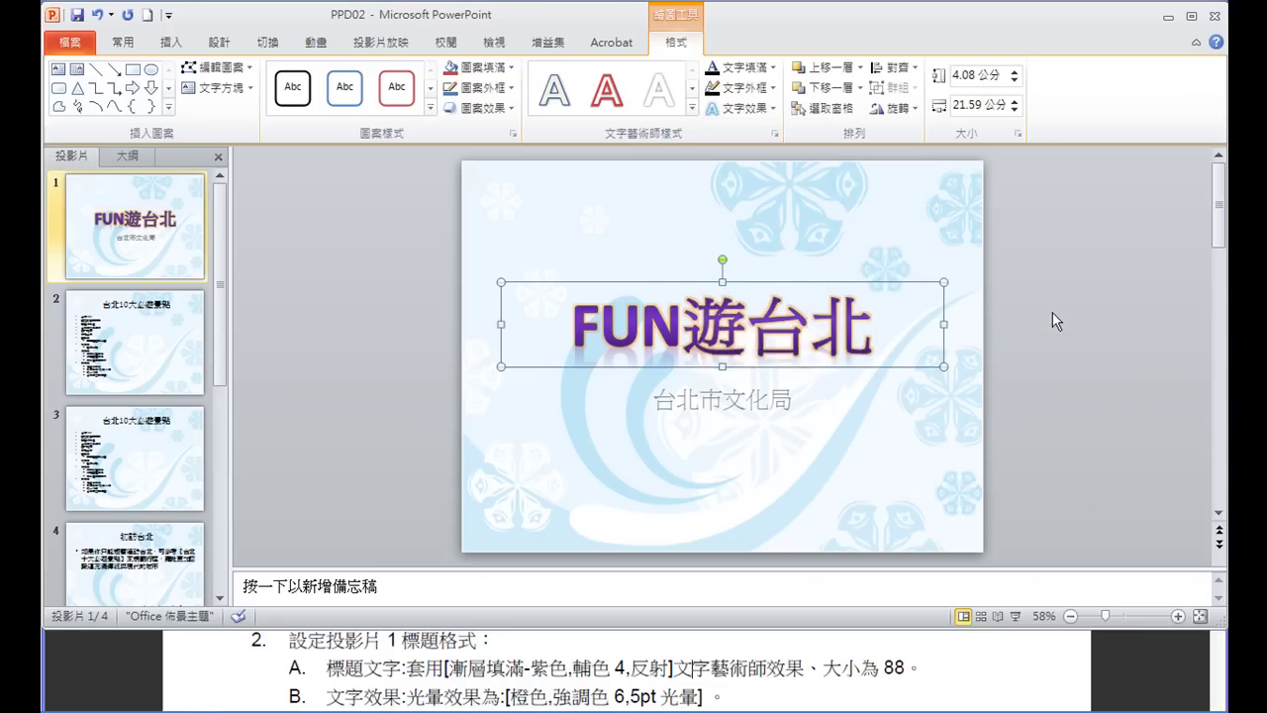
pyautogui.click(811, 327)
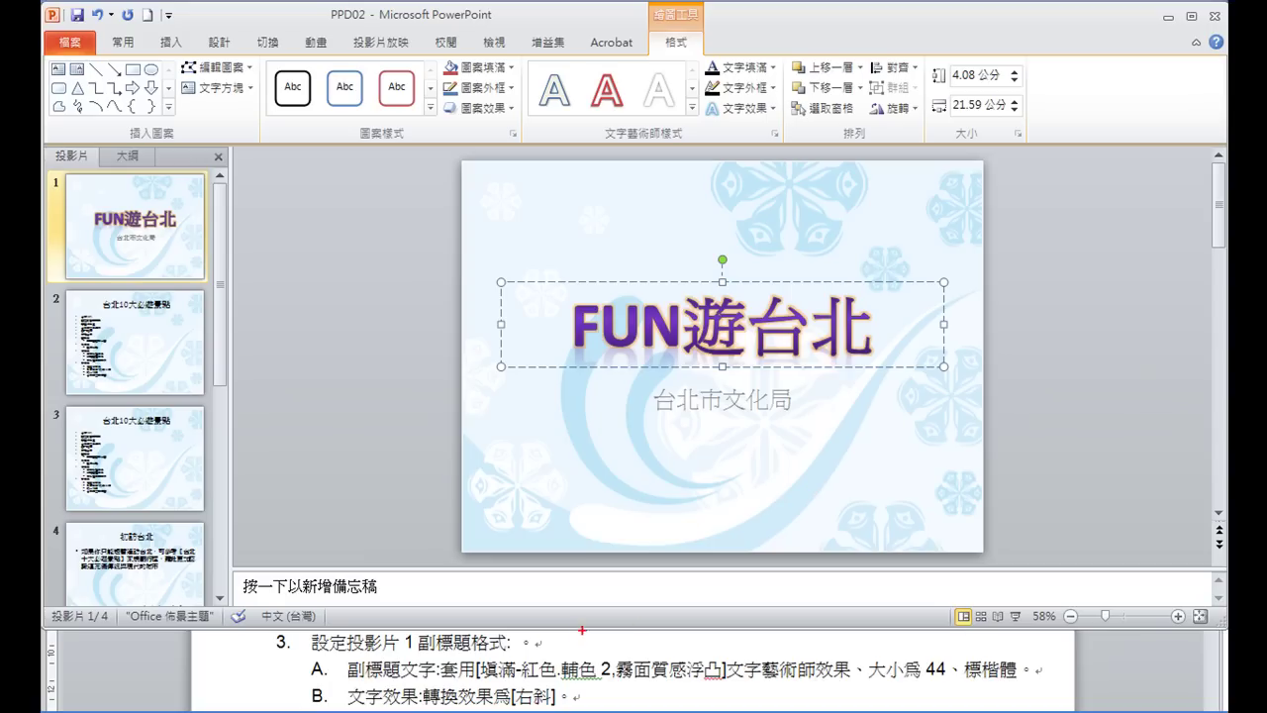
# Apply Fill - Red, Accent 2, Matte Bevel WordArt to the 台北市文化局 subtitle.
pyautogui.moveTo(313, 653); pyautogui.dragTo(534, 651)
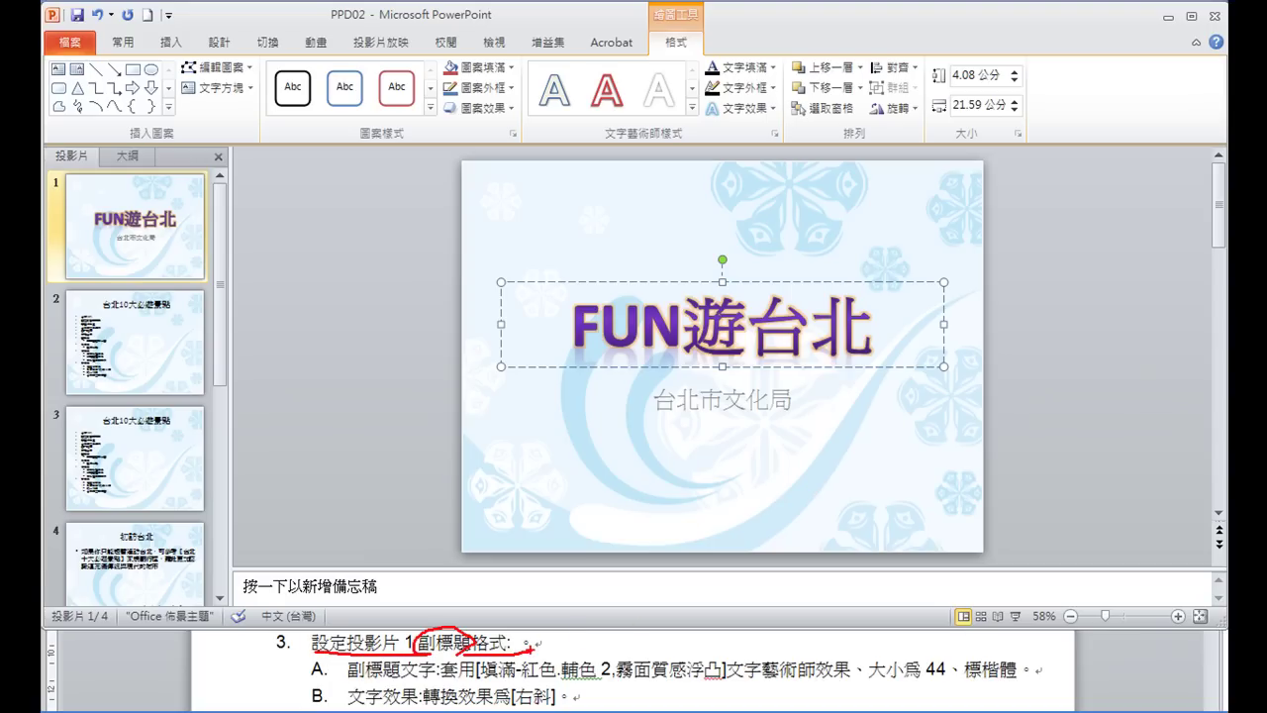
pyautogui.click(700, 400)
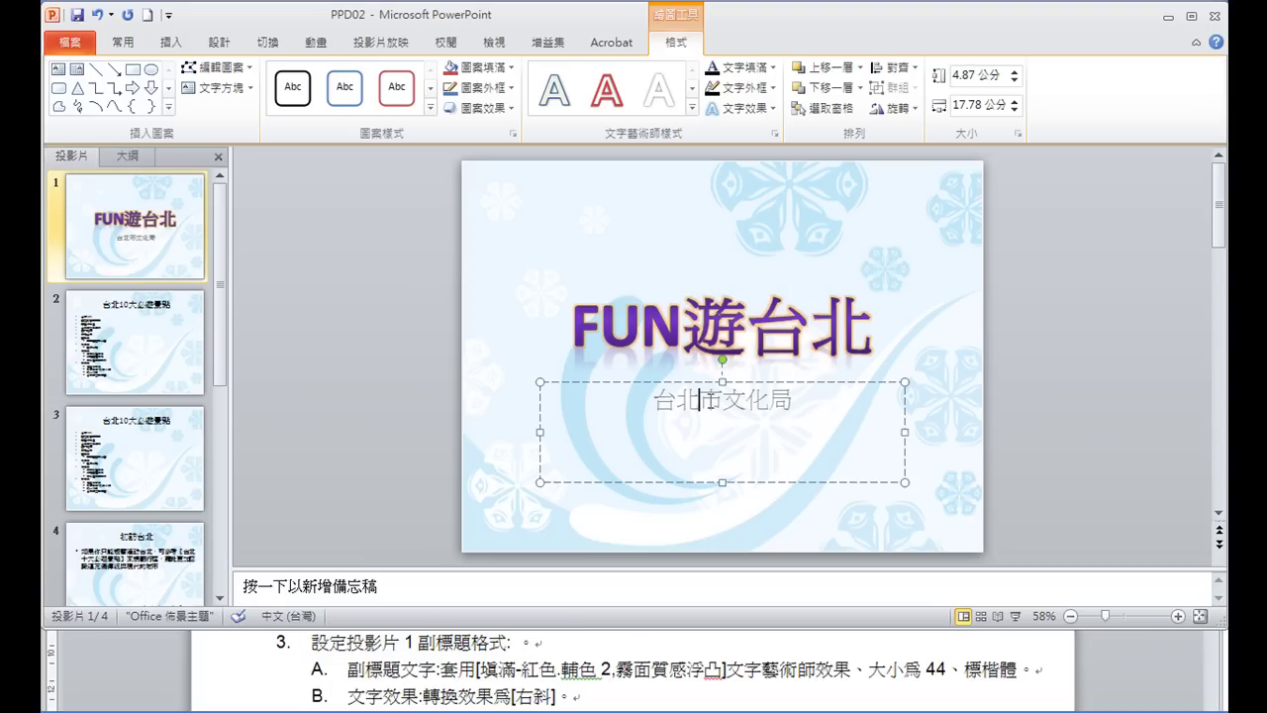
pyautogui.click(705, 382)
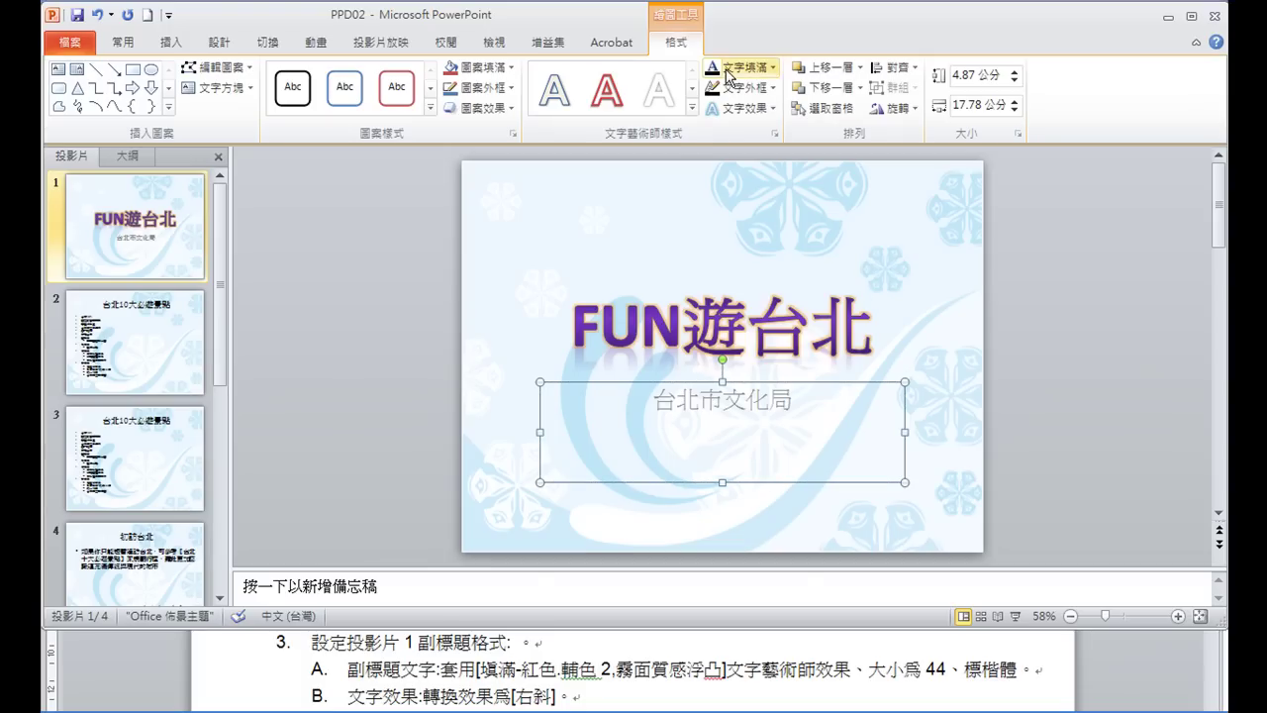
pyautogui.click(692, 110)
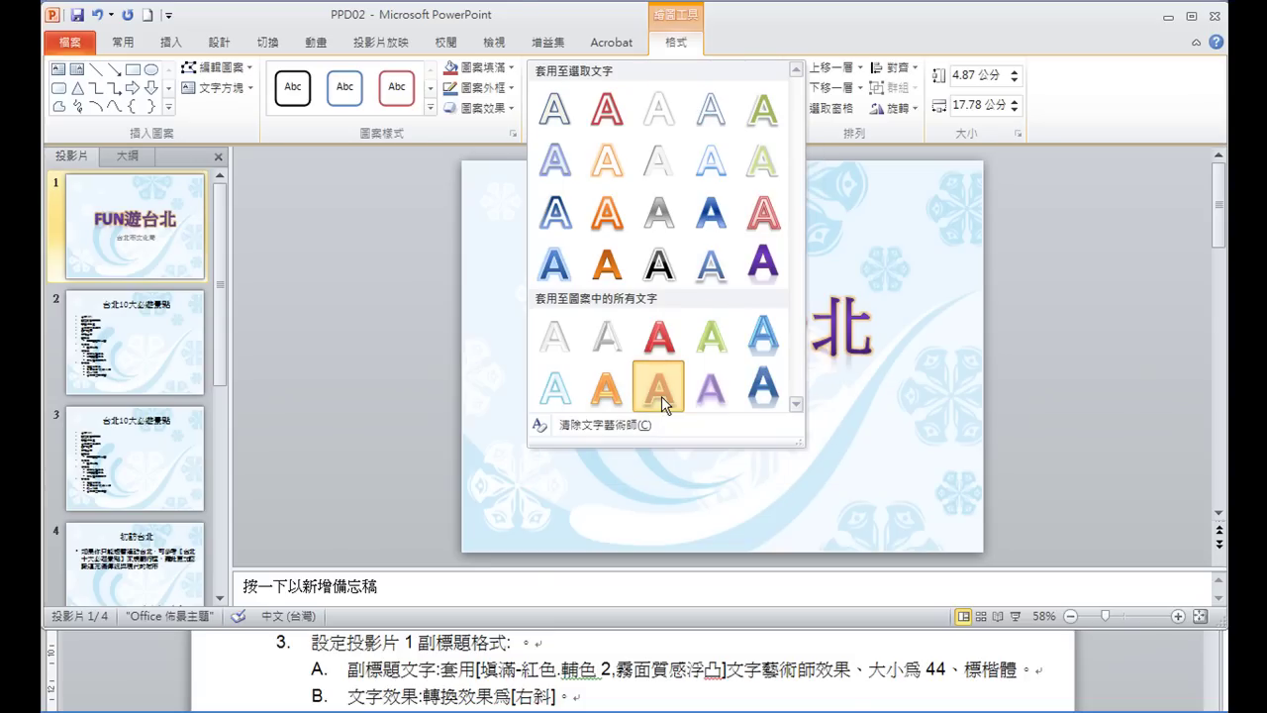
pyautogui.click(661, 396)
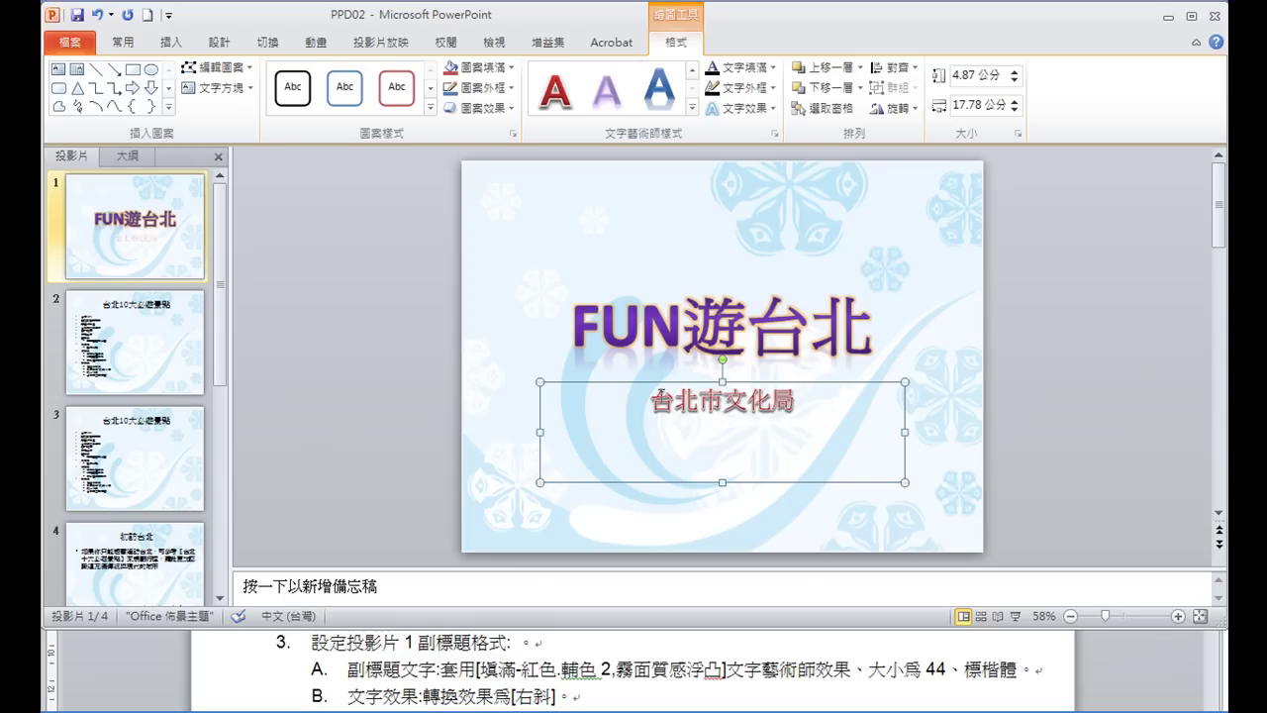
# Set the subtitle to font size 44 in 標楷體.
pyautogui.click(134, 46)
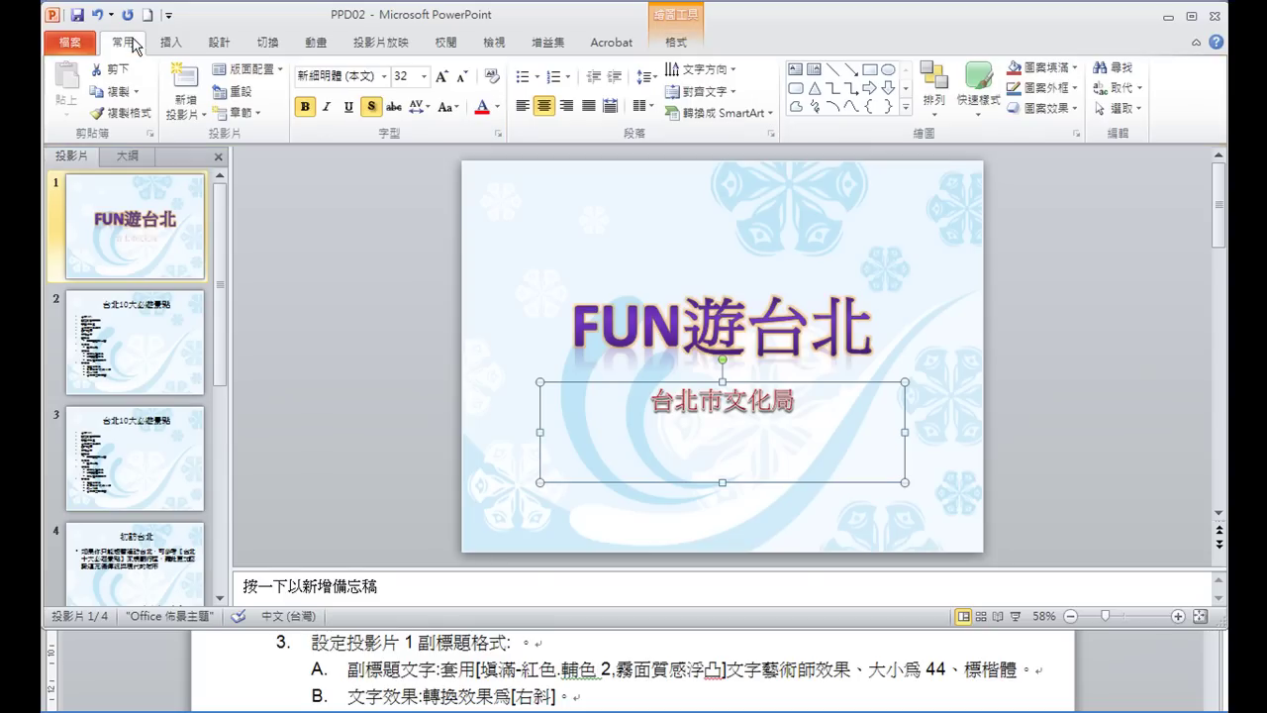
pyautogui.click(424, 76)
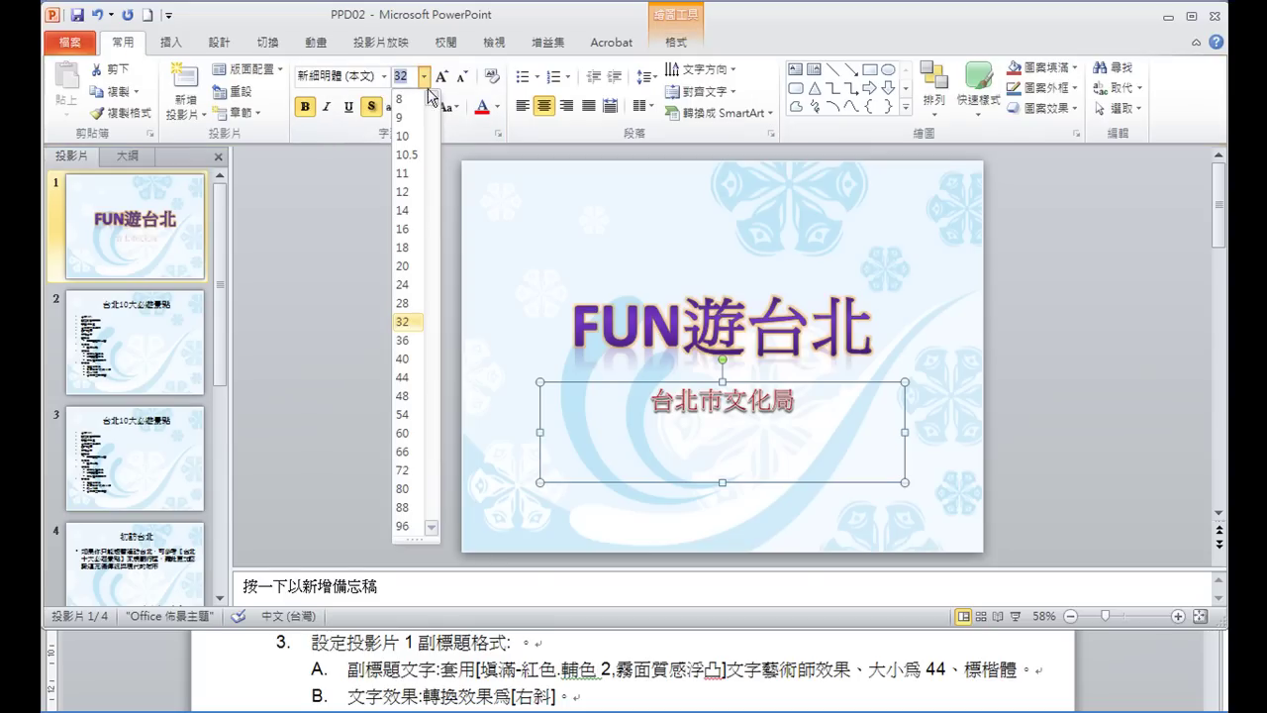
pyautogui.click(413, 377)
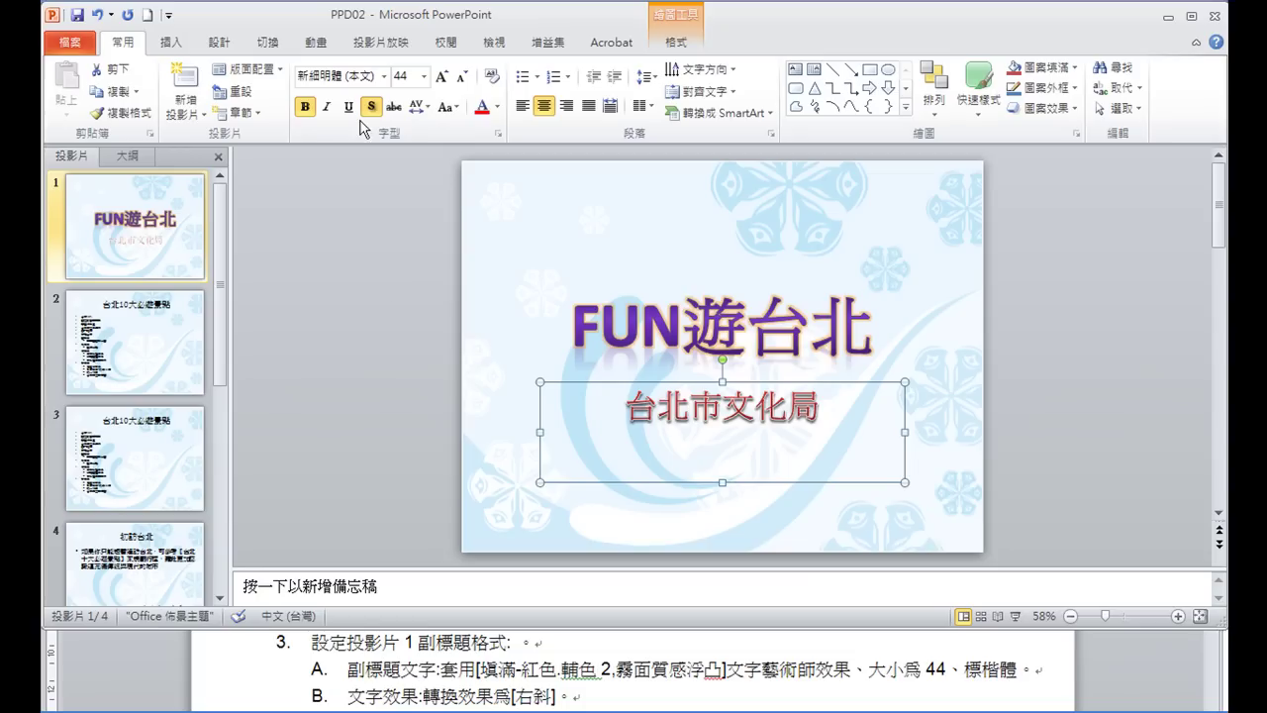
pyautogui.click(386, 77)
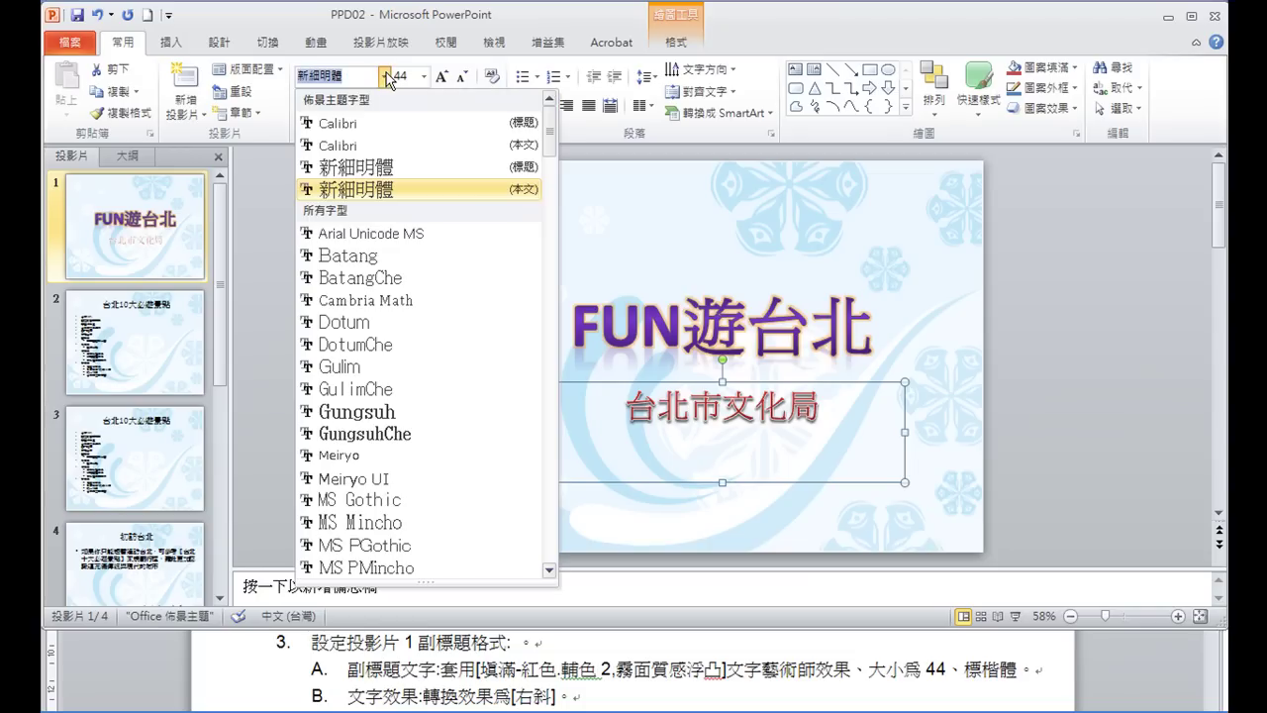
pyautogui.moveTo(549, 123); pyautogui.dragTo(550, 226)
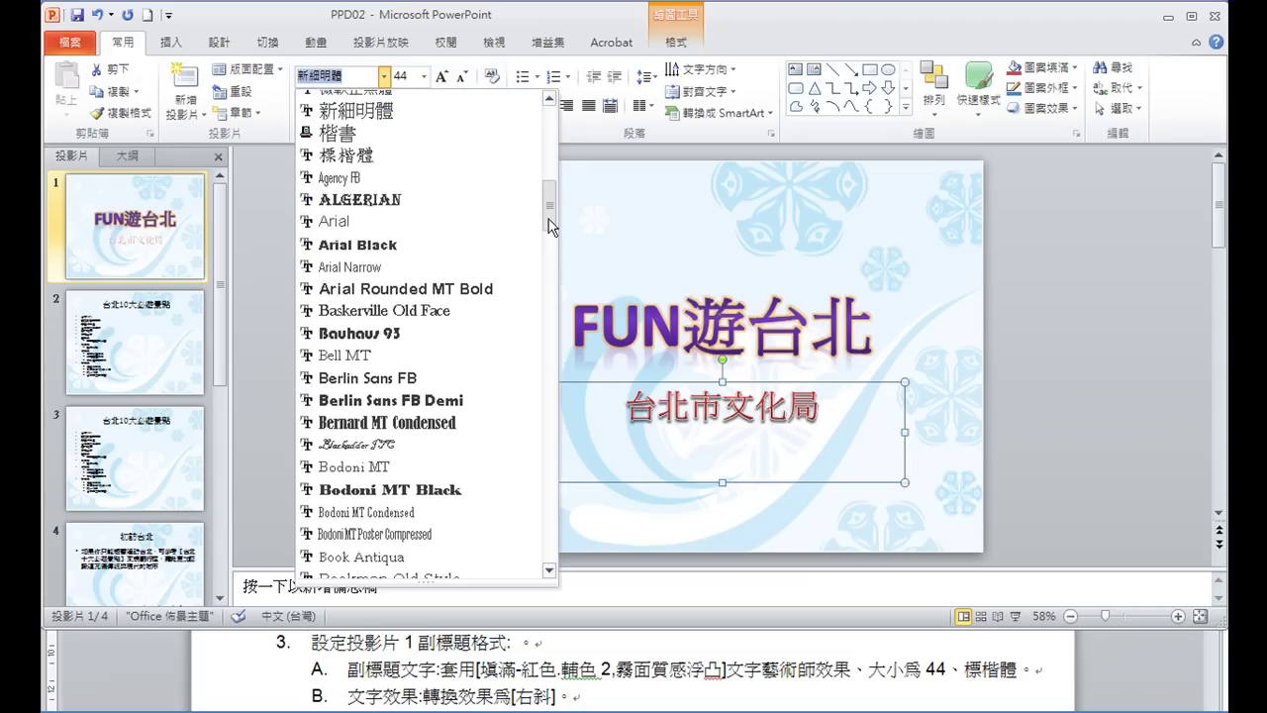
pyautogui.click(454, 158)
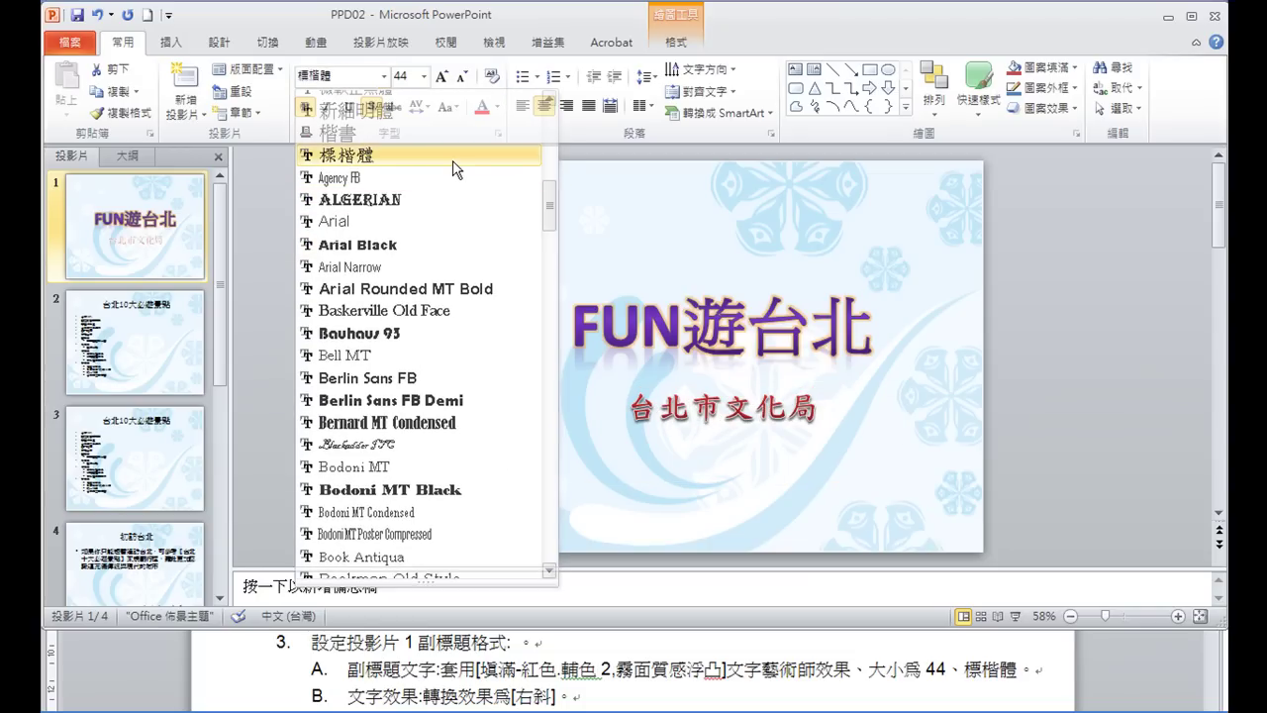
pyautogui.click(453, 169)
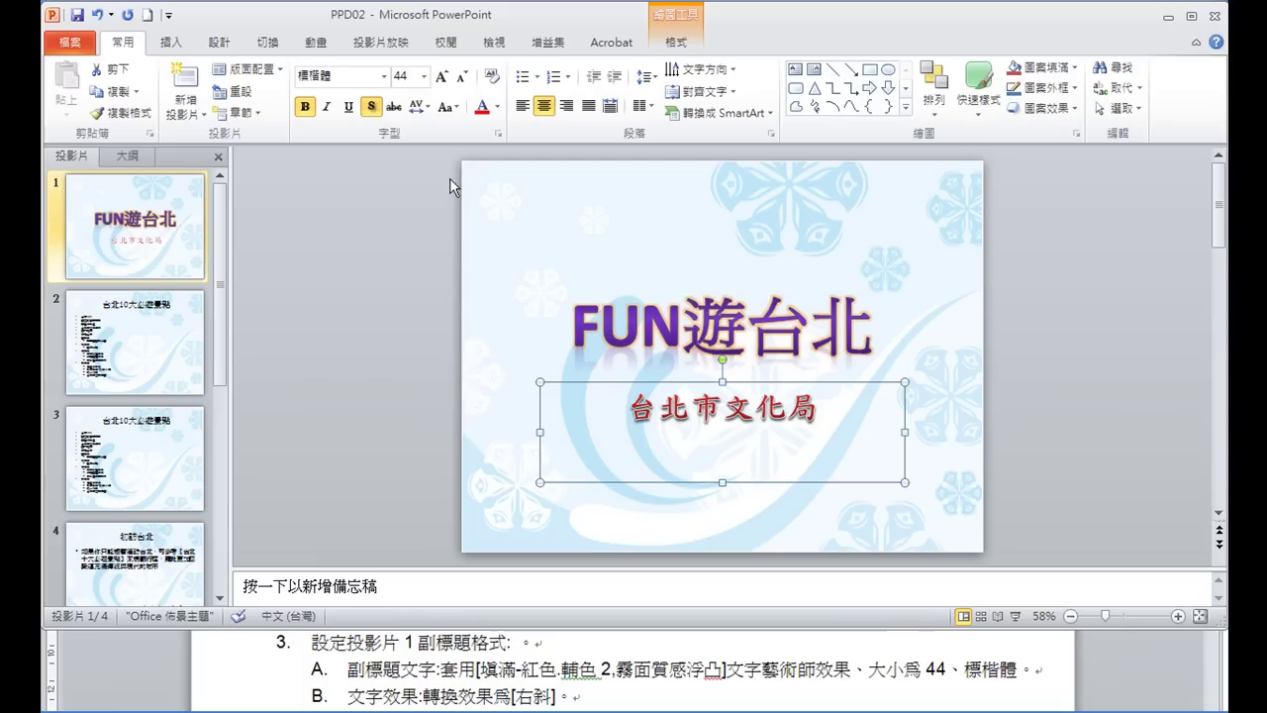
# Warp the 台北市文化局 subtitle with the 右斜 (Slant Up) Text Effects transform.
pyautogui.click(679, 47)
pyautogui.click(770, 109)
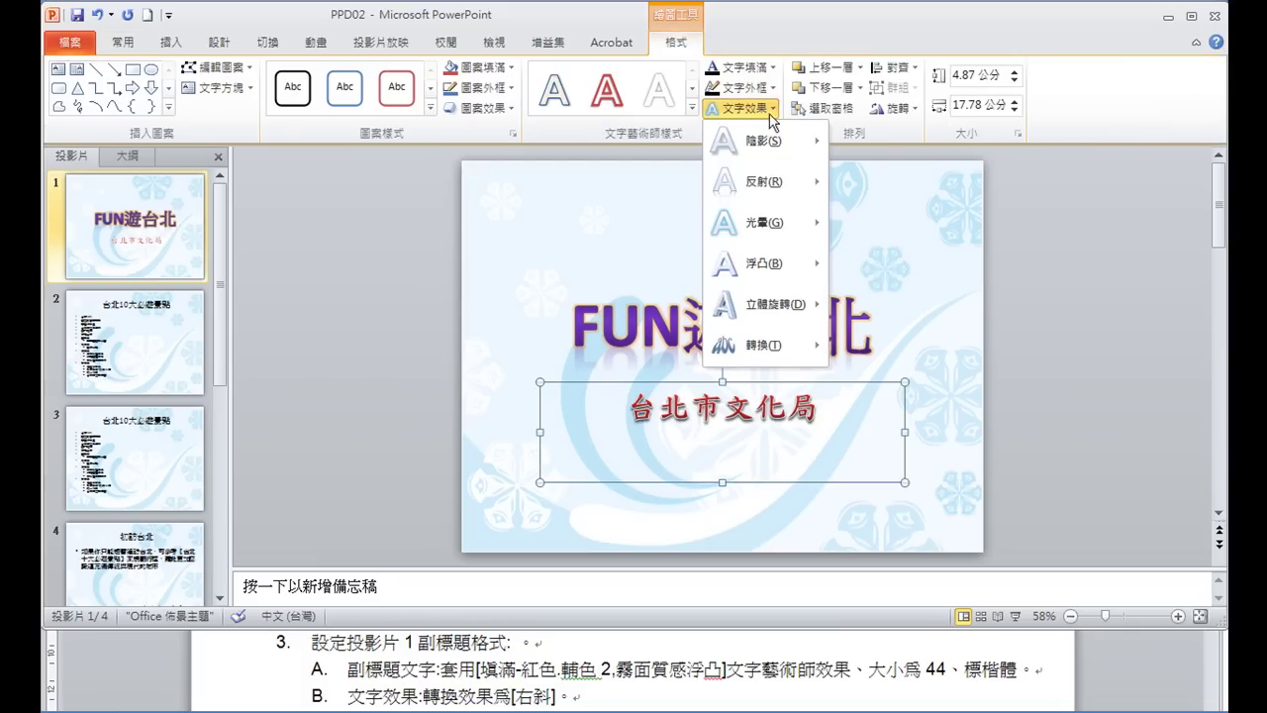
pyautogui.moveTo(764, 344)
pyautogui.moveTo(1046, 372); pyautogui.dragTo(1046, 490)
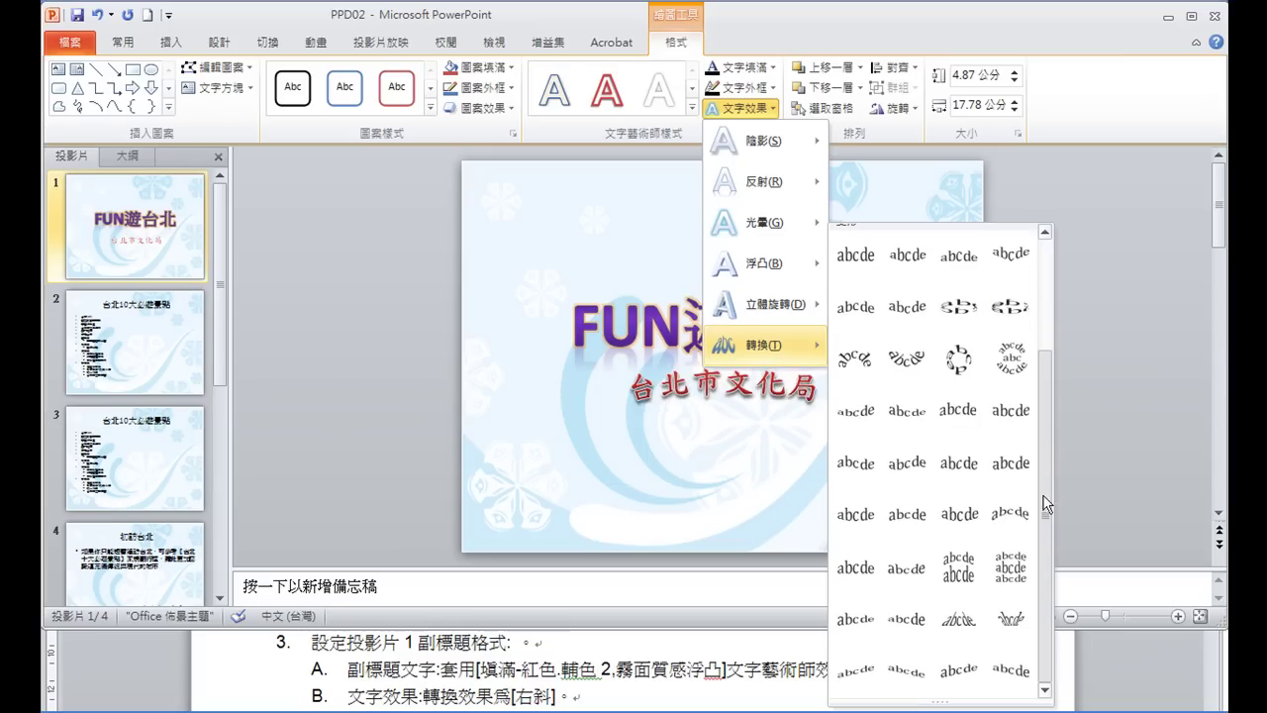
pyautogui.click(857, 675)
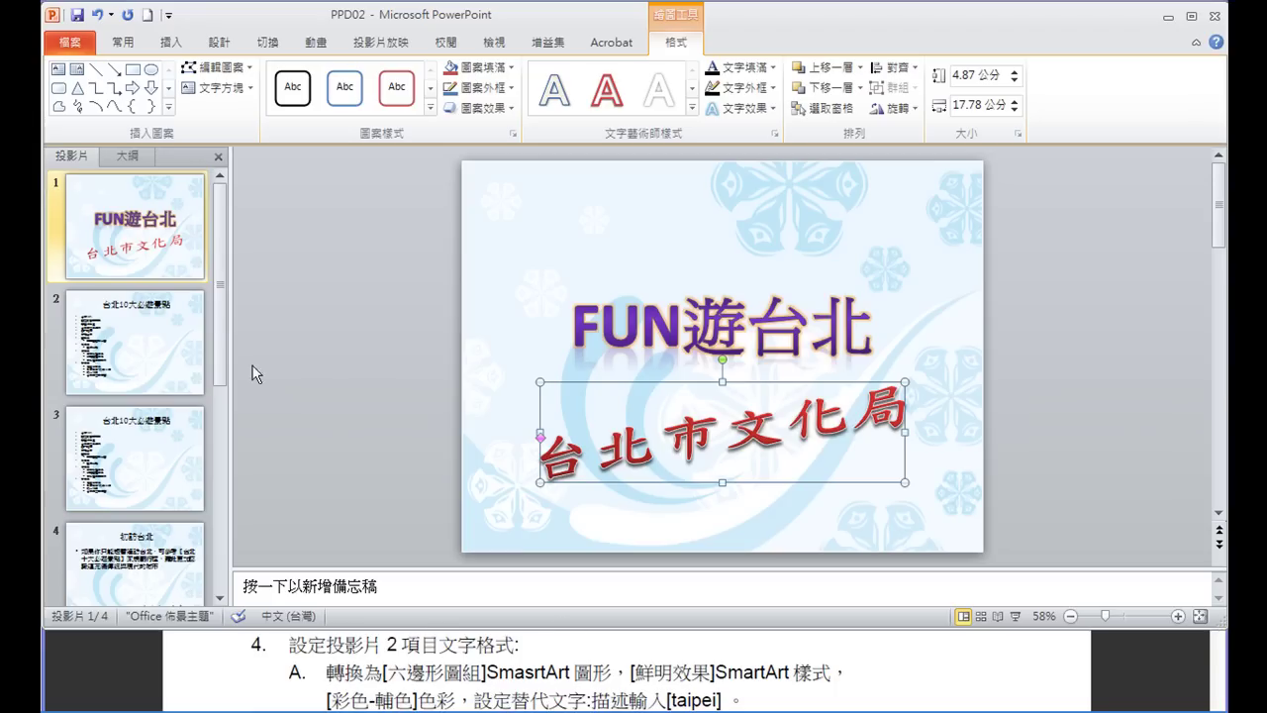
# Convert slide 2's 台北10大必遊景點 bullet list into the Relationship 六邊形圖組 SmartArt.
pyautogui.click(182, 368)
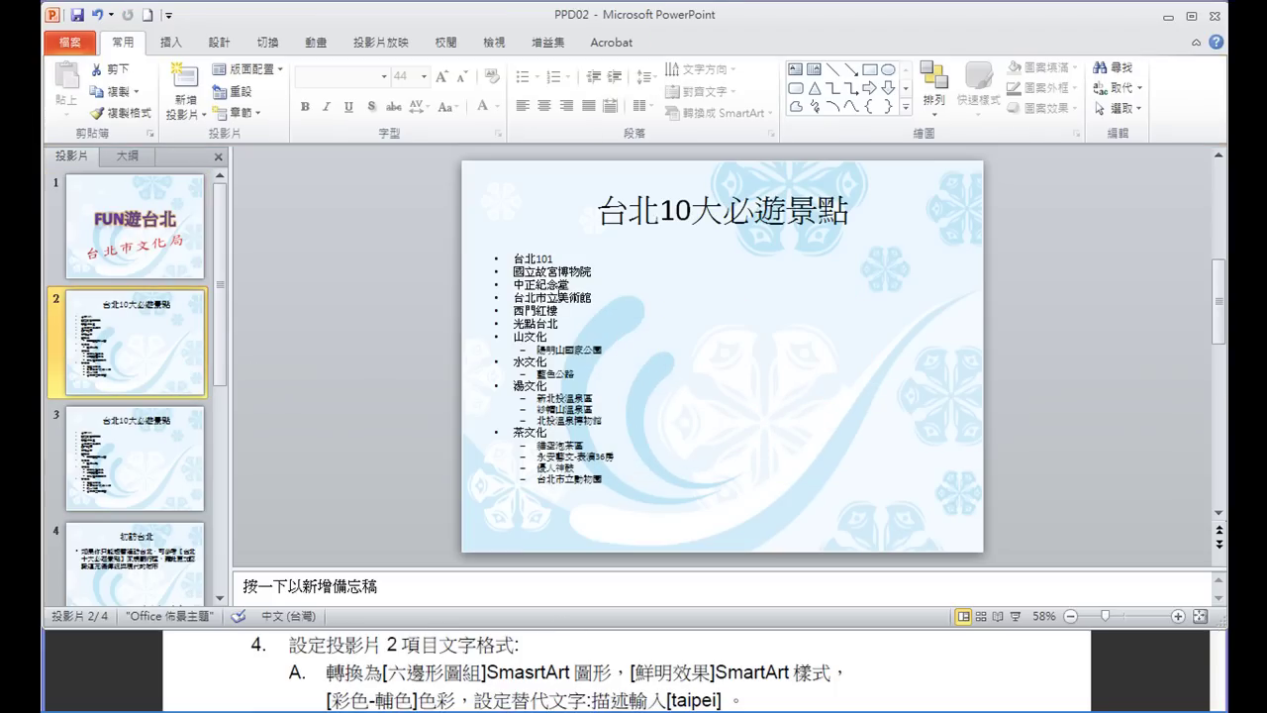
pyautogui.click(466, 500)
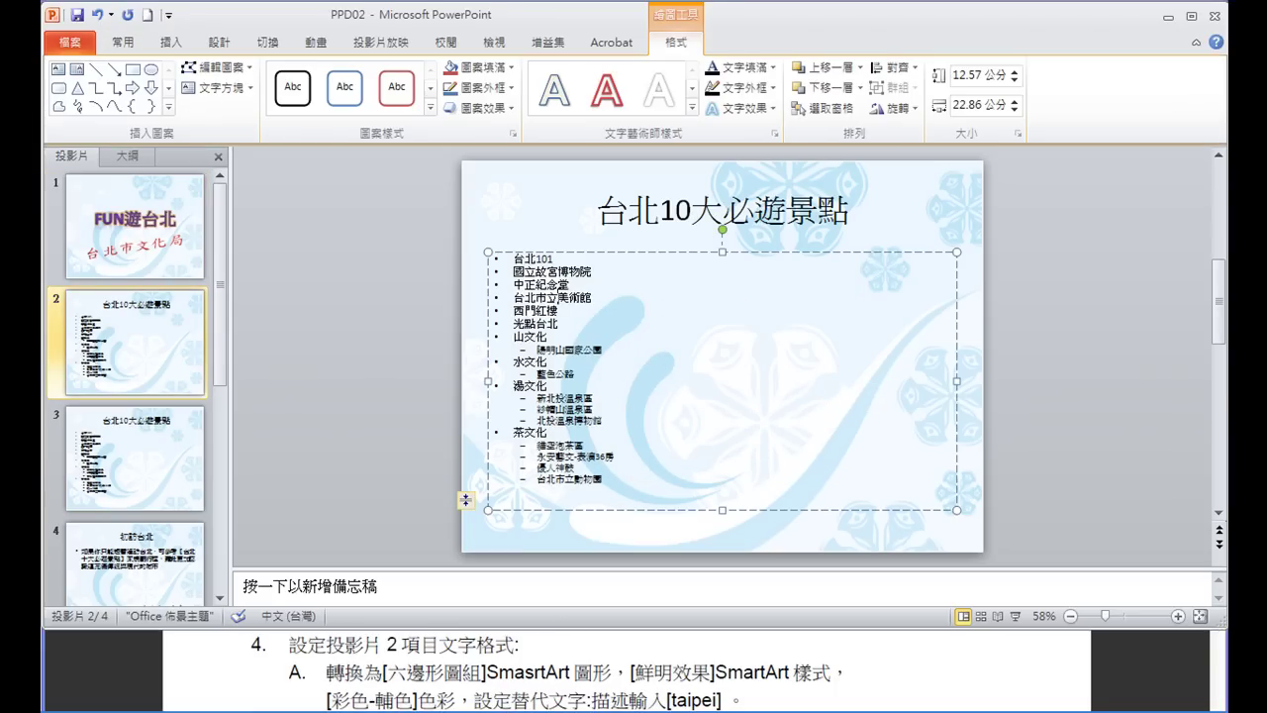
pyautogui.rightClick(559, 294)
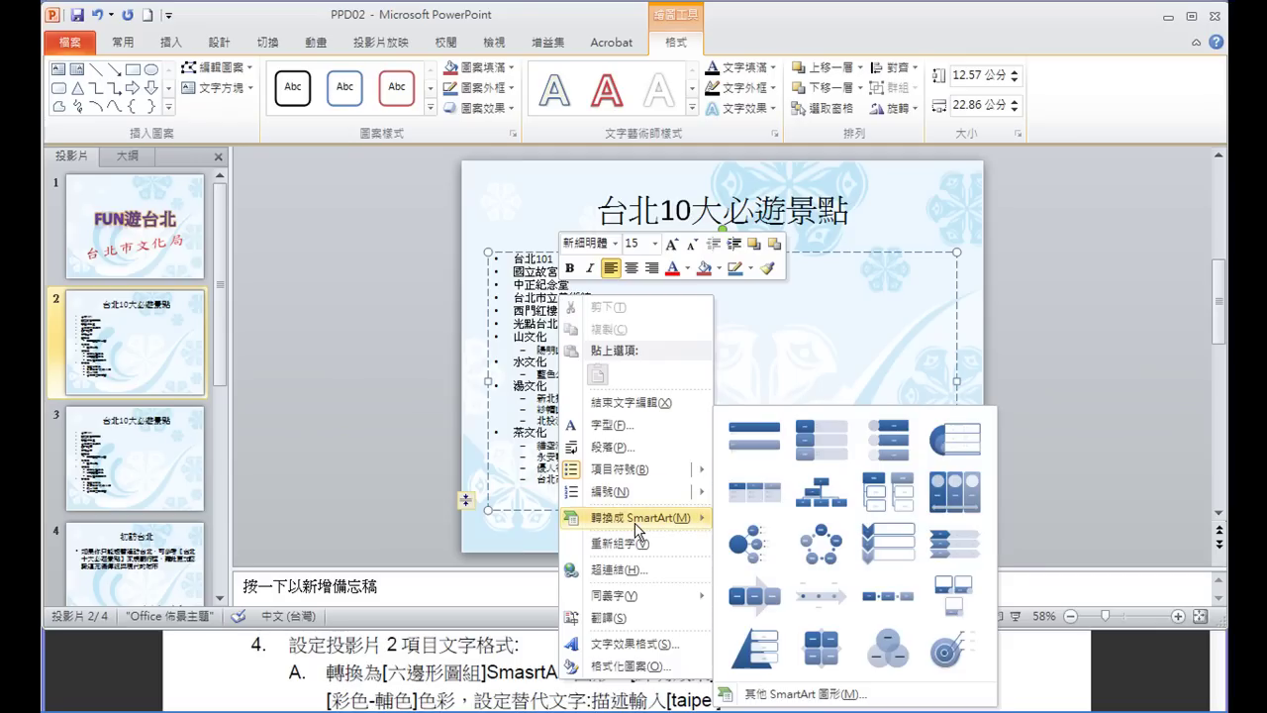
pyautogui.moveTo(639, 516)
pyautogui.click(810, 694)
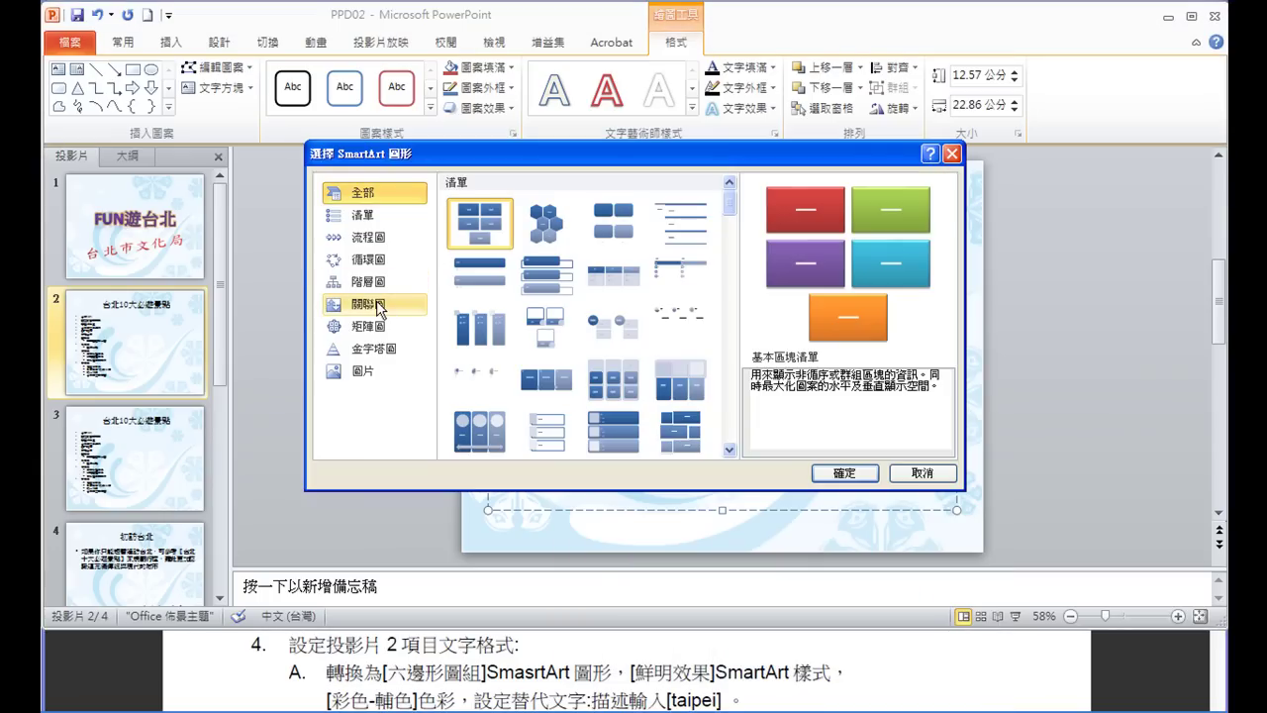
pyautogui.click(381, 306)
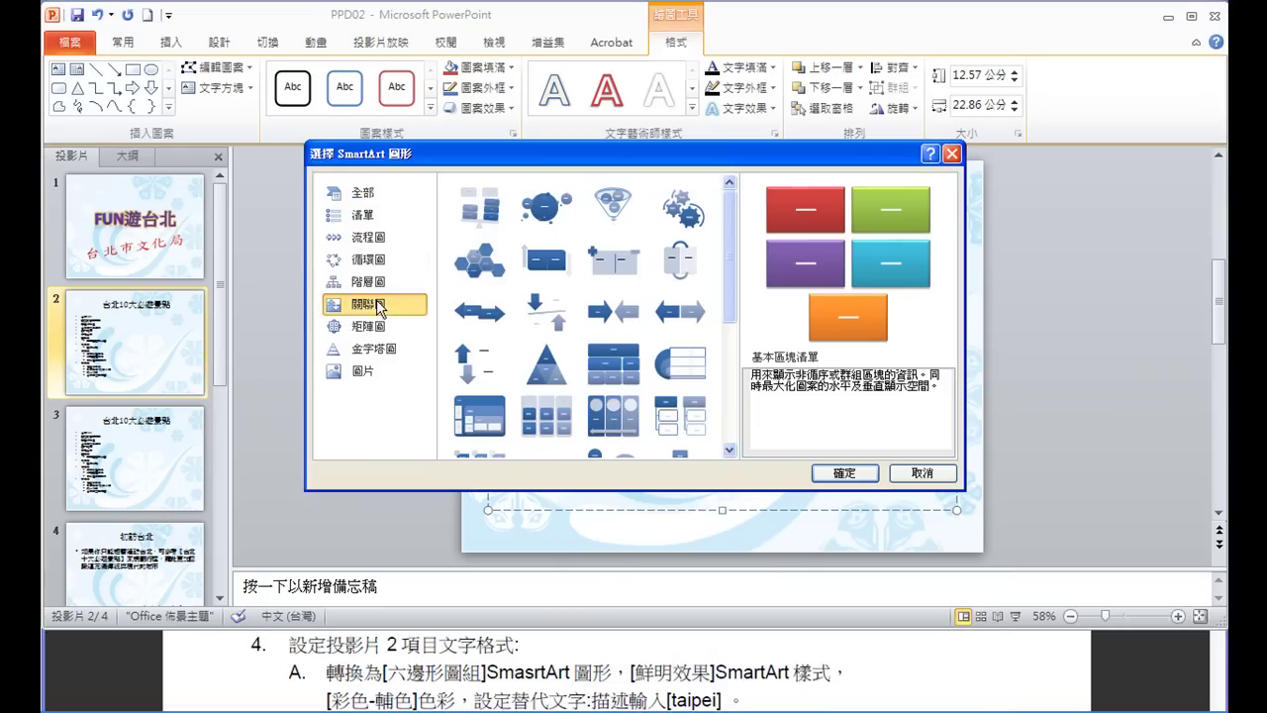
pyautogui.click(485, 263)
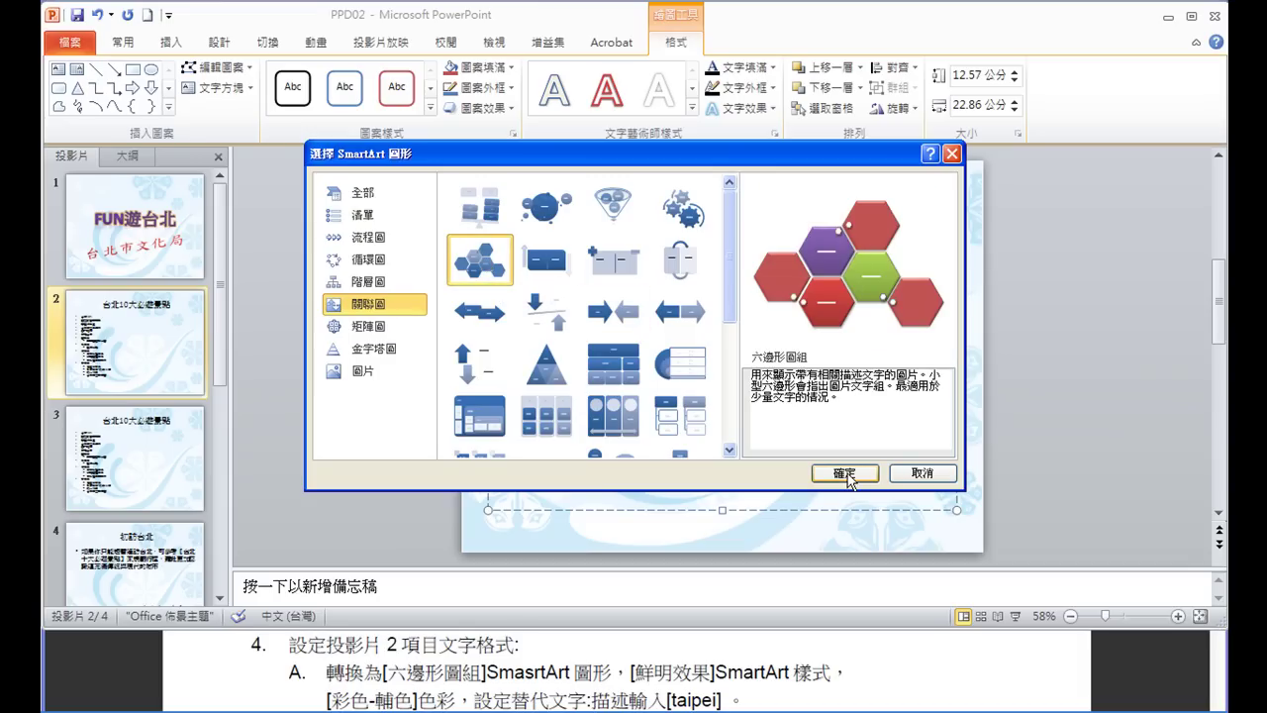
pyautogui.click(846, 474)
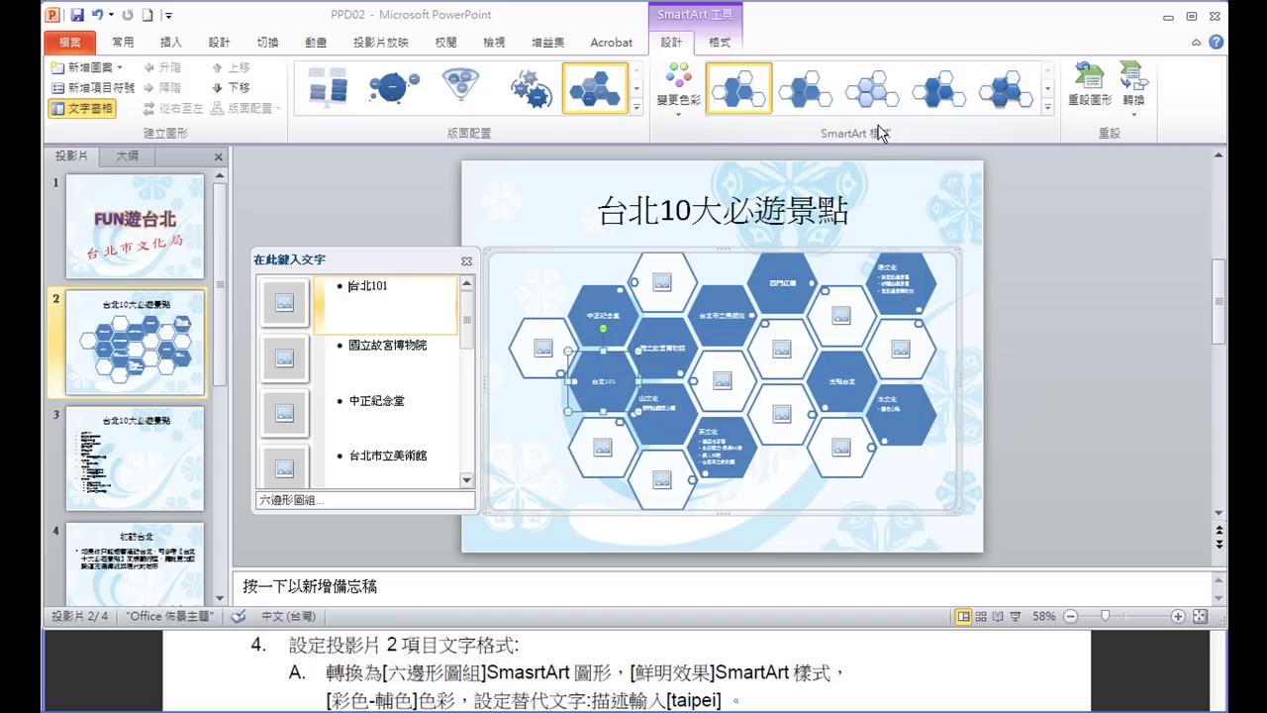
# Give the hexagon SmartArt the 鮮明效果 style and the 彩色-輔色 colour scheme.
pyautogui.click(1049, 118)
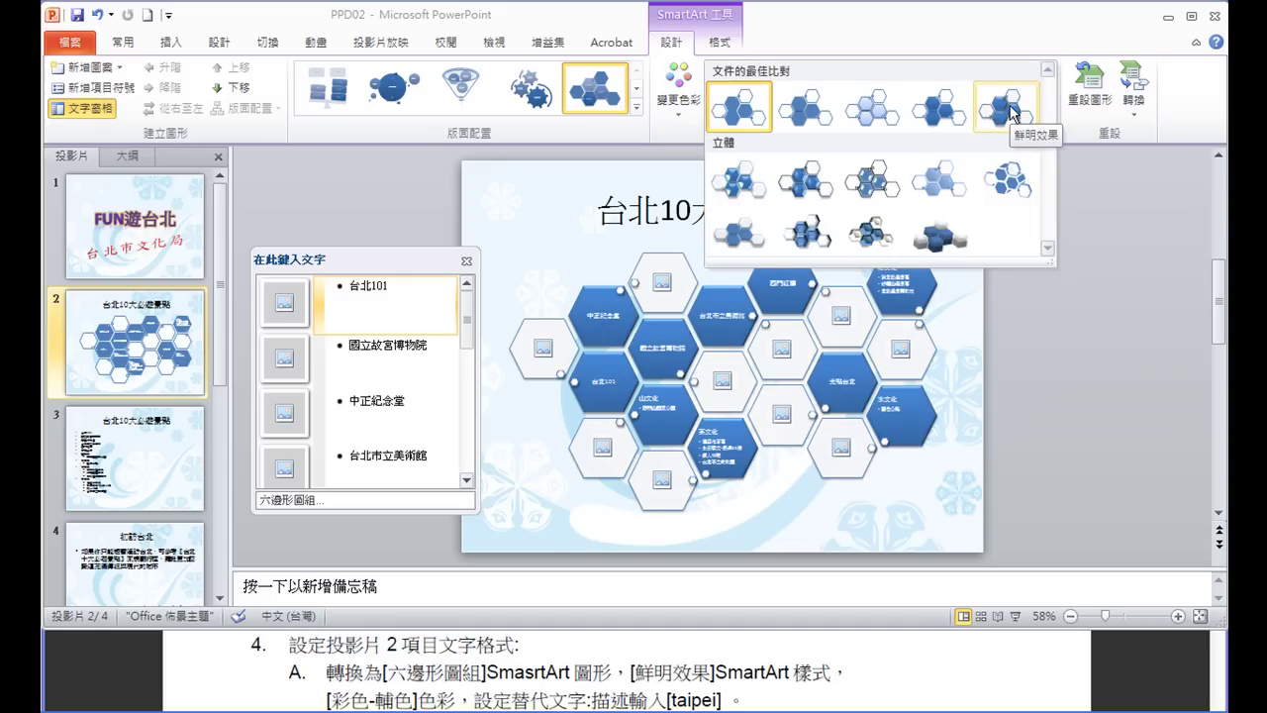
pyautogui.click(1010, 111)
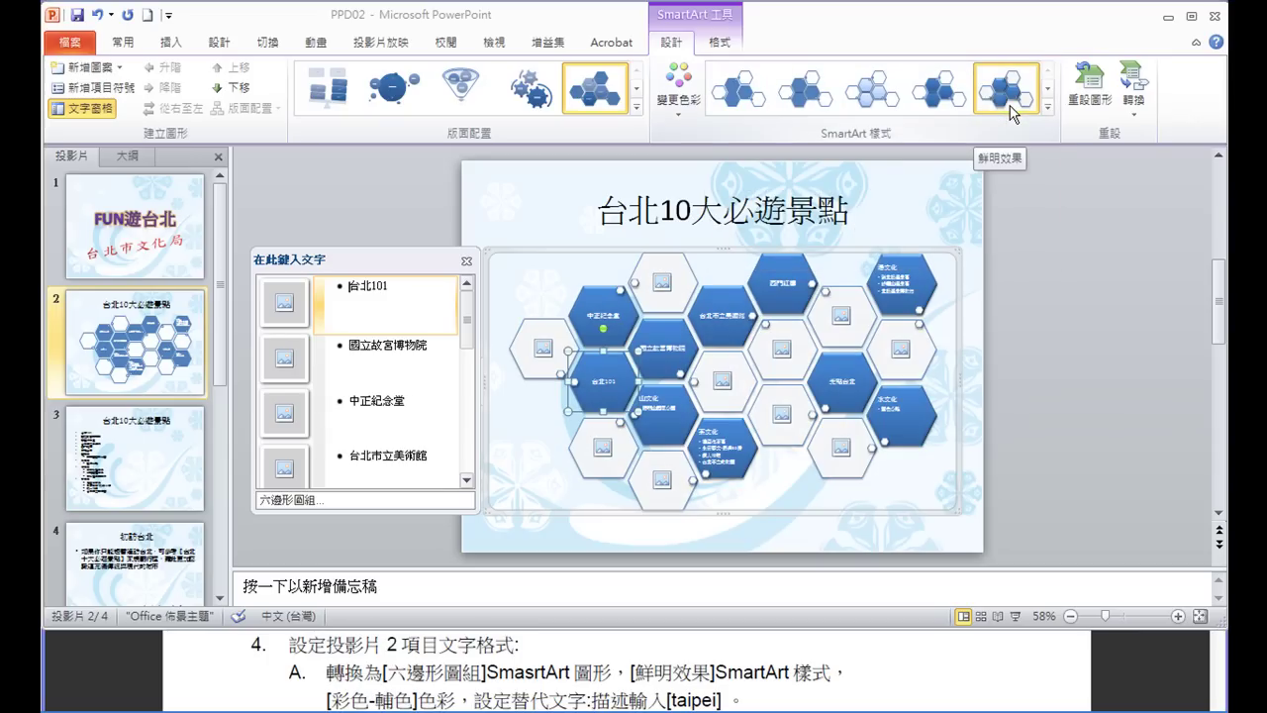
pyautogui.click(682, 115)
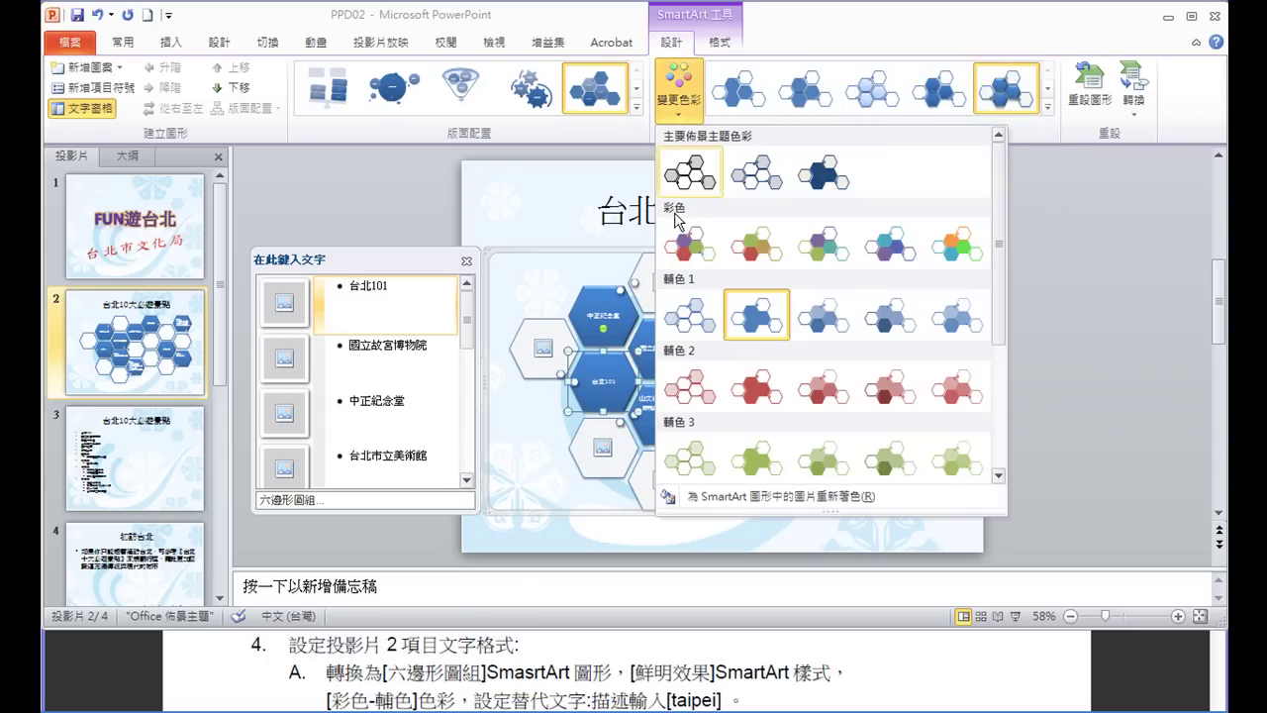
pyautogui.click(699, 259)
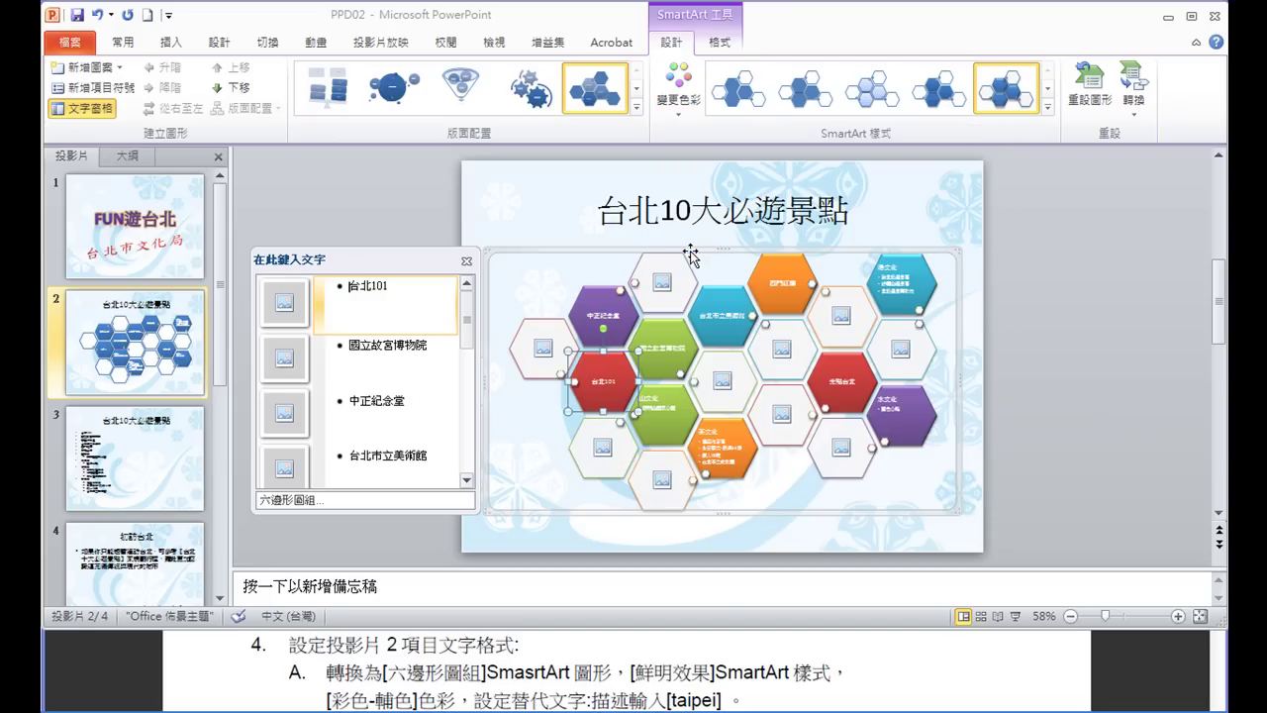
pyautogui.click(587, 247)
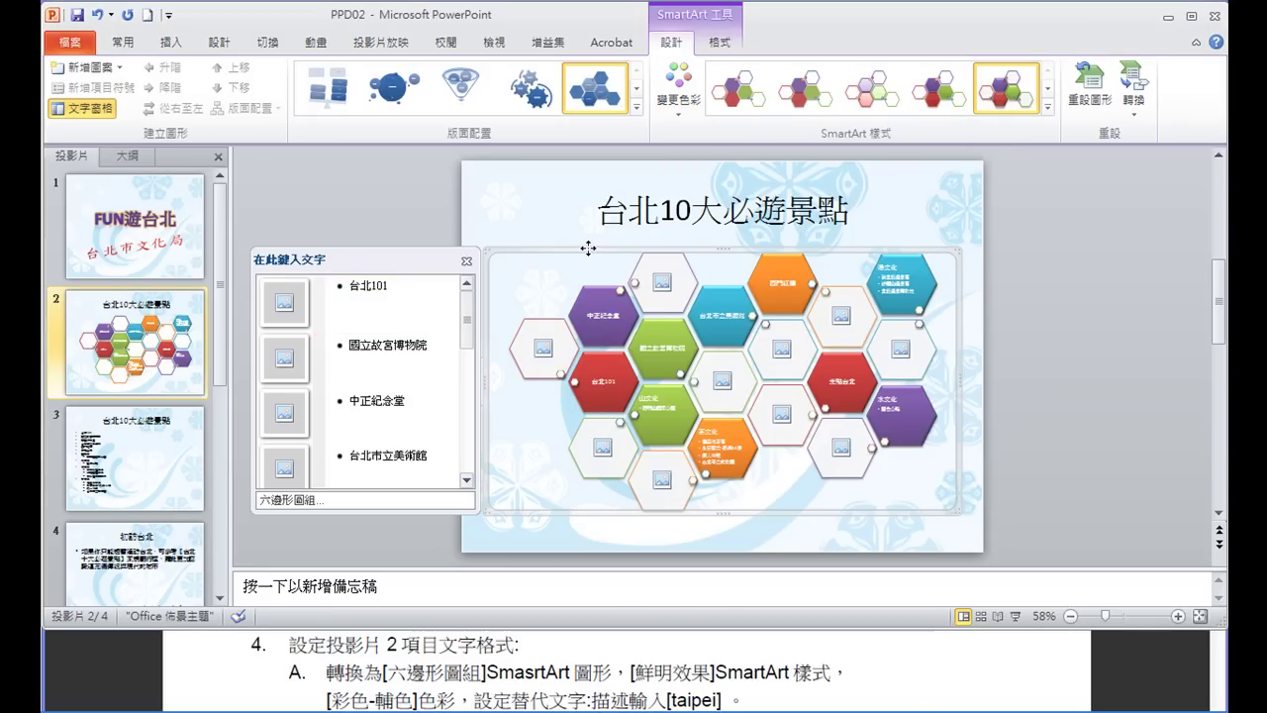
# Enter taipei as the SmartArt's 替代文字 description in the 物件格式 dialog.
pyautogui.rightClick(588, 247)
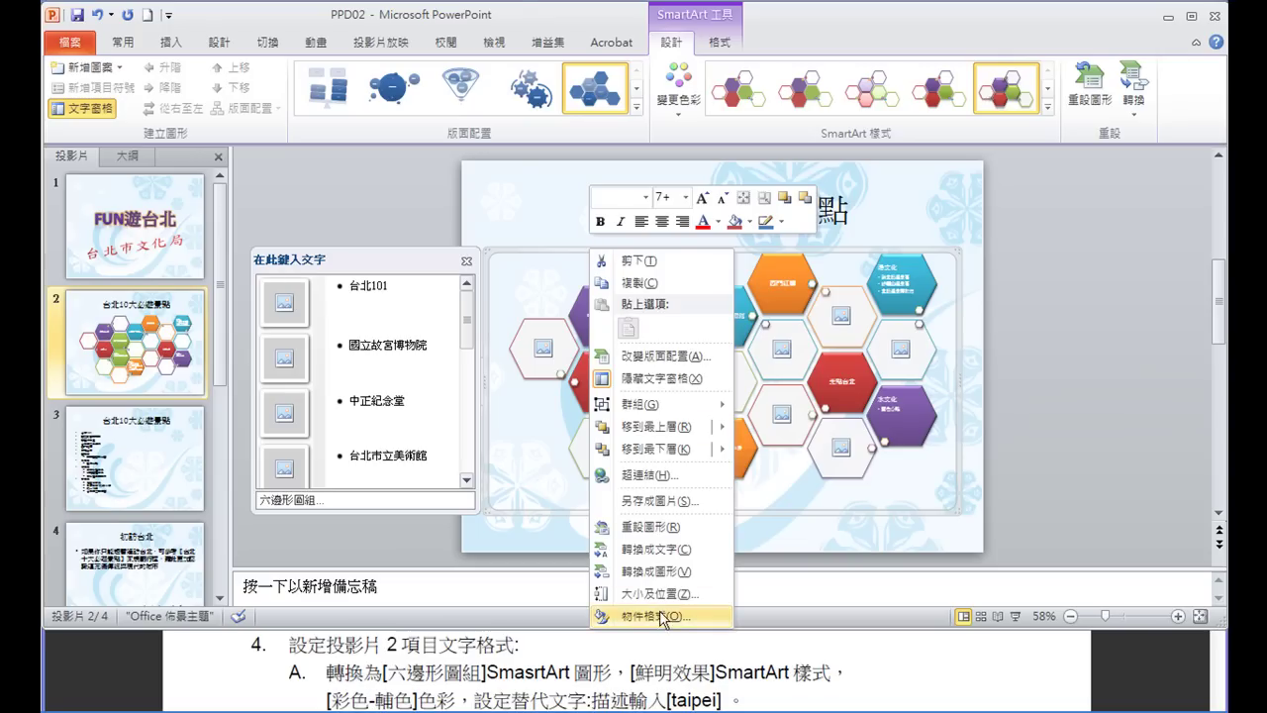
pyautogui.click(658, 615)
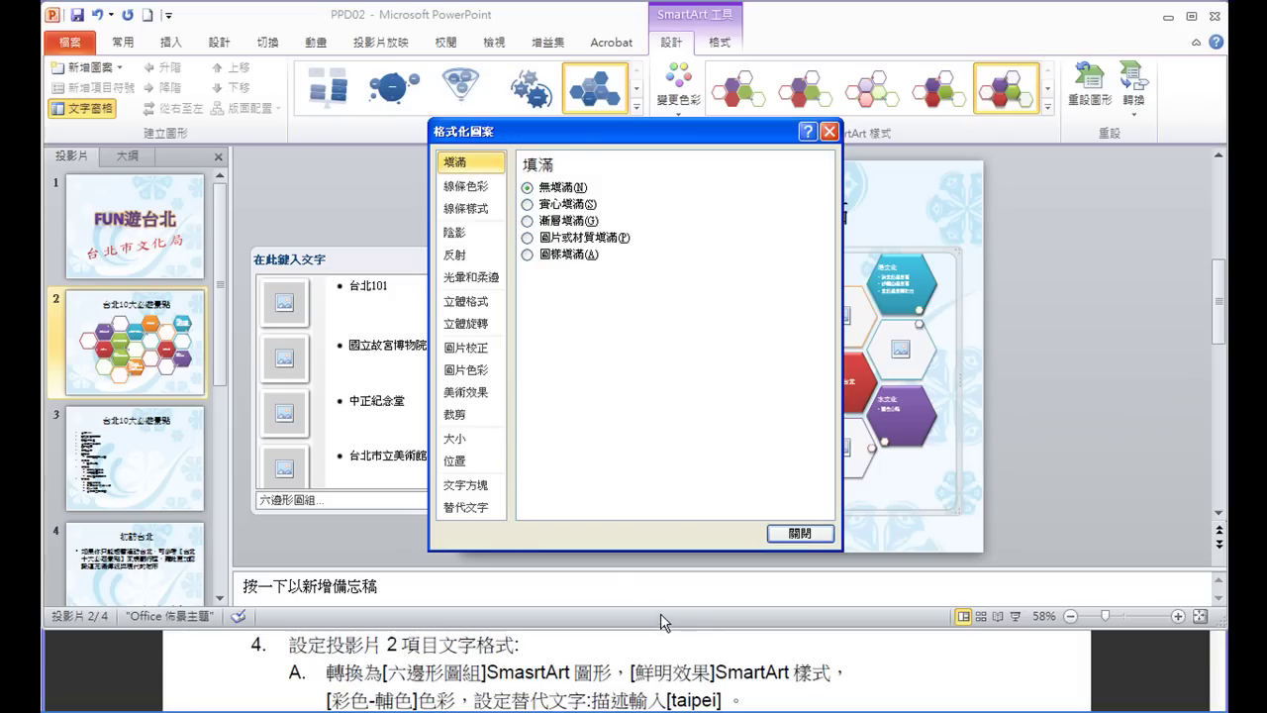
pyautogui.click(466, 507)
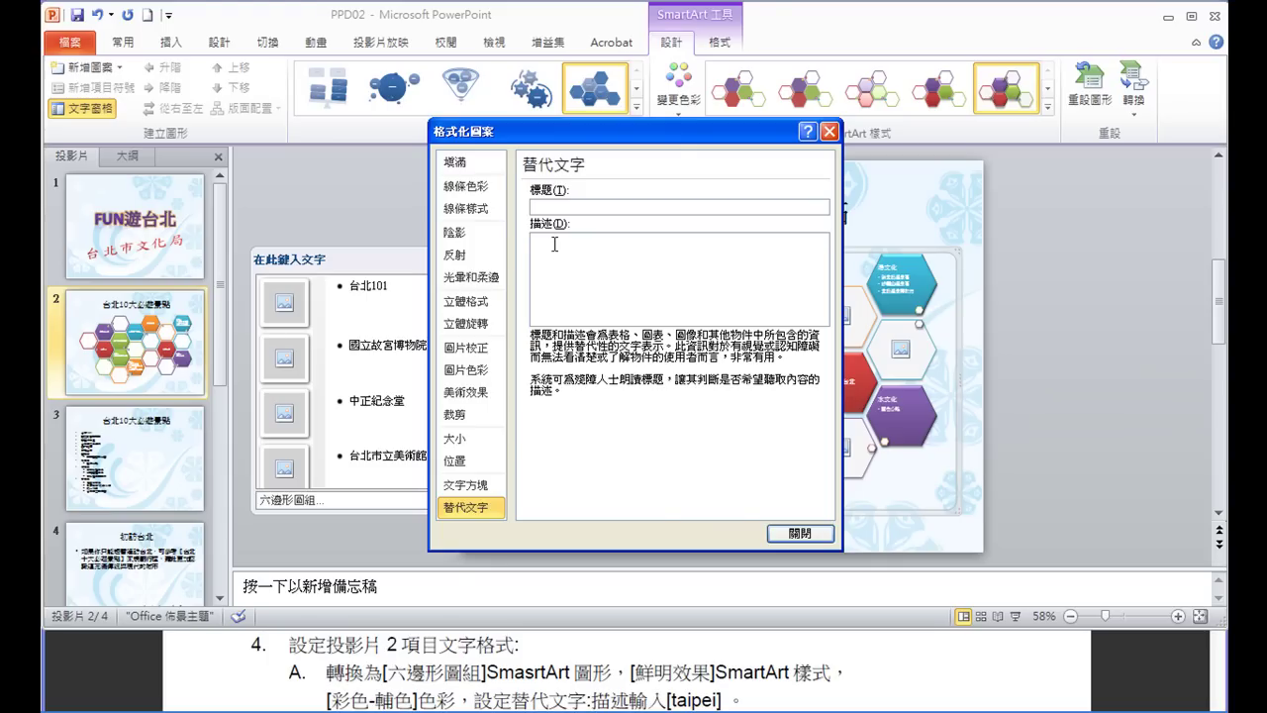
pyautogui.write('taipei')
pyautogui.click(798, 534)
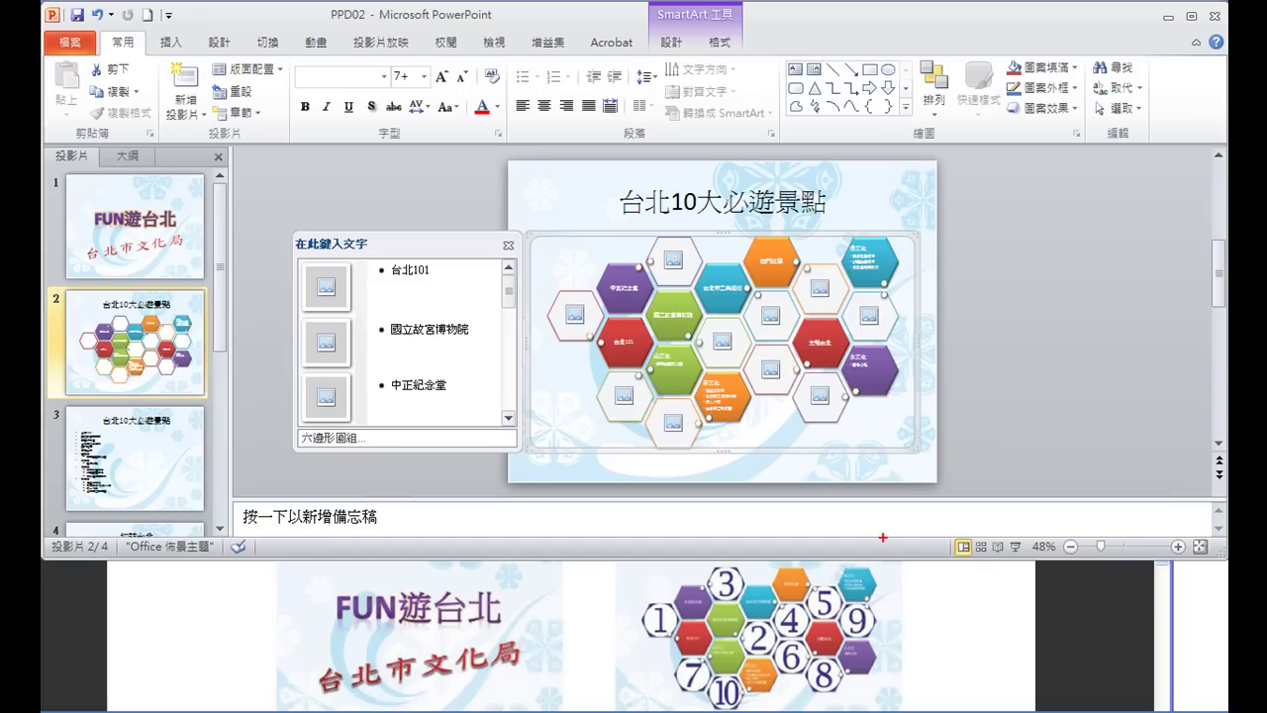
# Fill the hexagon picture slots with numbered images 1–10, then go to slide 3.
pyautogui.moveTo(871, 556)
pyautogui.mouseDown()
pyautogui.moveTo(708, 708)
pyautogui.moveTo(875, 706)
pyautogui.moveTo(897, 575)
pyautogui.mouseUp()
pyautogui.click(574, 315)
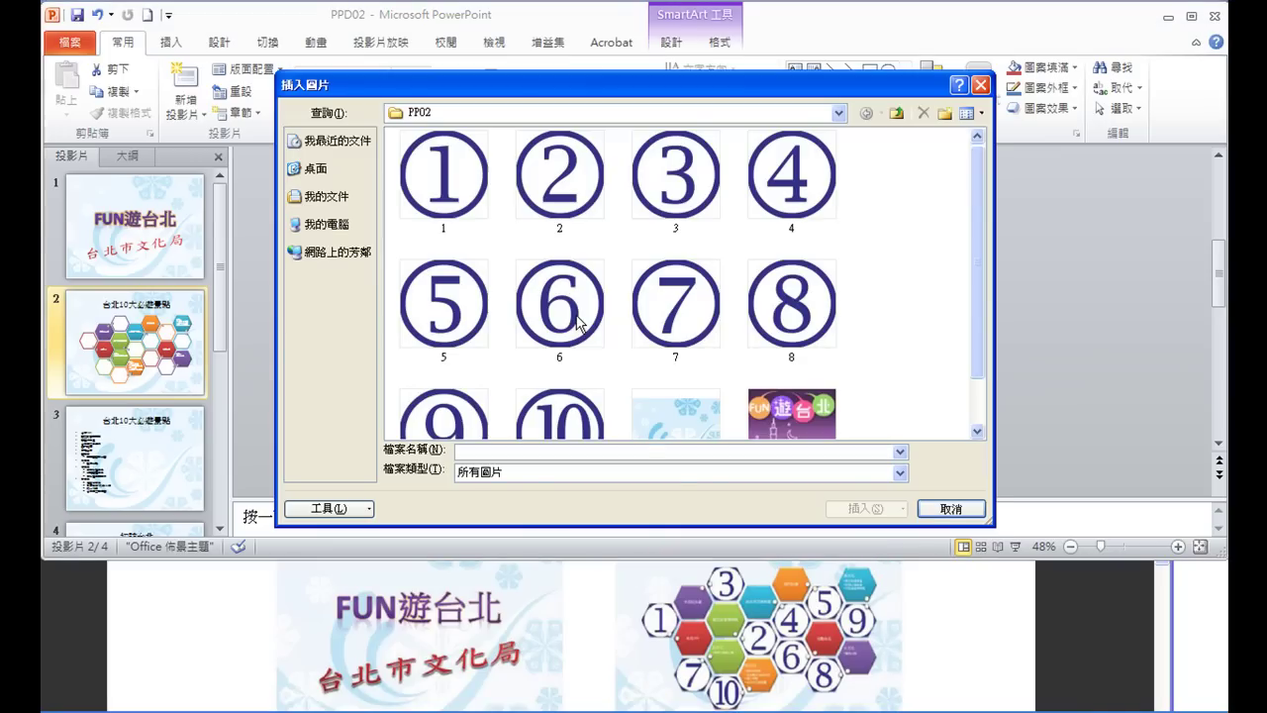
pyautogui.doubleClick(447, 180)
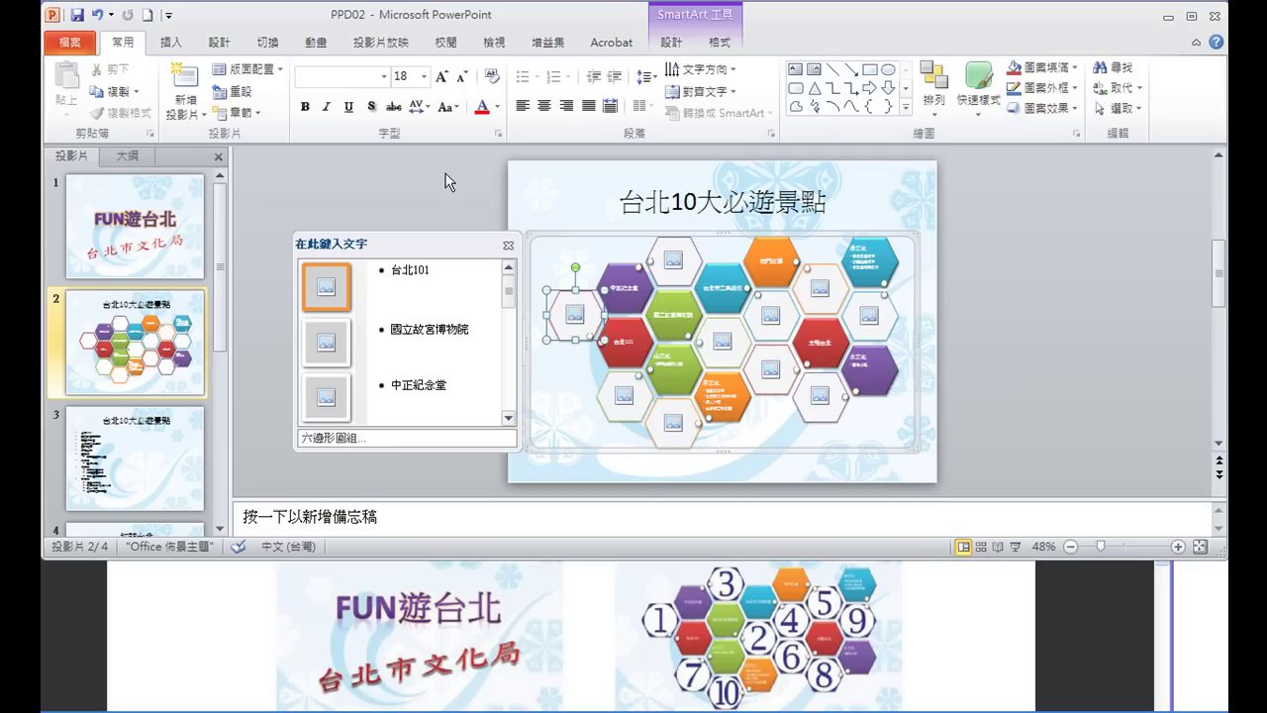
pyautogui.click(673, 262)
pyautogui.doubleClick(665, 186)
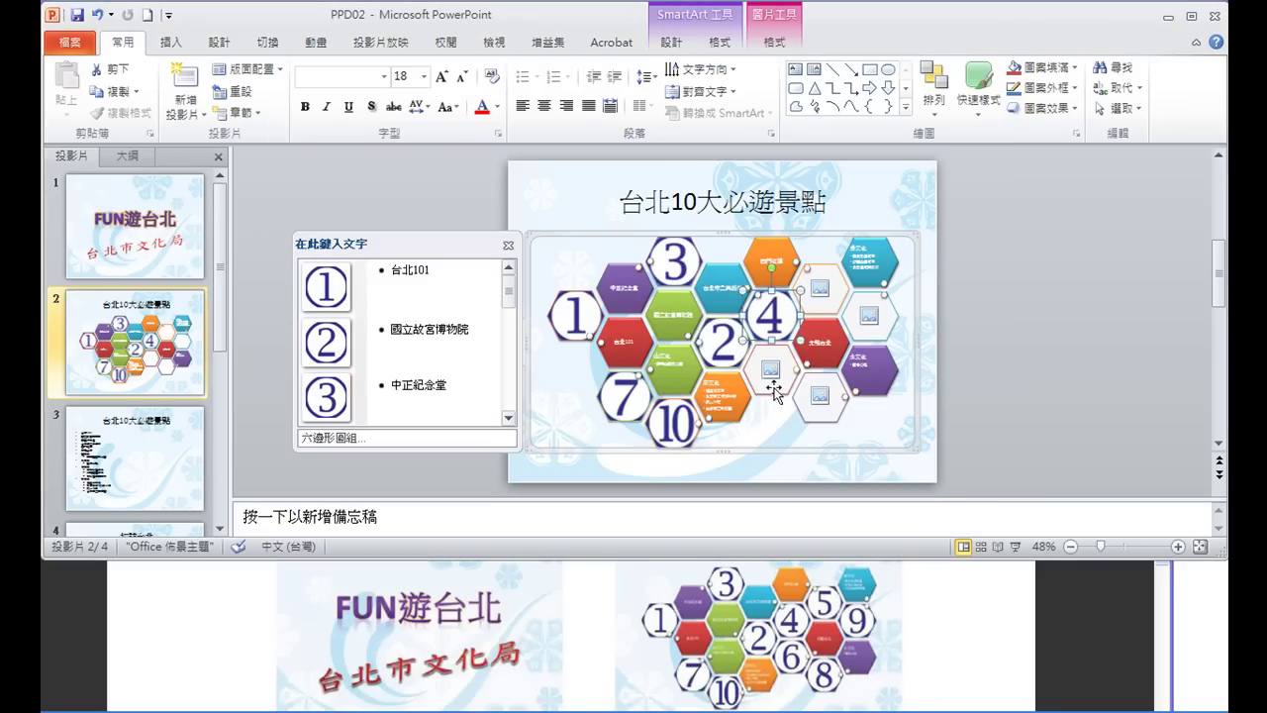
pyautogui.click(771, 372)
pyautogui.click(871, 317)
pyautogui.click(452, 396)
pyautogui.doubleClick(453, 396)
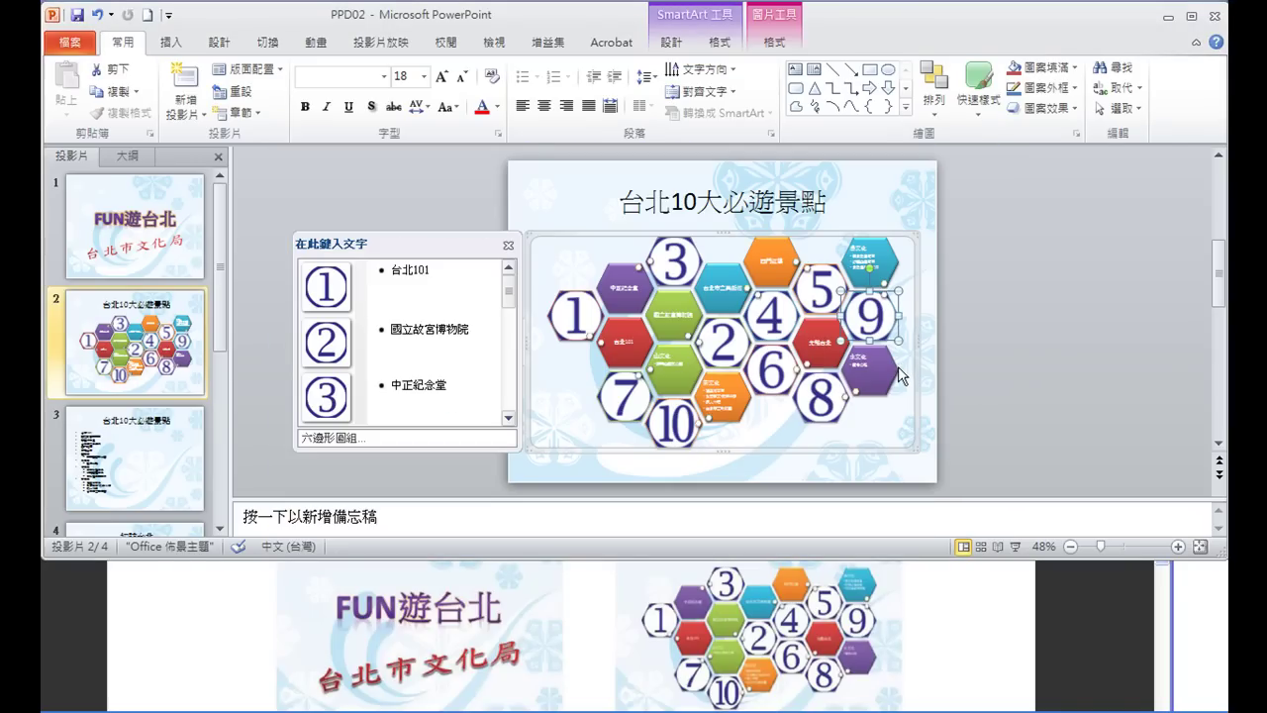
pyautogui.click(143, 472)
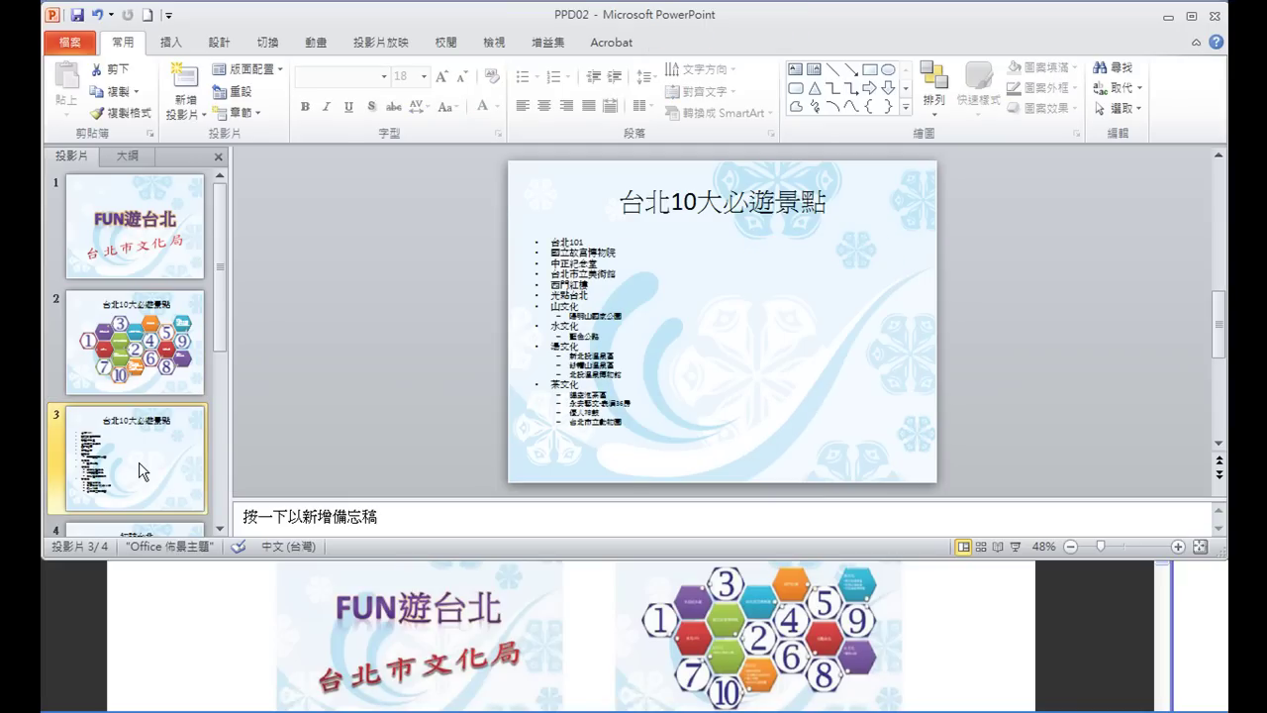
# Delete slide 3, the bullet-list slide.
pyautogui.rightClick(174, 463)
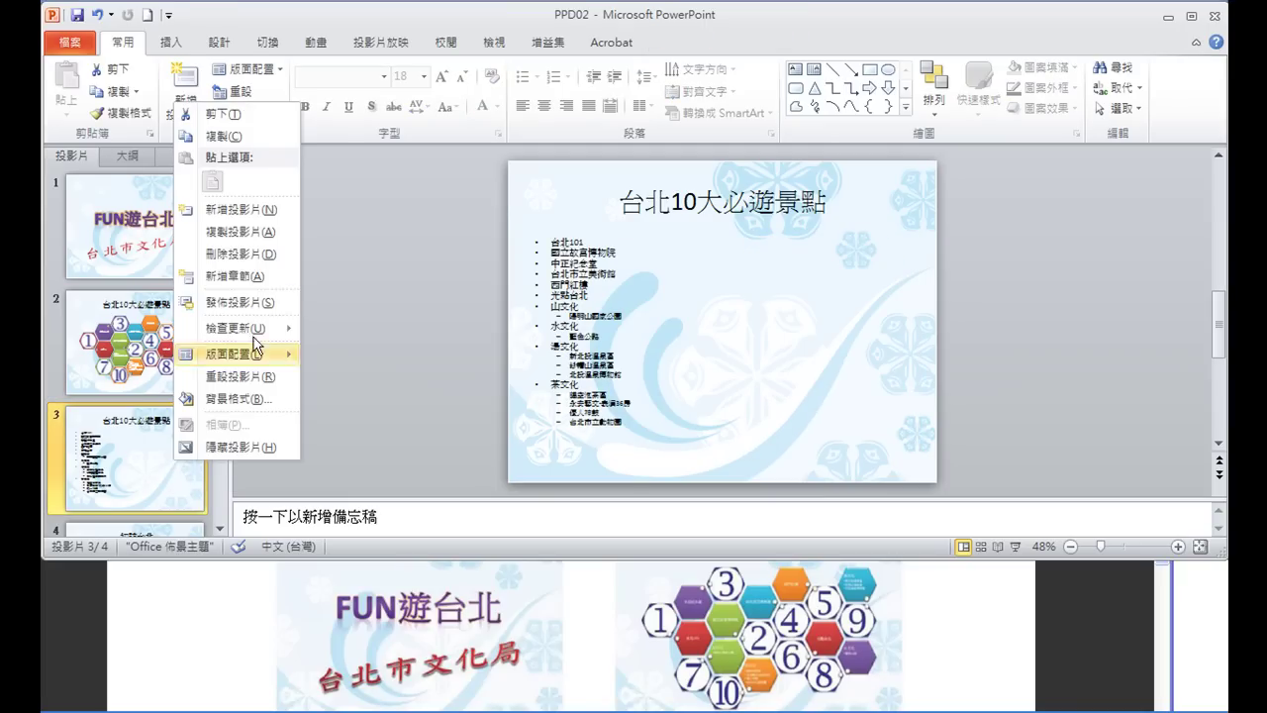
pyautogui.click(266, 256)
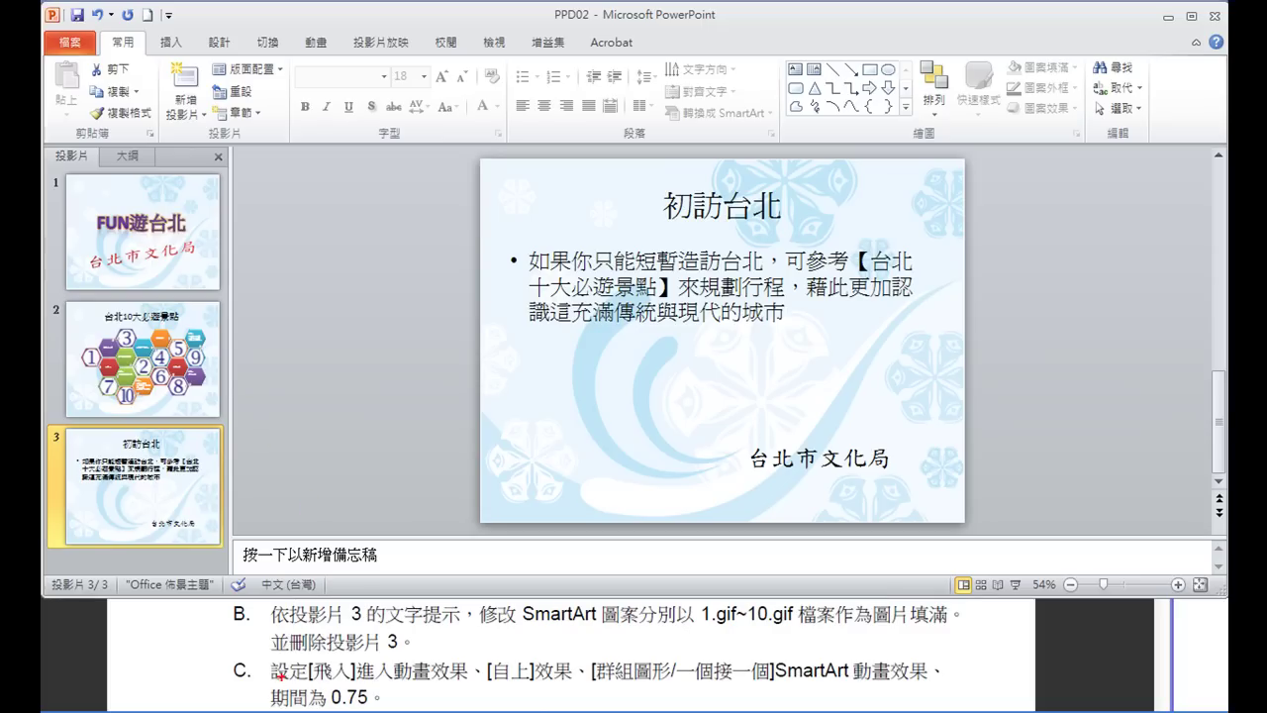
pyautogui.moveTo(284, 683); pyautogui.dragTo(324, 682)
pyautogui.moveTo(400, 659)
pyautogui.mouseDown()
pyautogui.moveTo(467, 690)
pyautogui.moveTo(392, 677)
pyautogui.mouseUp()
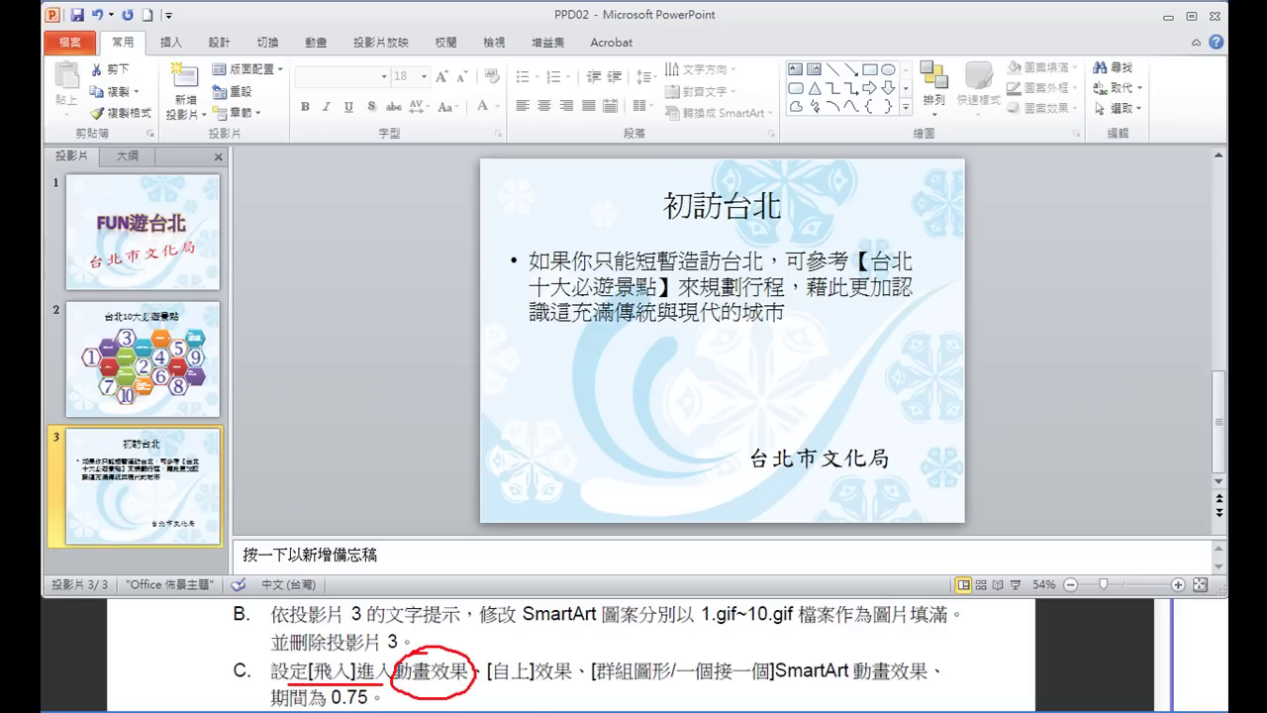
pyautogui.press('Escape')
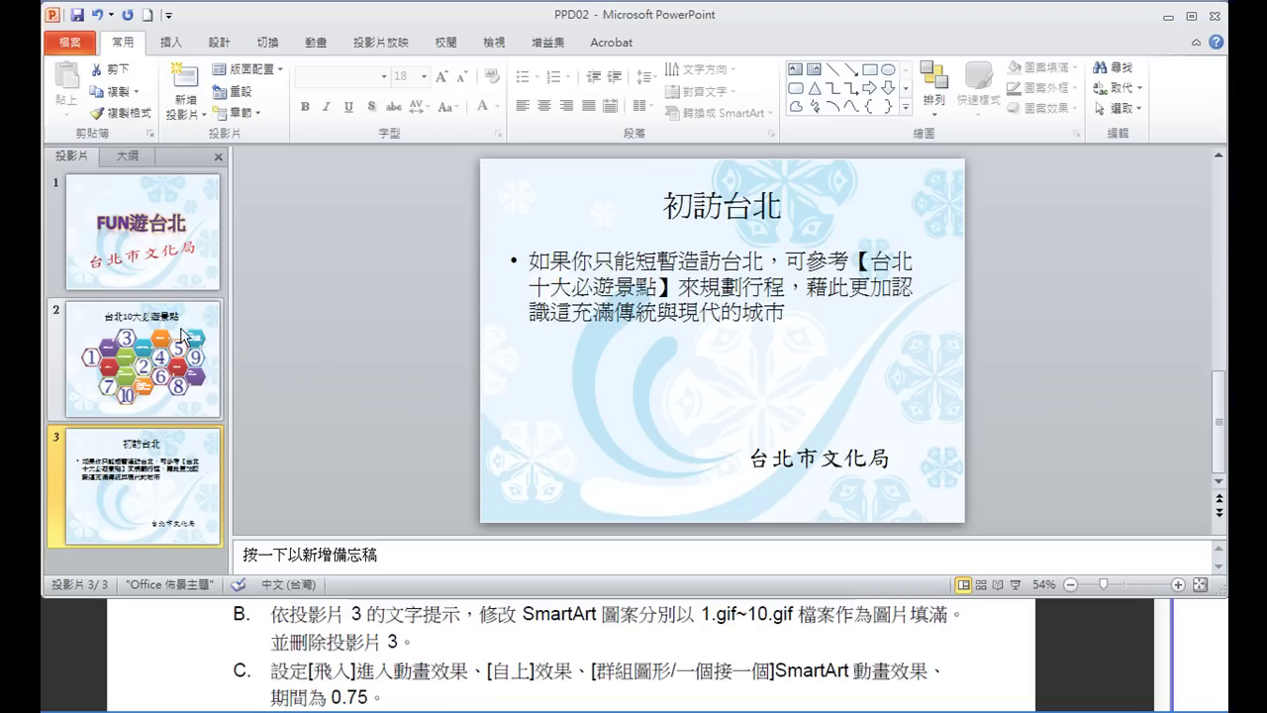
# Select the hexagon SmartArt on slide 2 and bring up its animation choices.
pyautogui.click(183, 333)
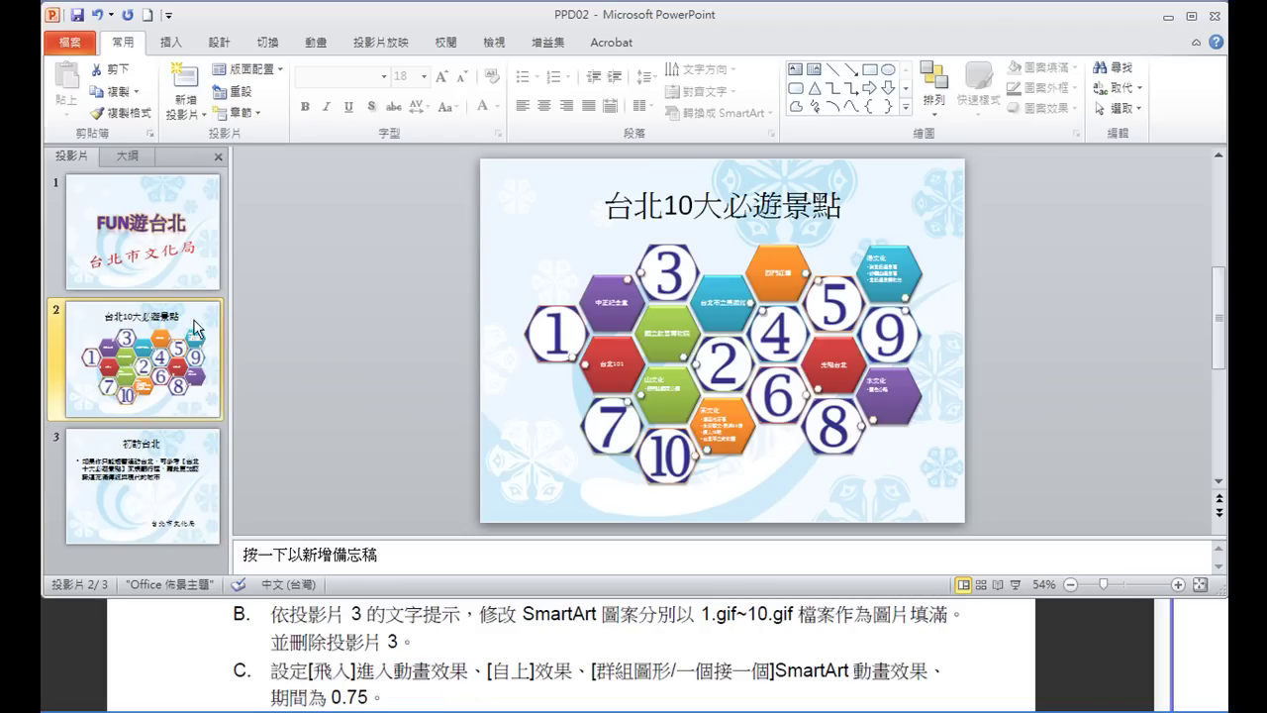
pyautogui.click(630, 240)
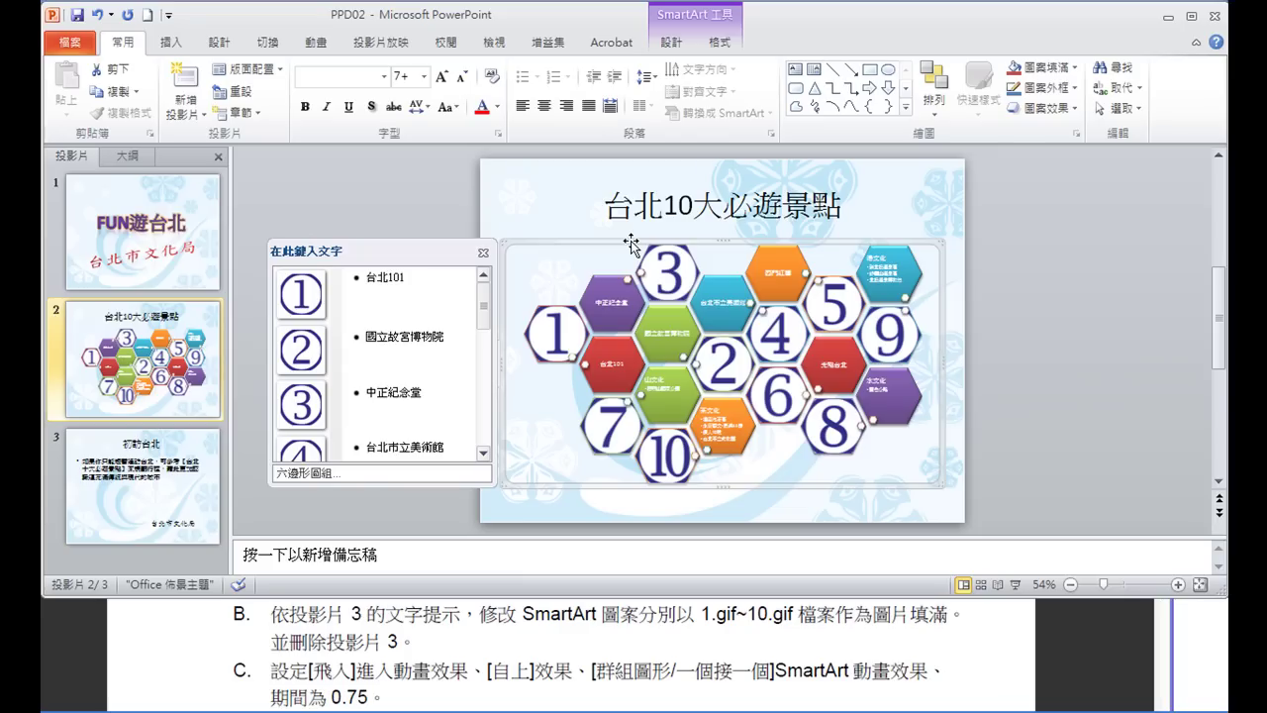
pyautogui.click(317, 45)
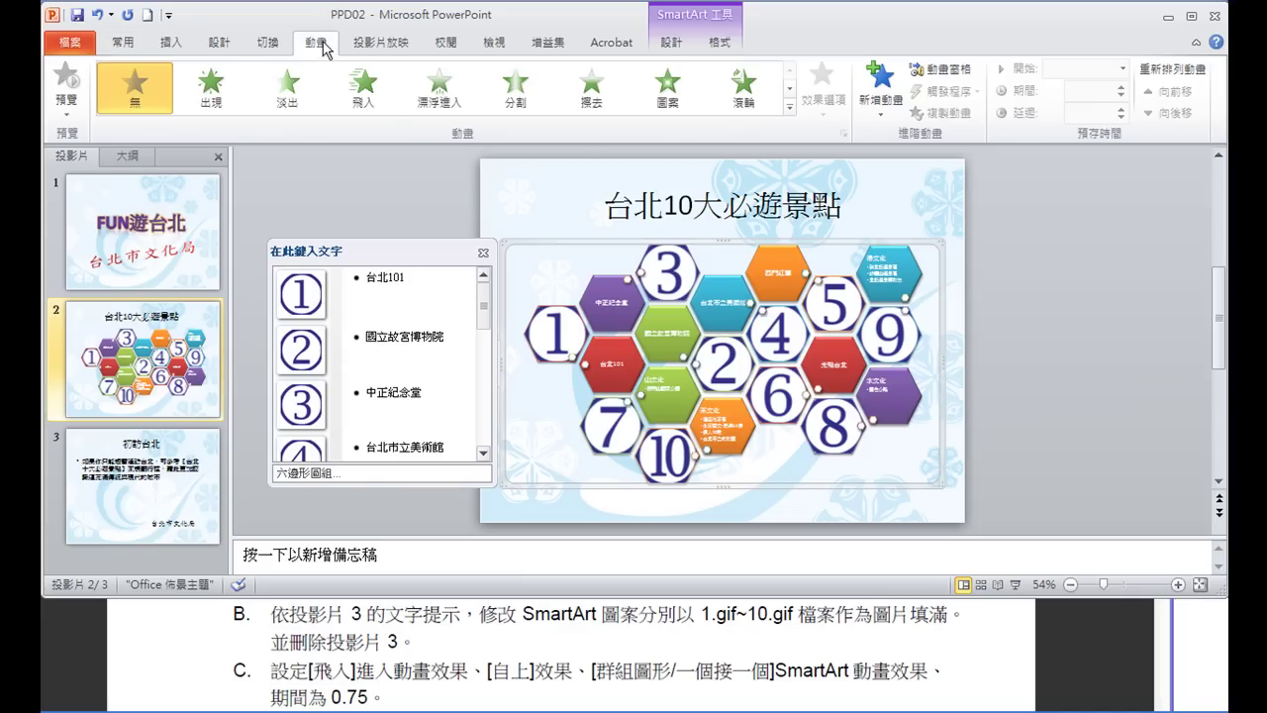
# Apply a 飛入 entrance animation from the top (自上) to the SmartArt and list it in the animation pane.
pyautogui.click(369, 87)
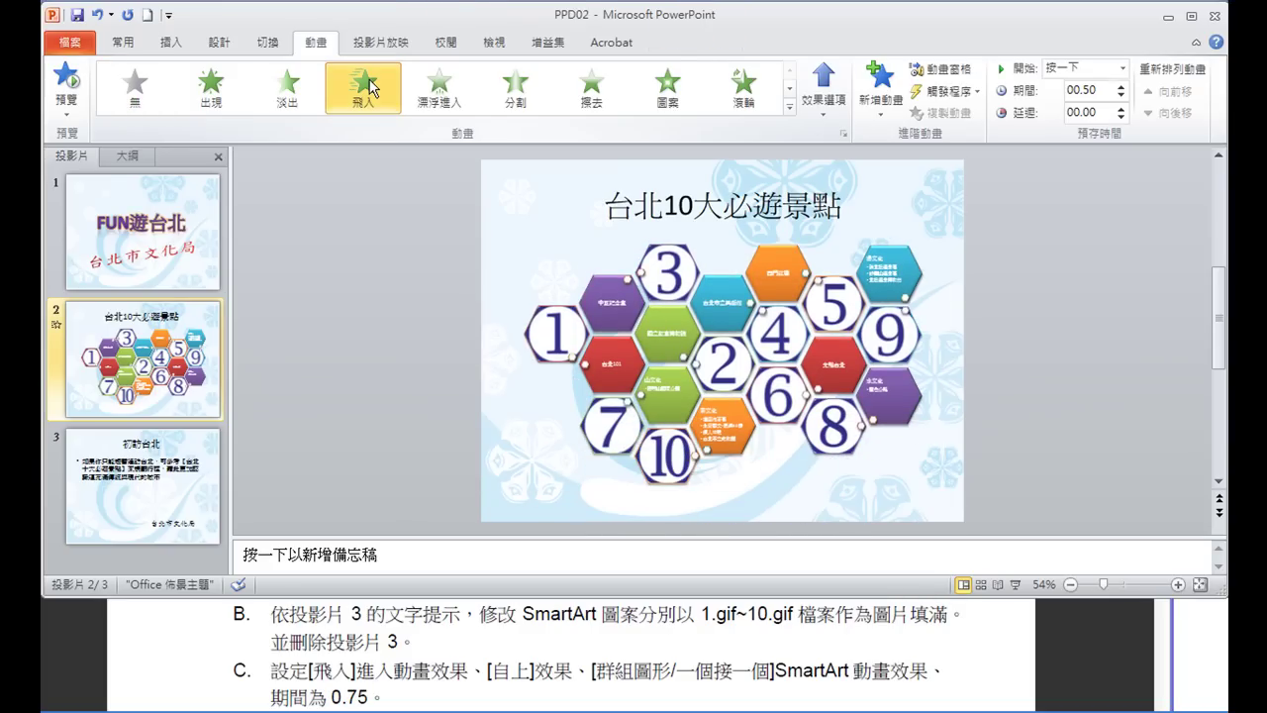
pyautogui.click(828, 122)
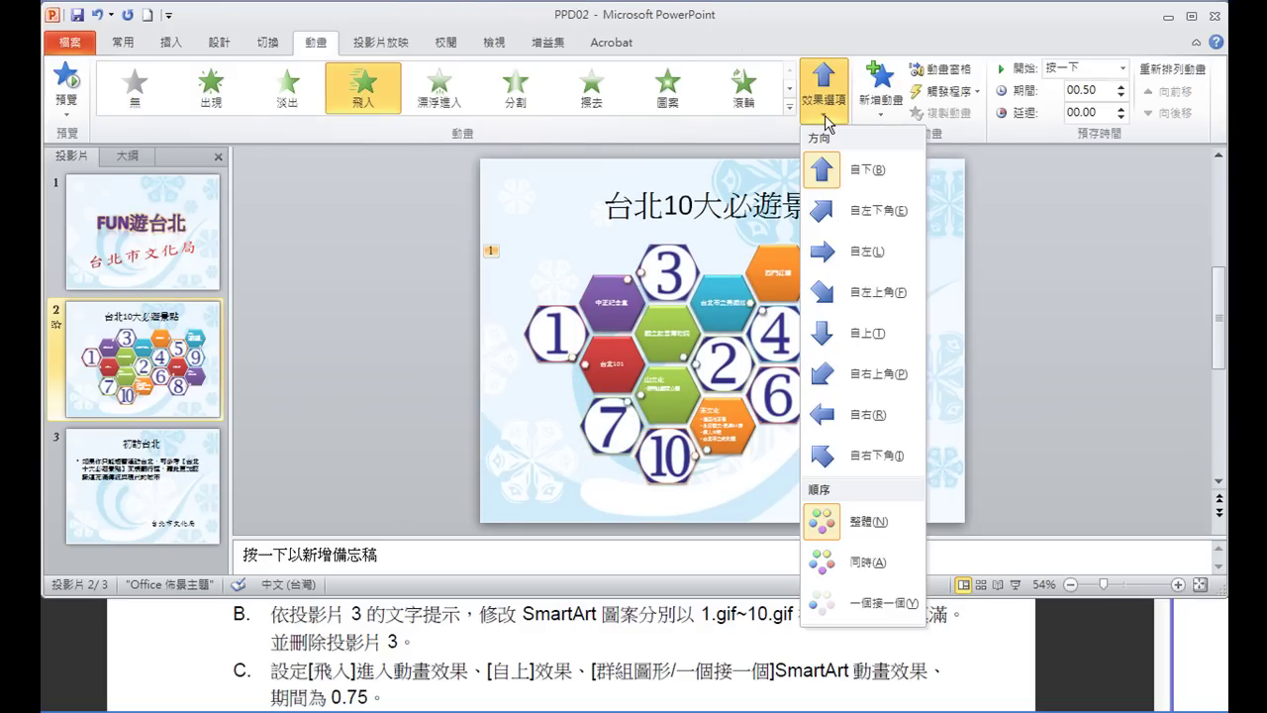
pyautogui.click(857, 336)
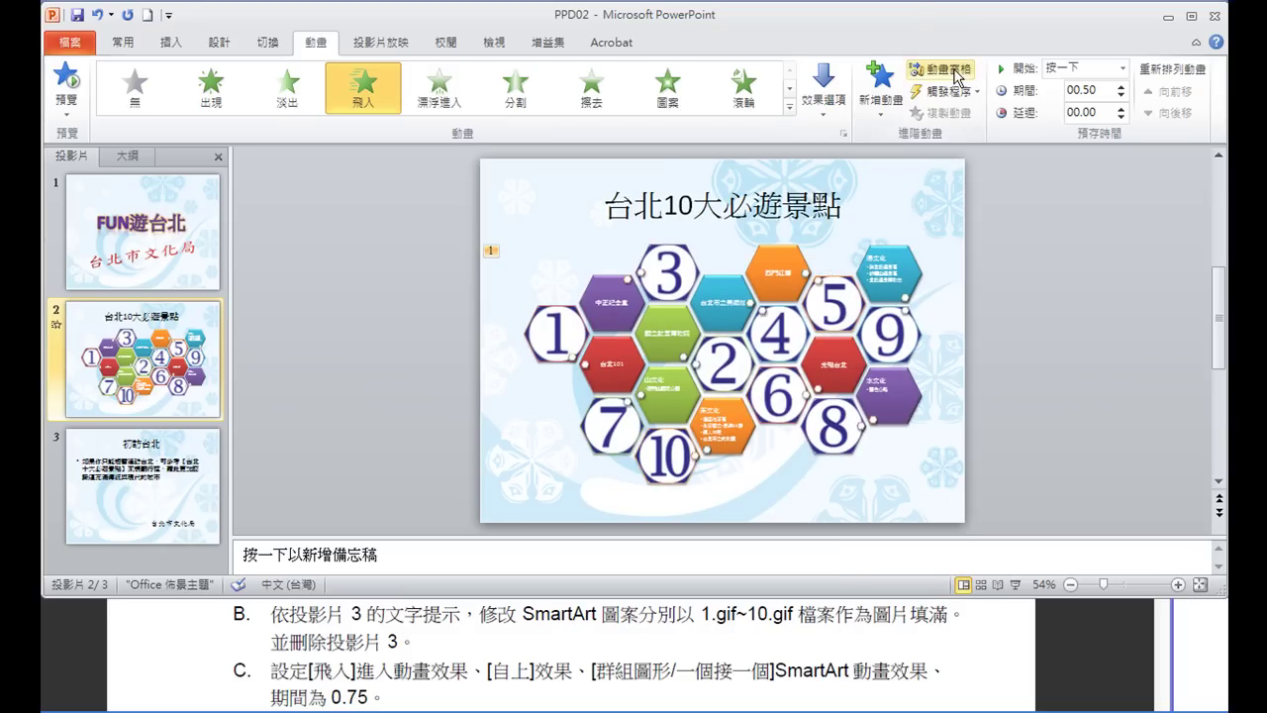
pyautogui.click(958, 77)
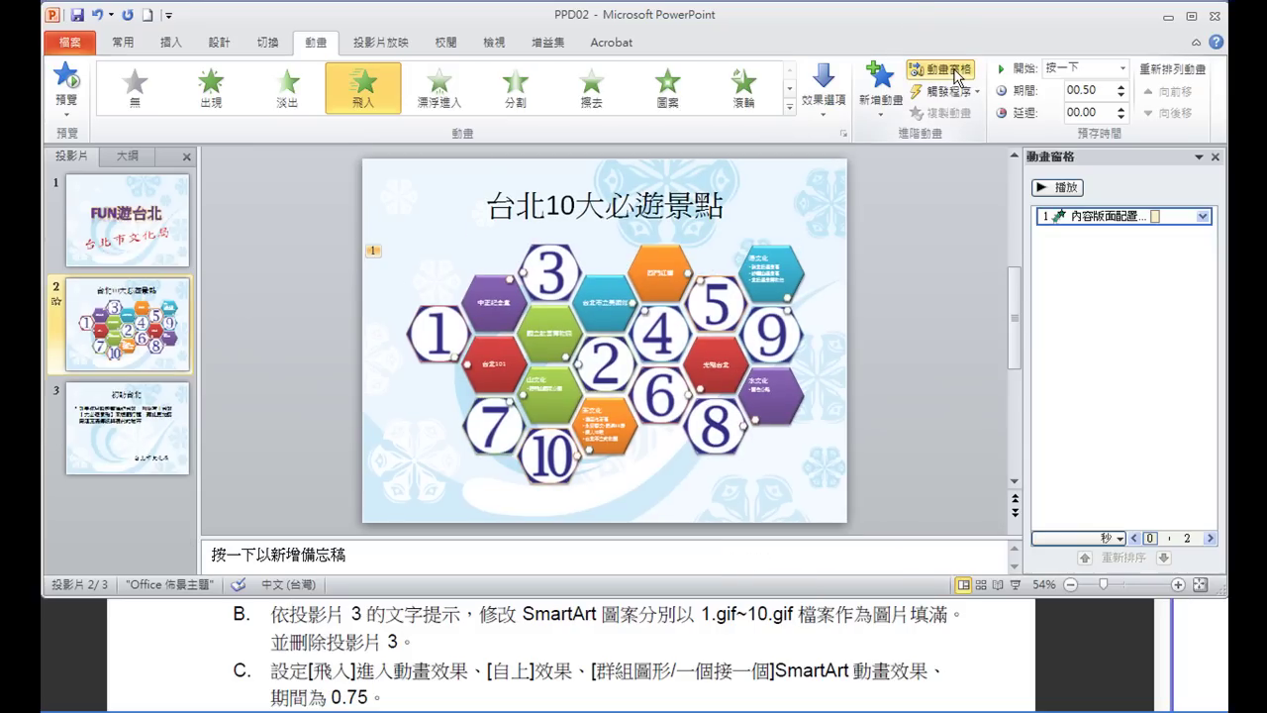
pyautogui.click(1206, 219)
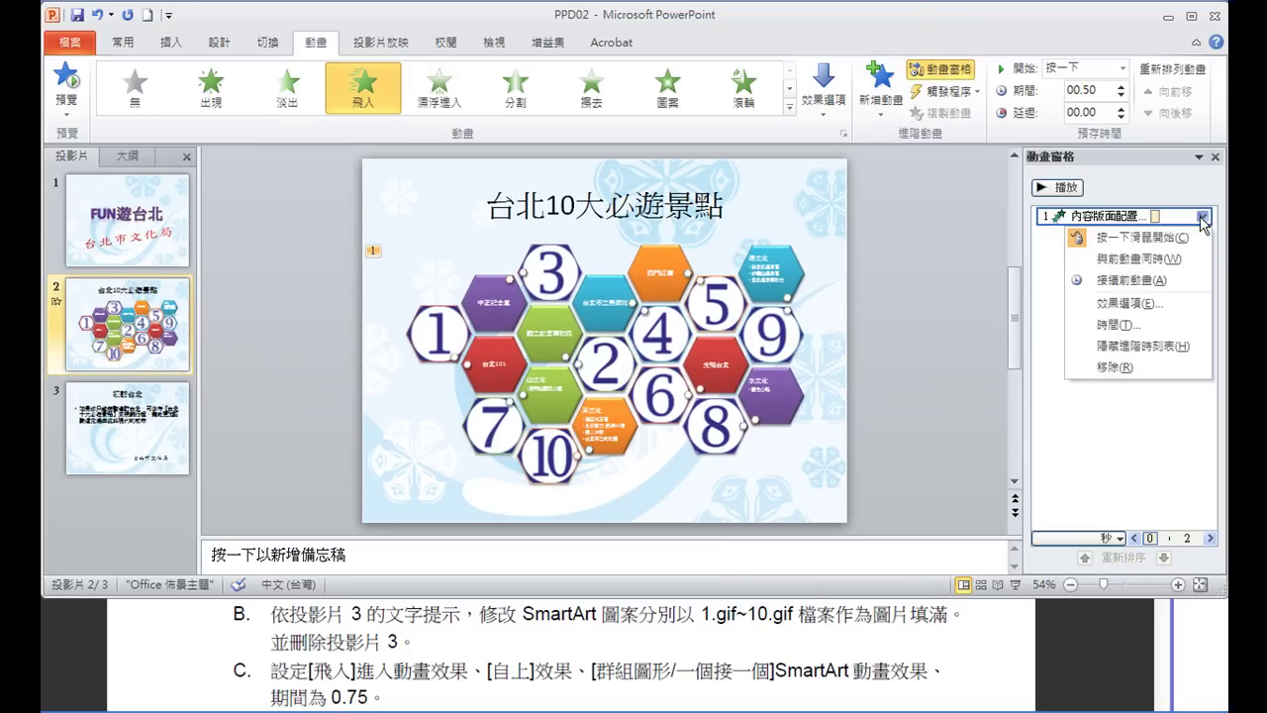
# Make the SmartArt fly in one shape at a time, with a 0.75-second duration.
pyautogui.click(1144, 304)
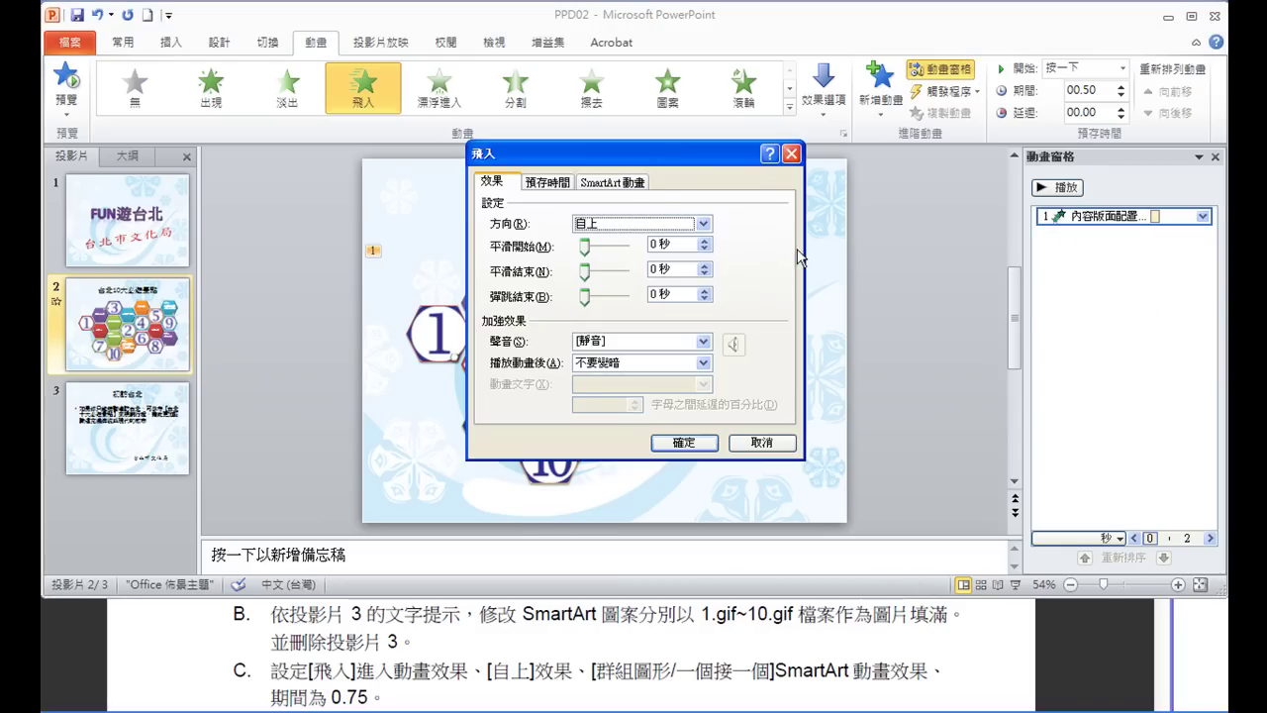
pyautogui.click(632, 184)
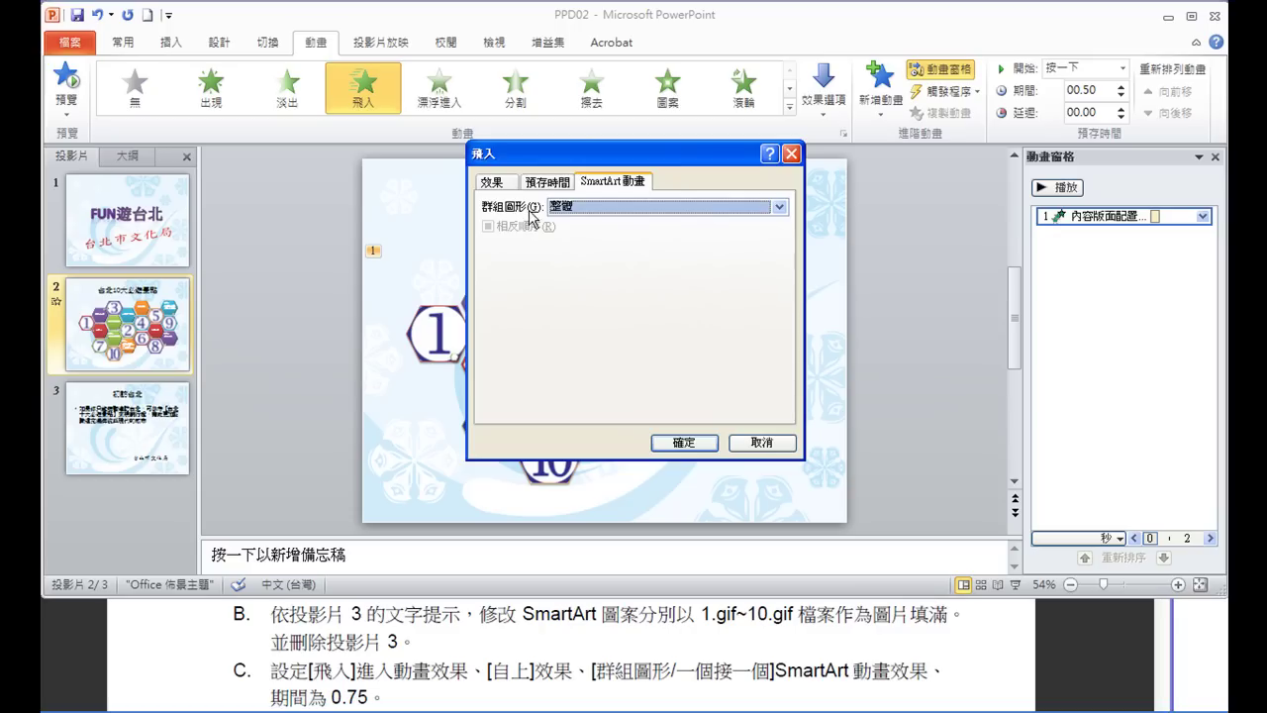
pyautogui.click(779, 206)
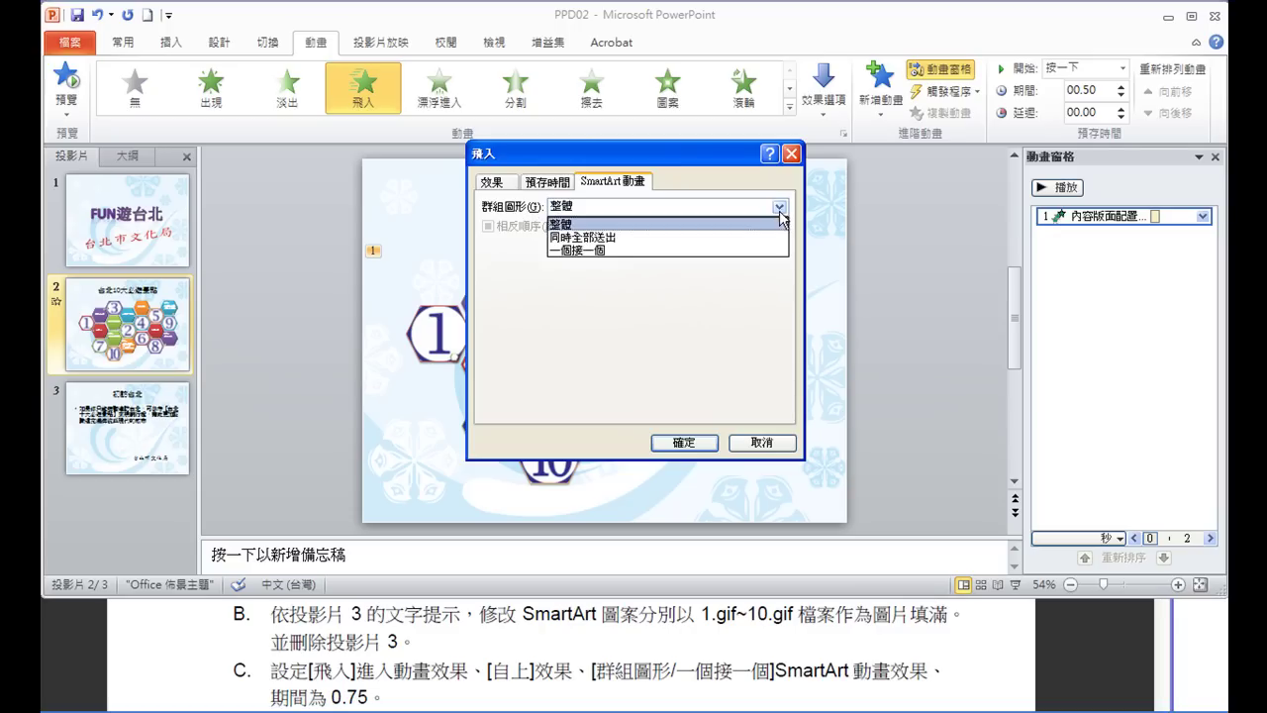
pyautogui.click(658, 250)
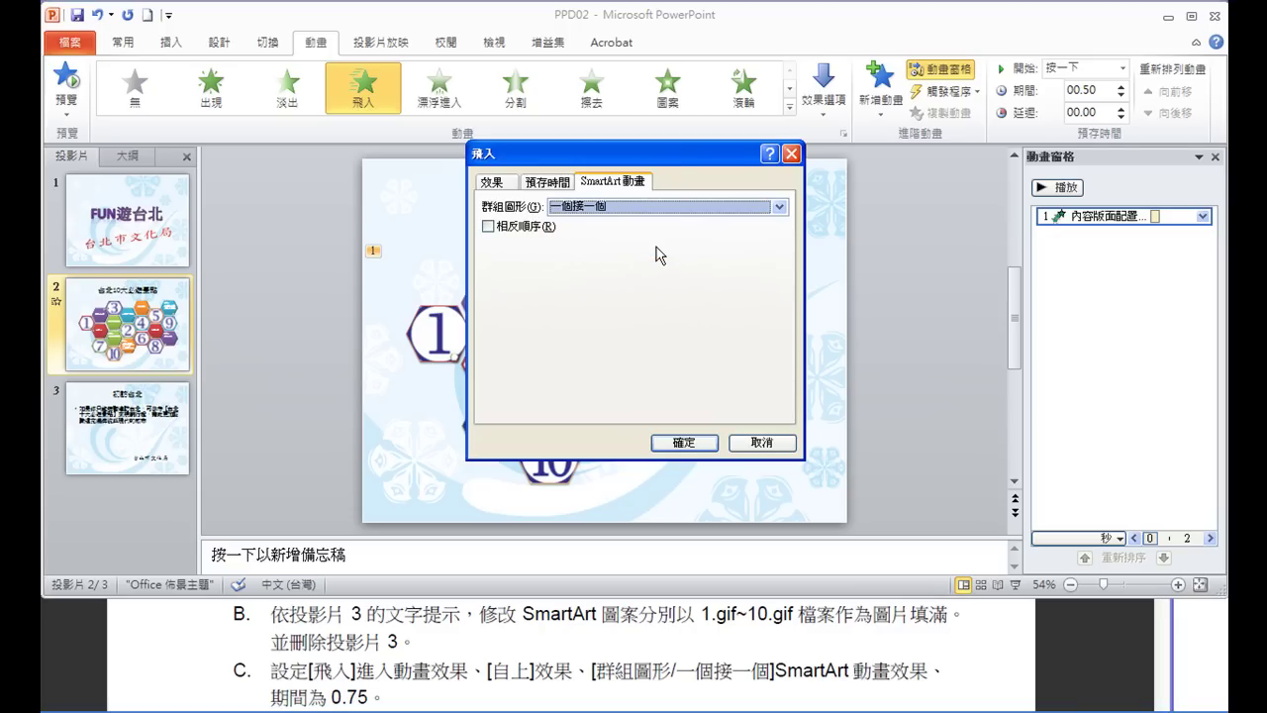
pyautogui.click(684, 443)
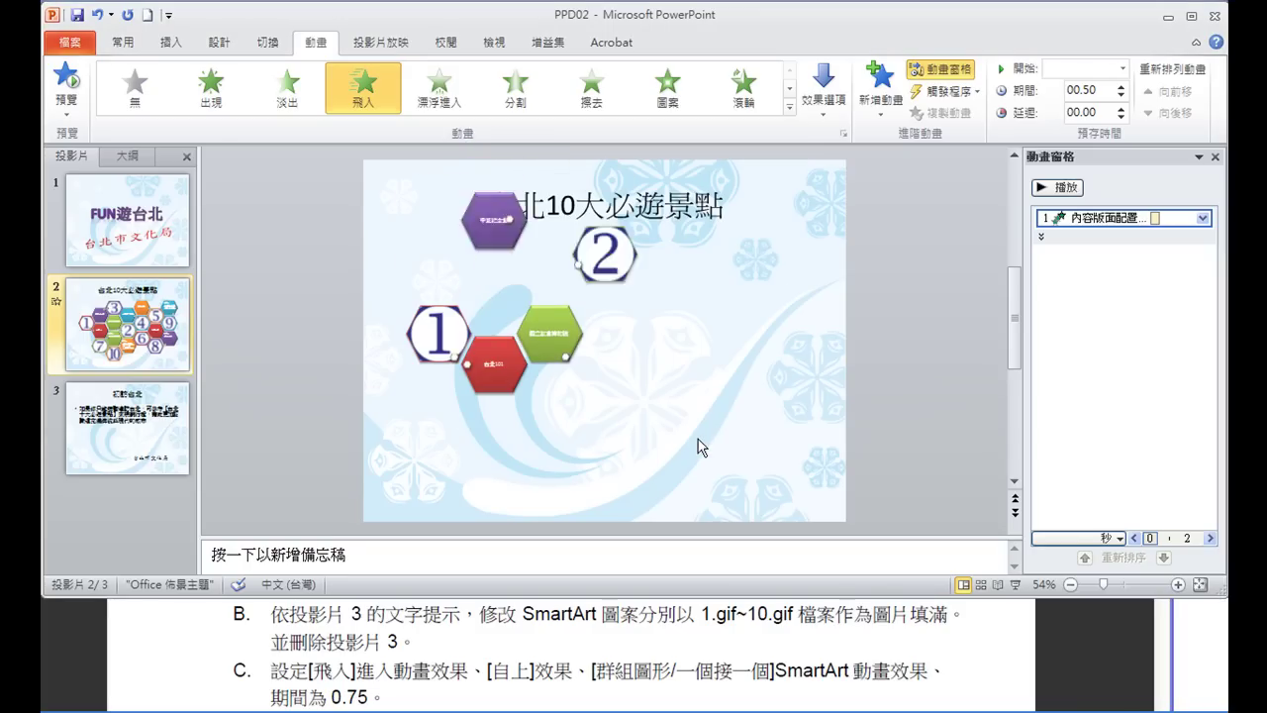
pyautogui.click(1121, 85)
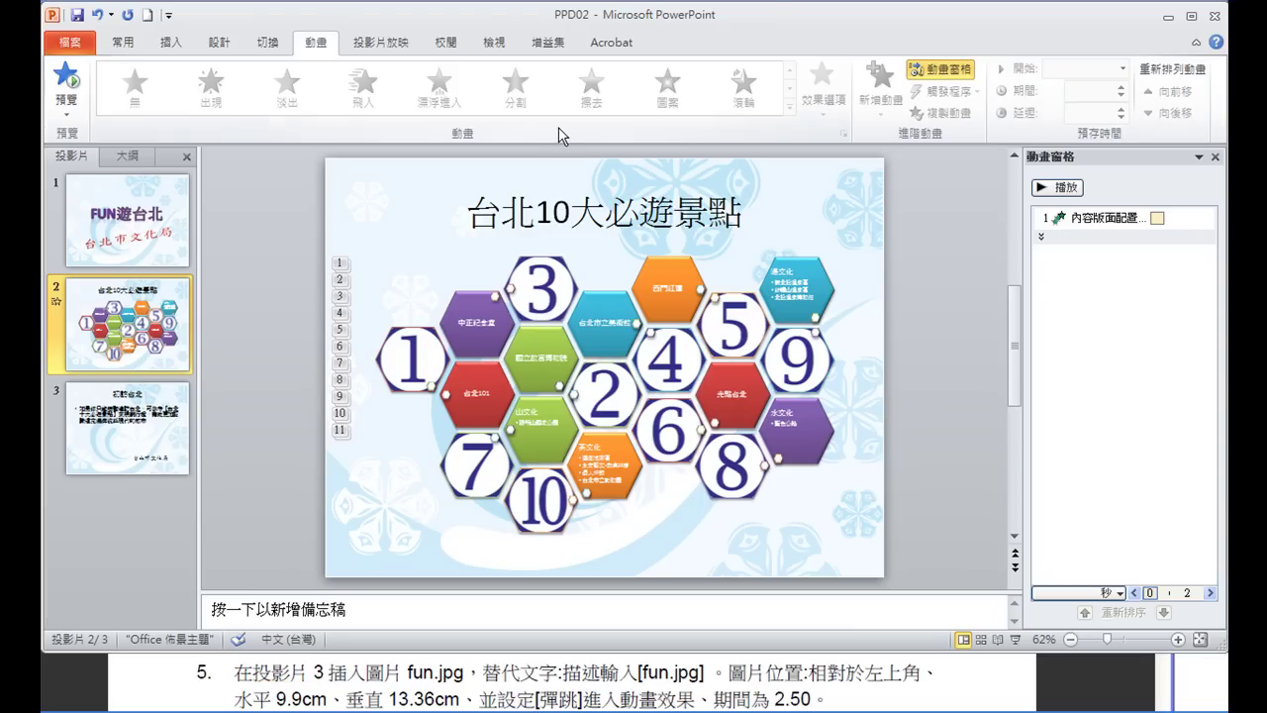
# Insert the fun.jpg picture onto slide 3.
pyautogui.click(160, 444)
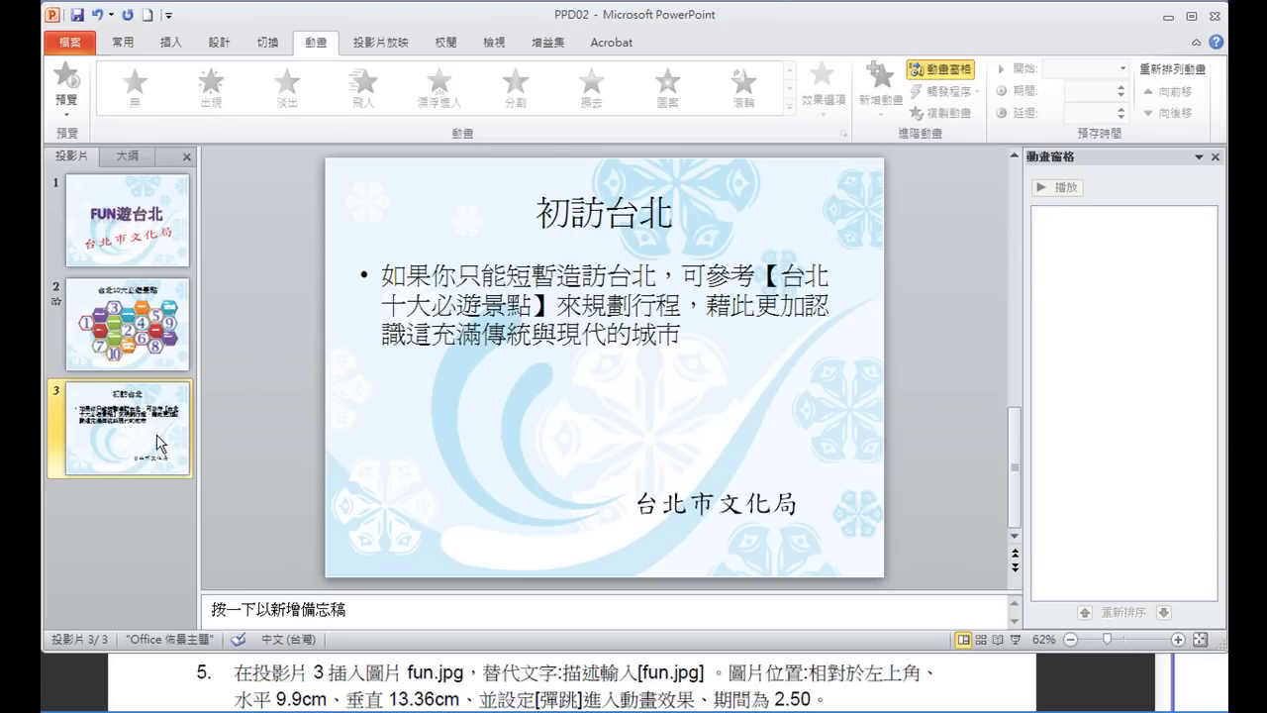
pyautogui.click(172, 43)
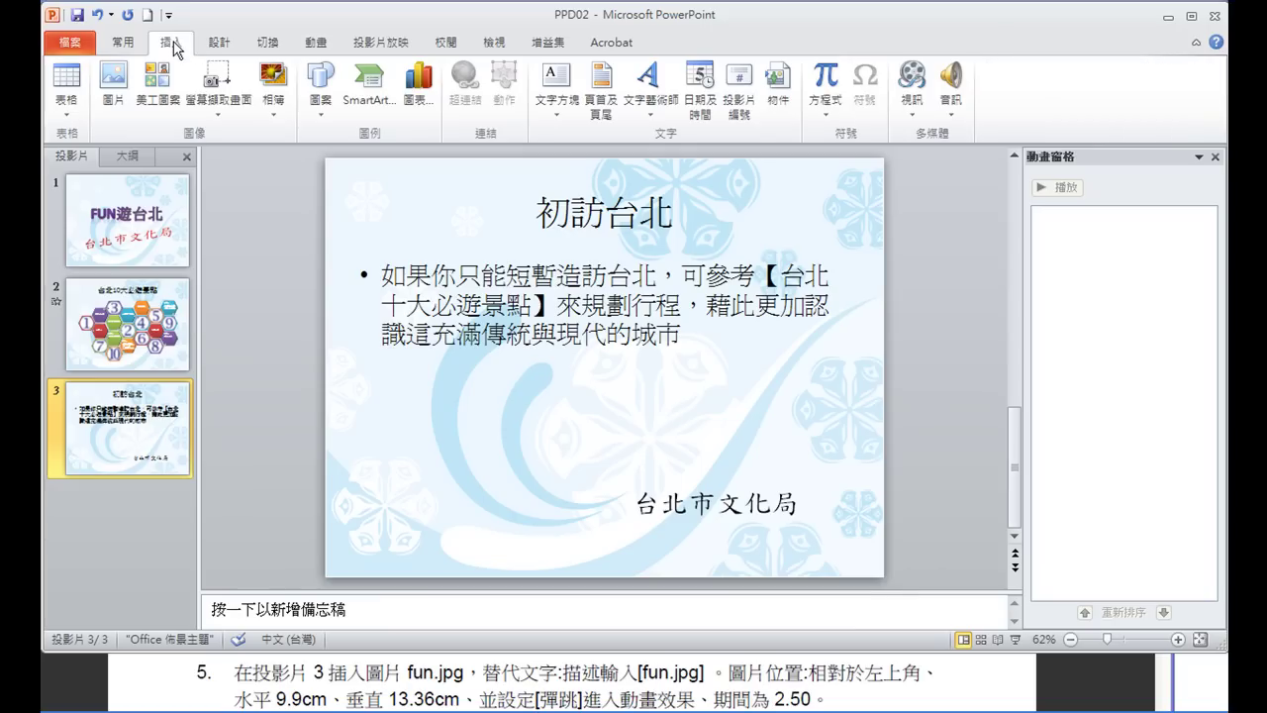
pyautogui.click(120, 91)
pyautogui.click(978, 385)
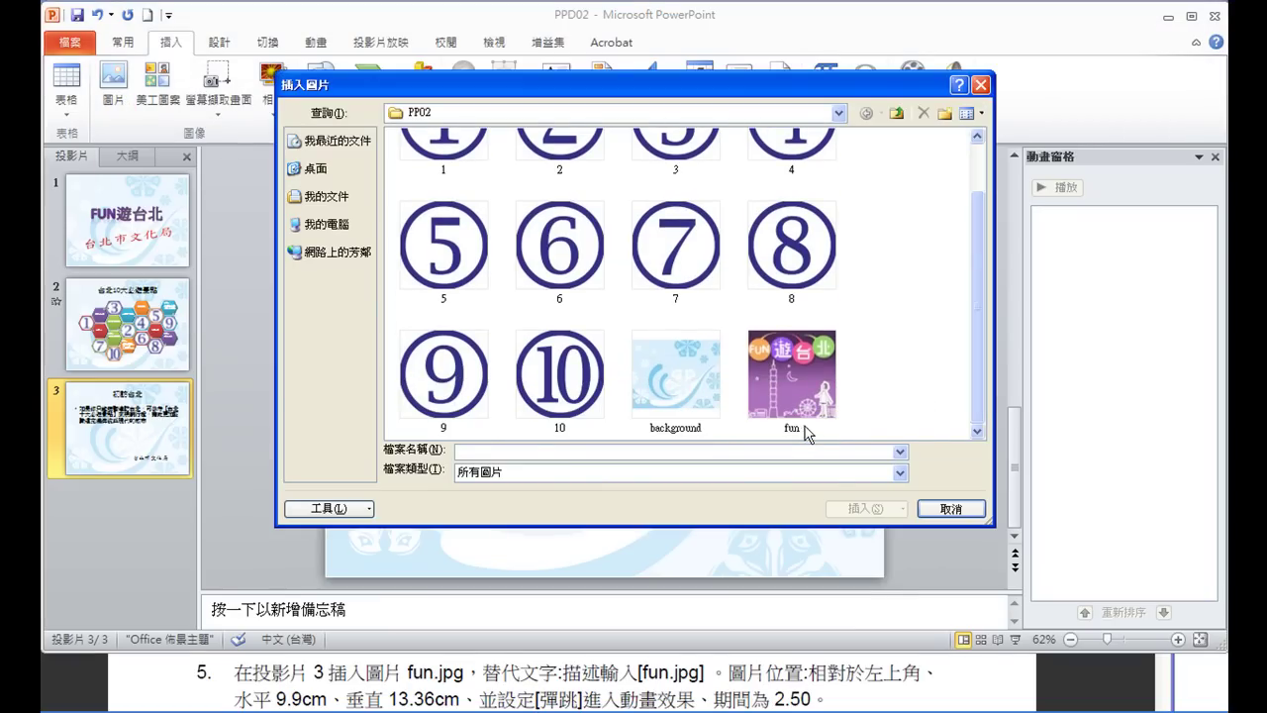
pyautogui.click(794, 394)
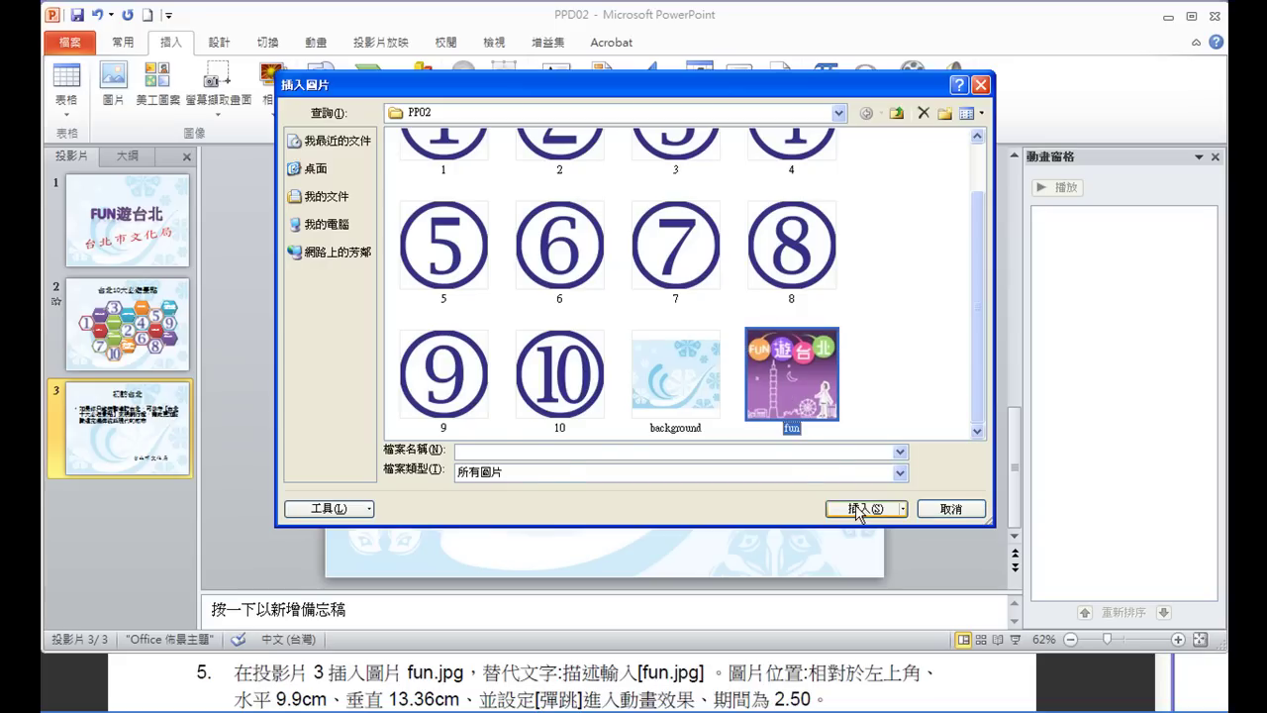
pyautogui.click(859, 507)
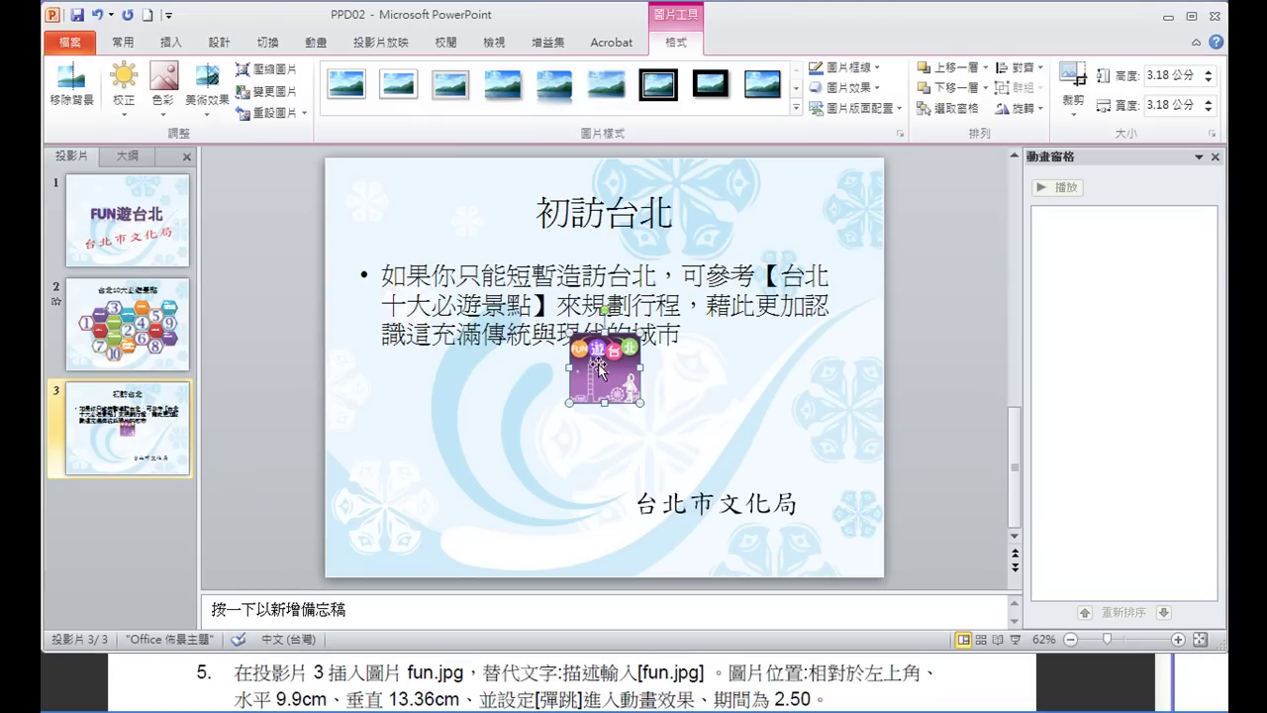
# Give the picture alt-text description fun.jpg and position it 9.9 cm across, 13.36 cm down from top-left.
pyautogui.rightClick(603, 387)
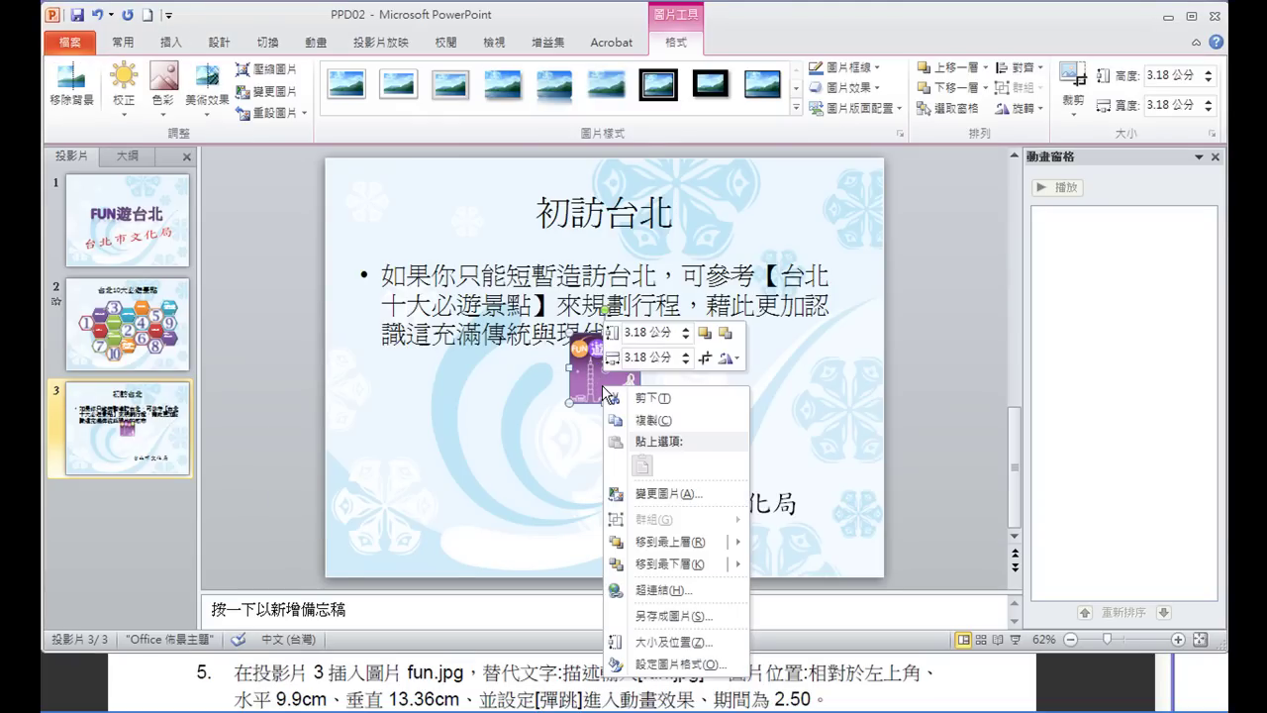
pyautogui.click(685, 663)
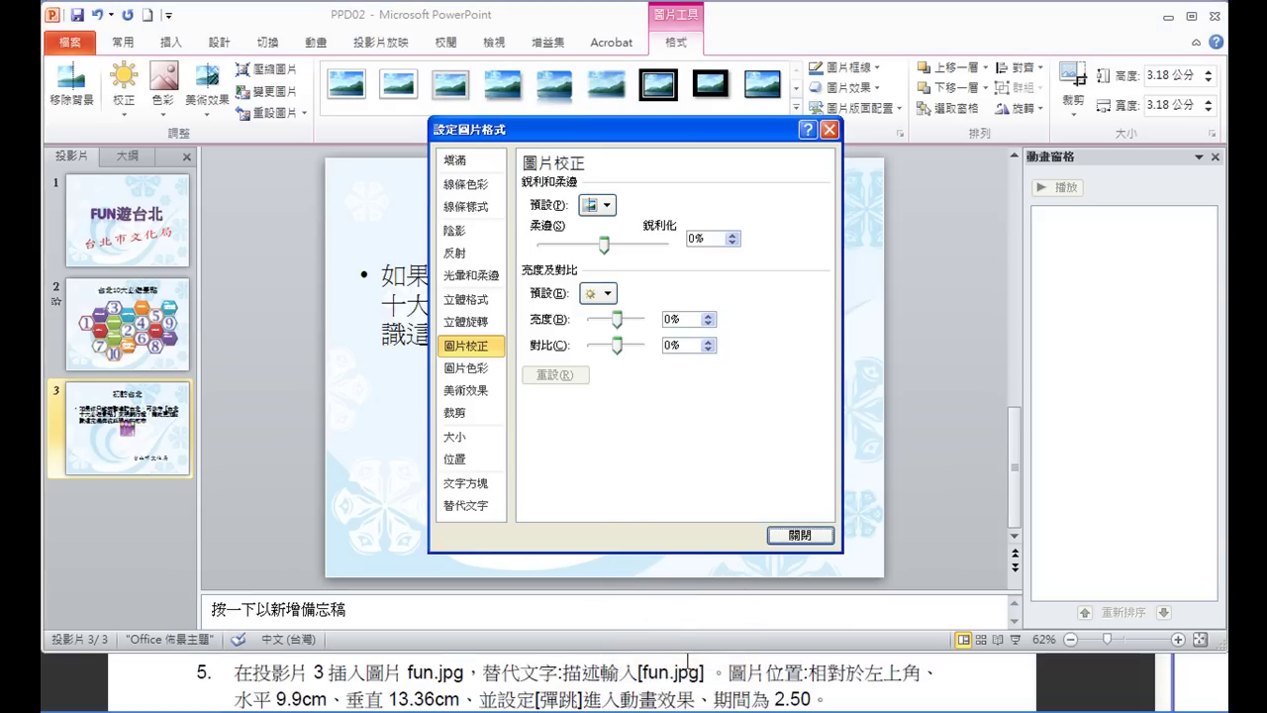
pyautogui.click(471, 505)
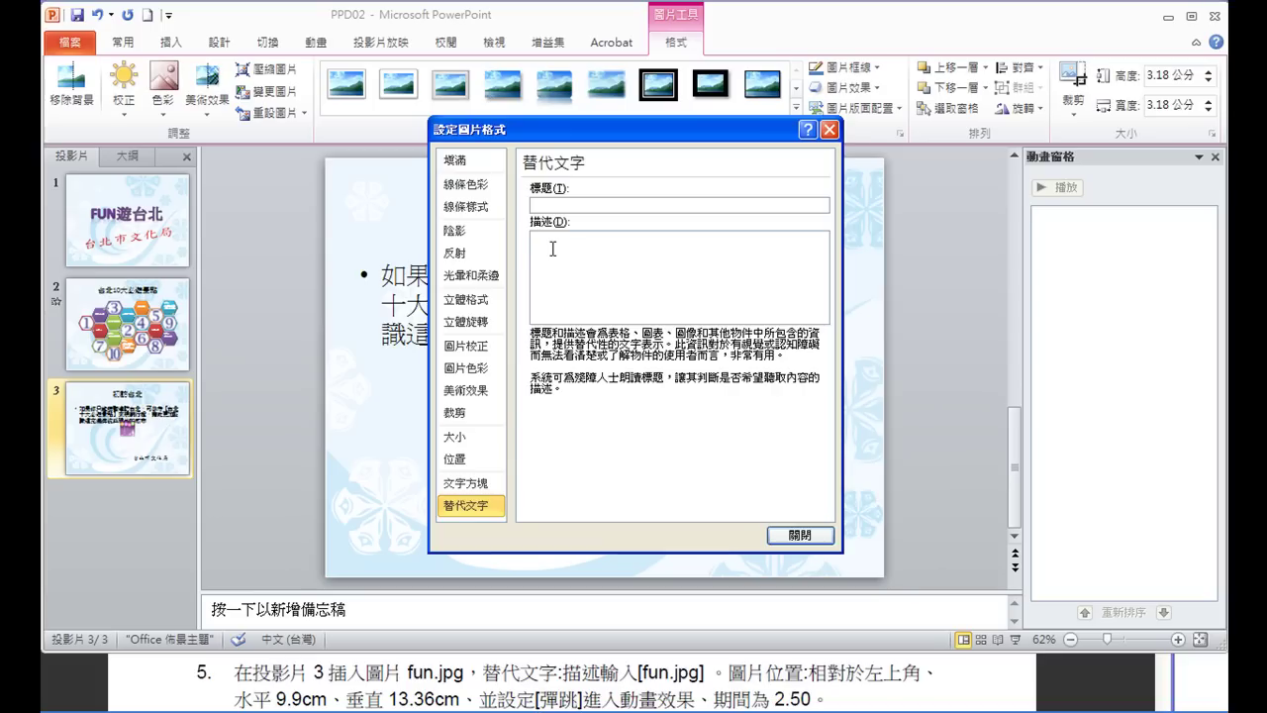
pyautogui.write('fun.jpg')
pyautogui.click(454, 459)
pyautogui.moveTo(619, 201); pyautogui.dragTo(549, 194)
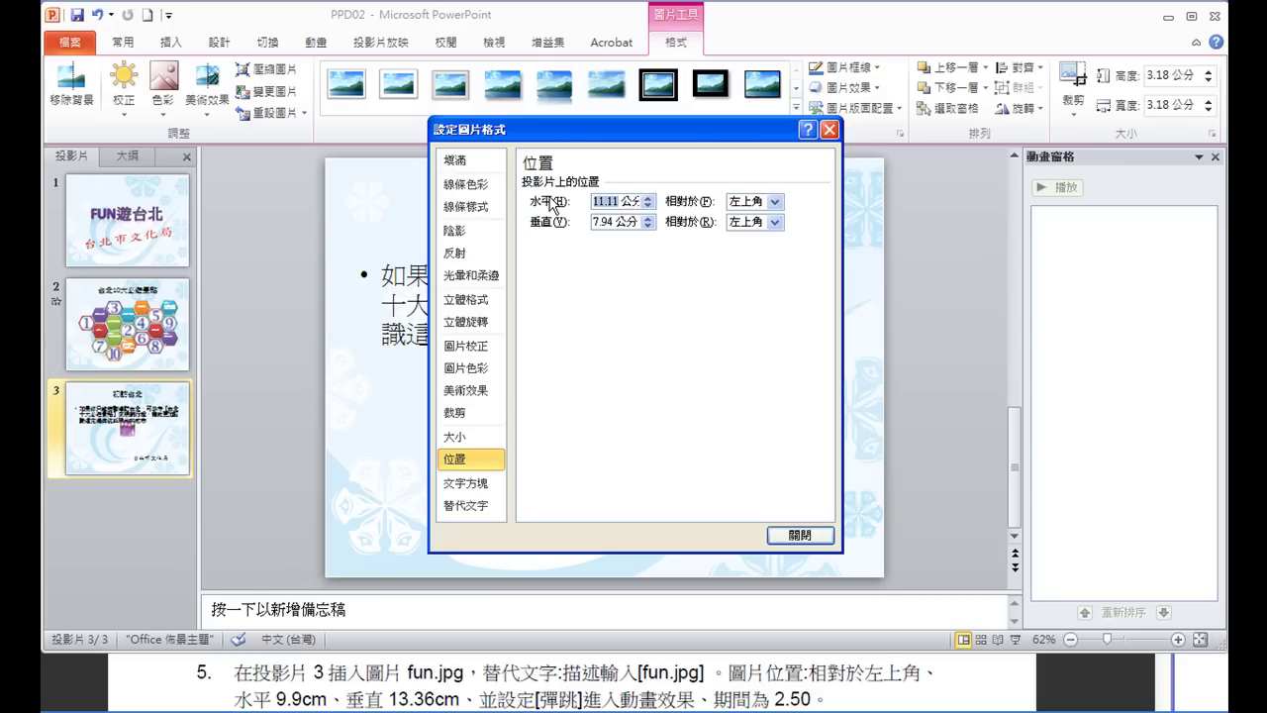
pyautogui.write('9.9')
pyautogui.doubleClick(604, 222)
pyautogui.write('13')
pyautogui.write('.')
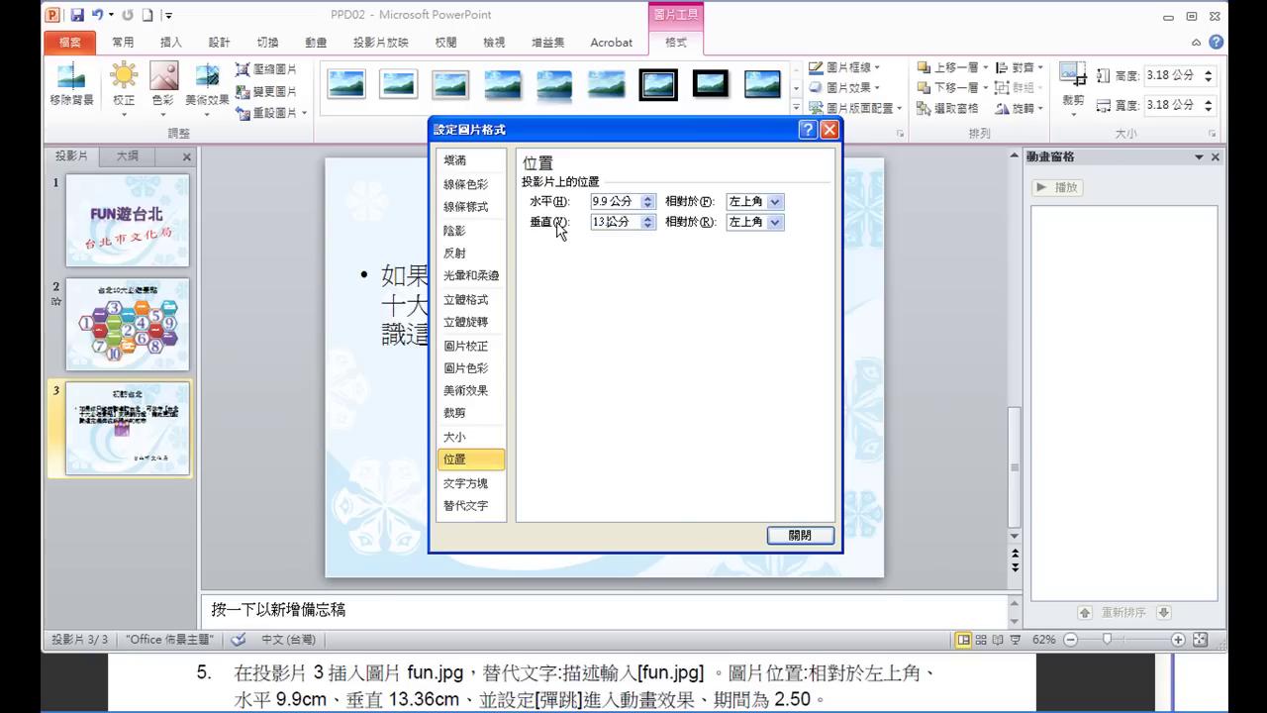
pyautogui.write('36')
pyautogui.click(817, 534)
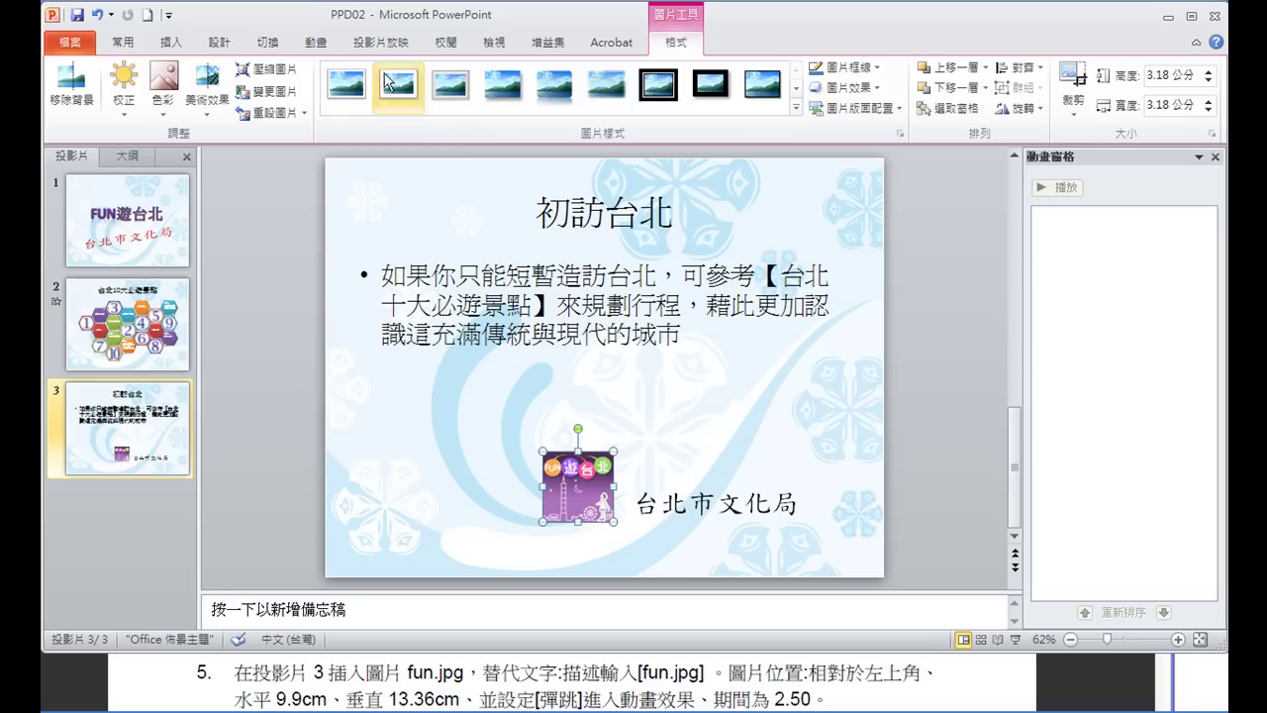
# Apply a 彈跳 (Bounce) entrance animation to the fun picture with a 2.50-second duration.
pyautogui.click(320, 44)
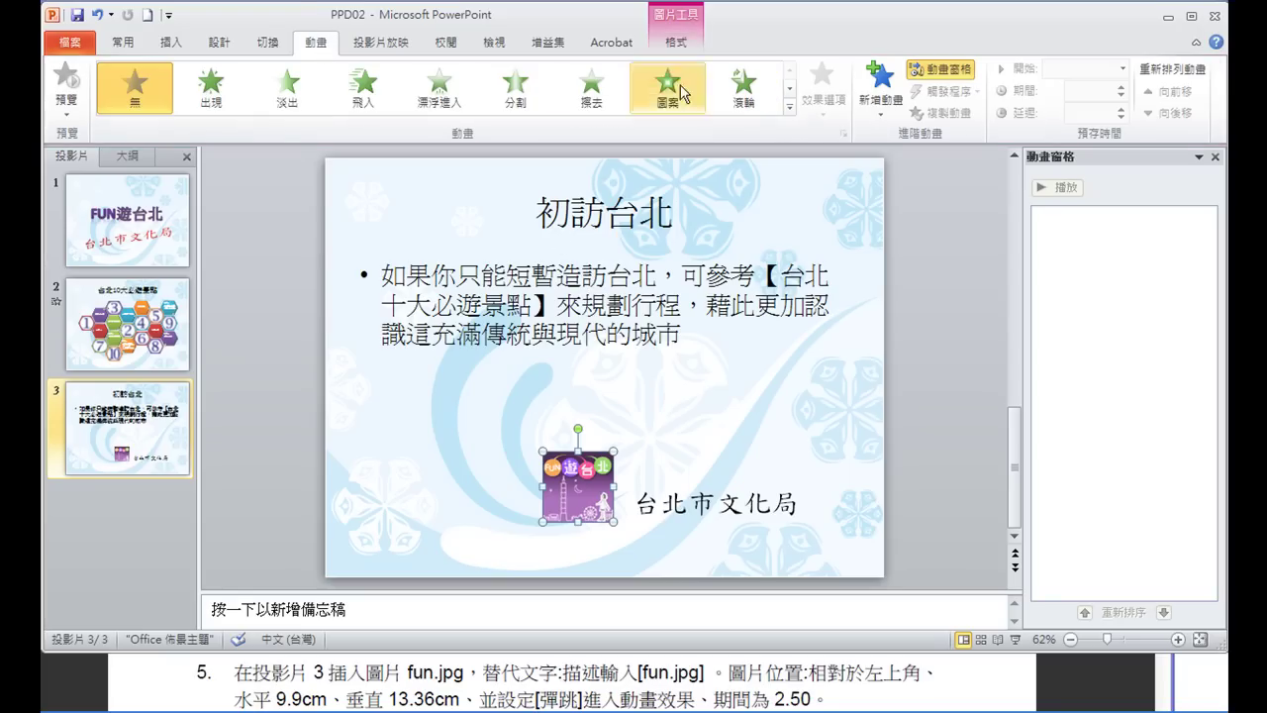
pyautogui.click(789, 107)
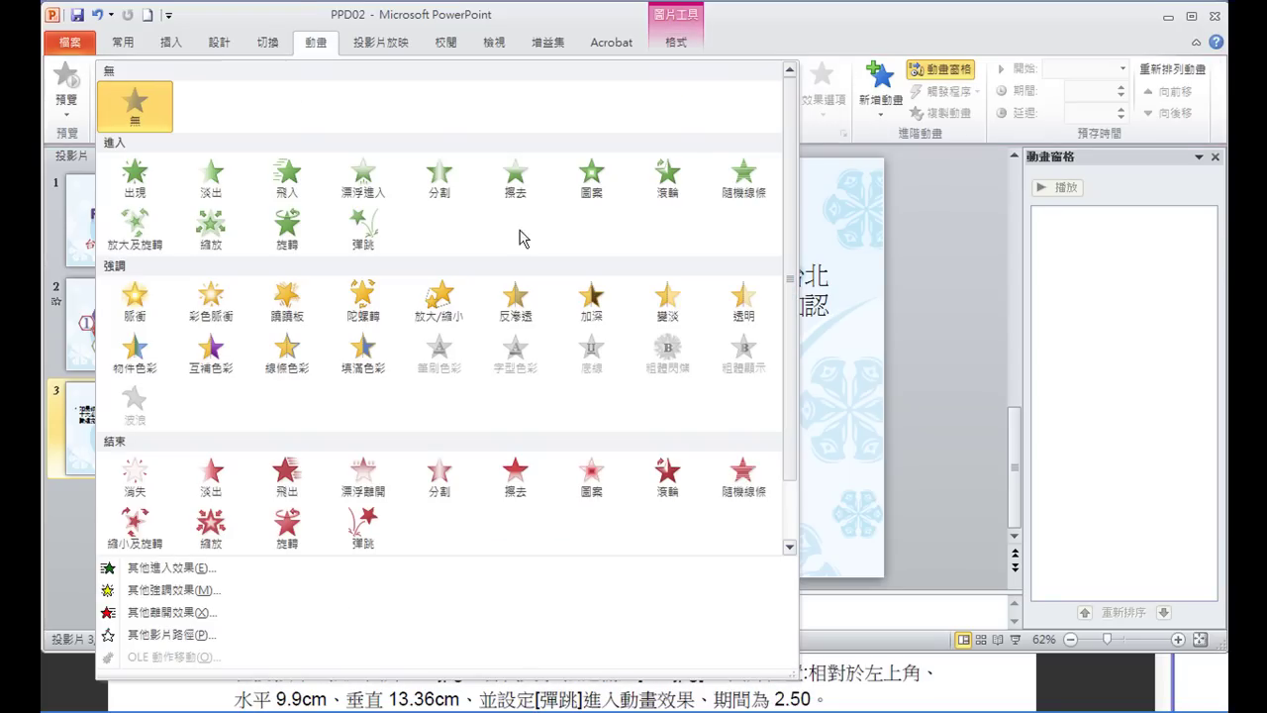
pyautogui.click(373, 238)
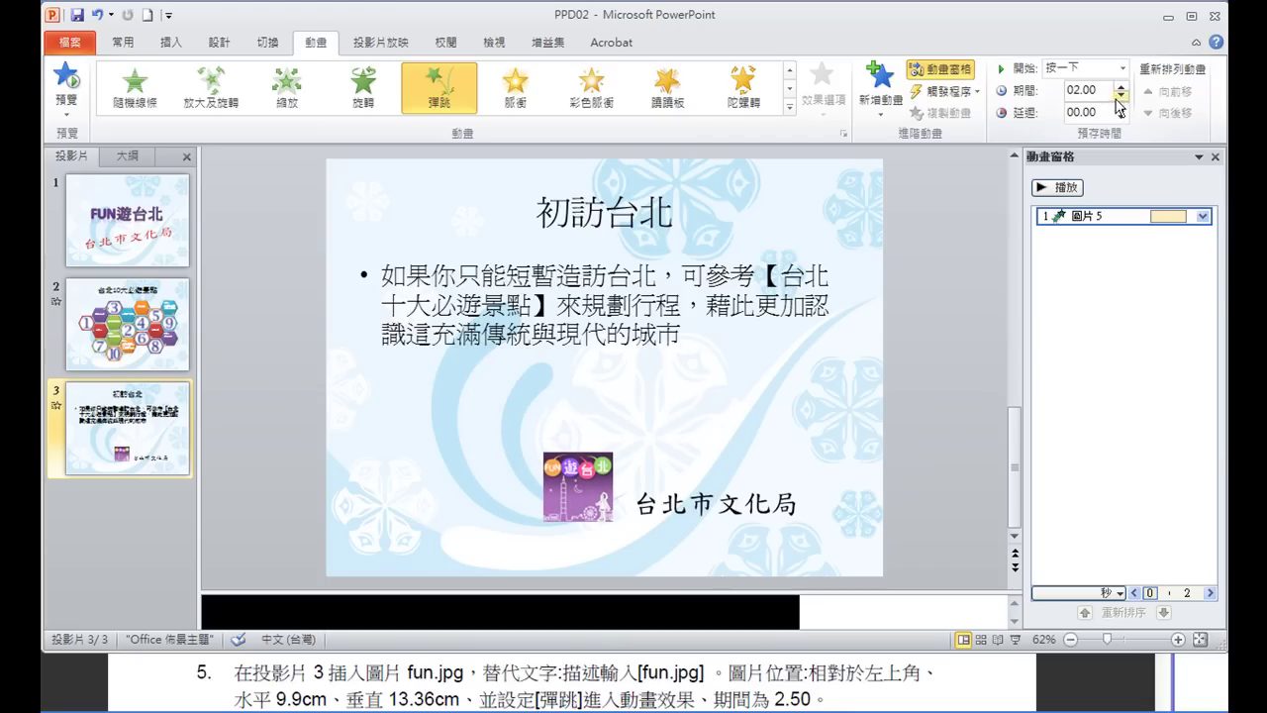
pyautogui.click(1121, 86)
pyautogui.click(1121, 86)
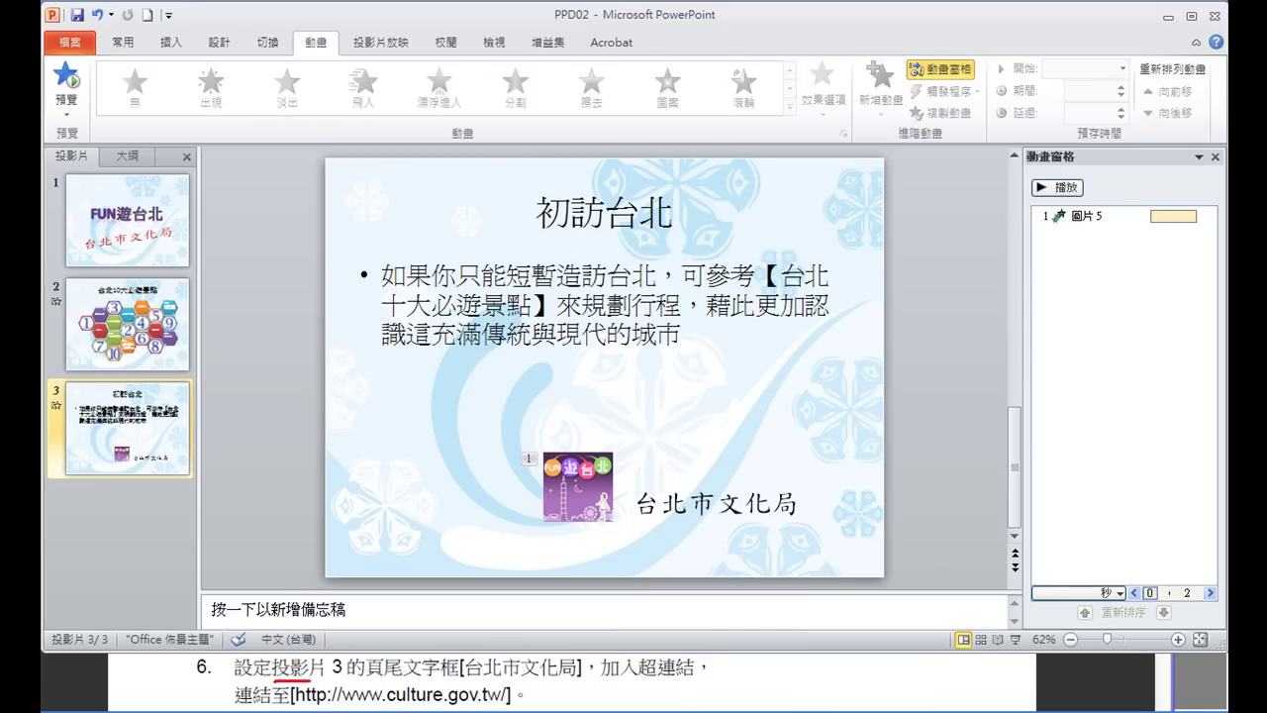
pyautogui.moveTo(370, 681); pyautogui.dragTo(477, 681)
pyautogui.moveTo(642, 679); pyautogui.dragTo(696, 676)
pyautogui.press('Escape')
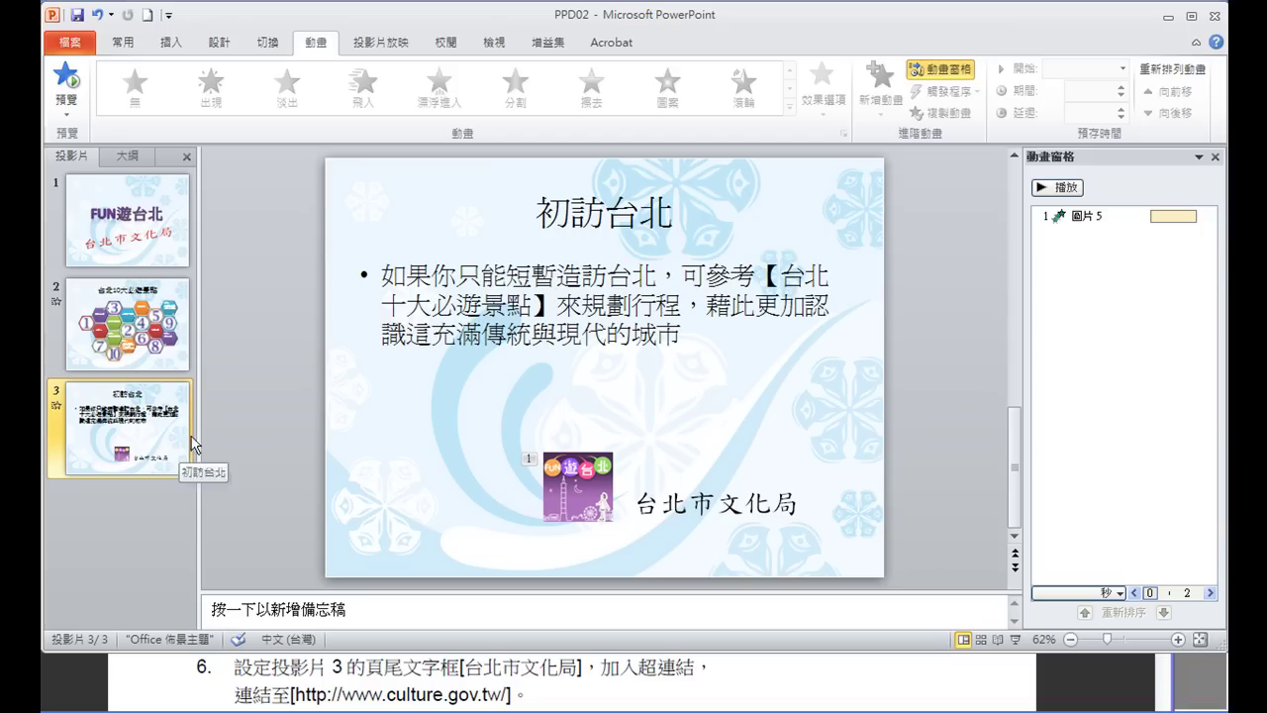
pyautogui.click(712, 505)
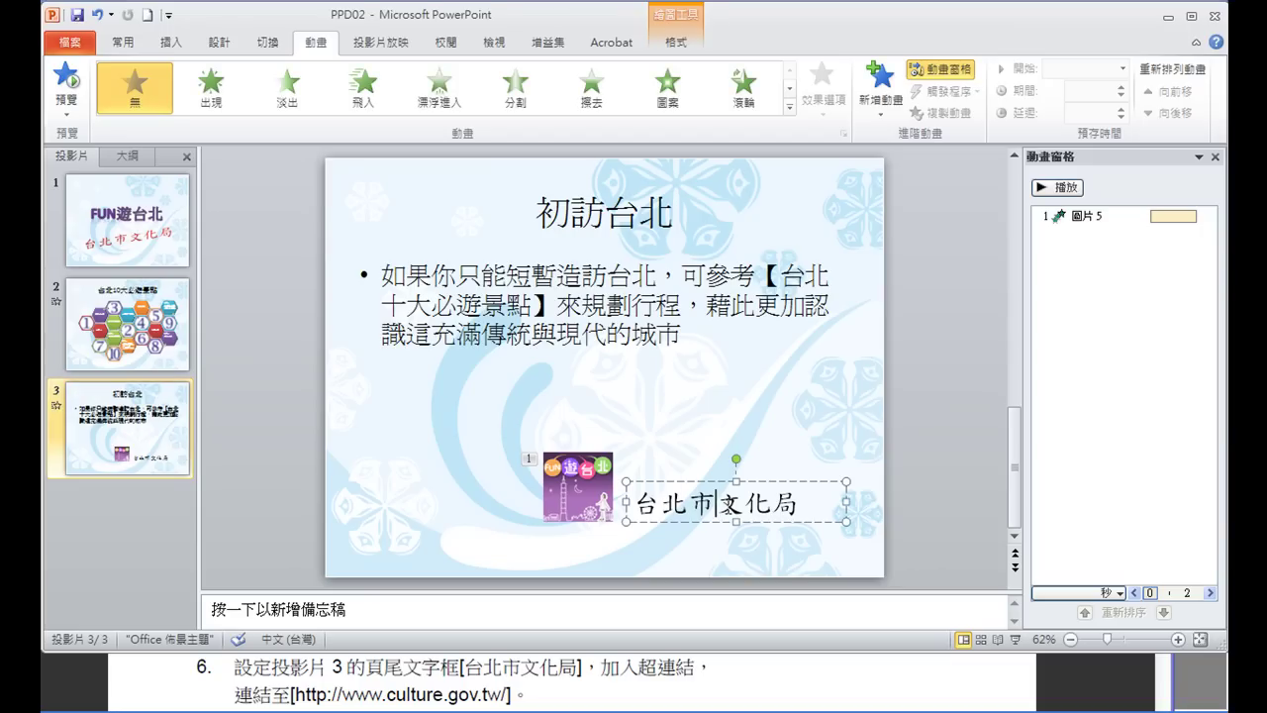
pyautogui.click(714, 481)
pyautogui.rightClick(701, 485)
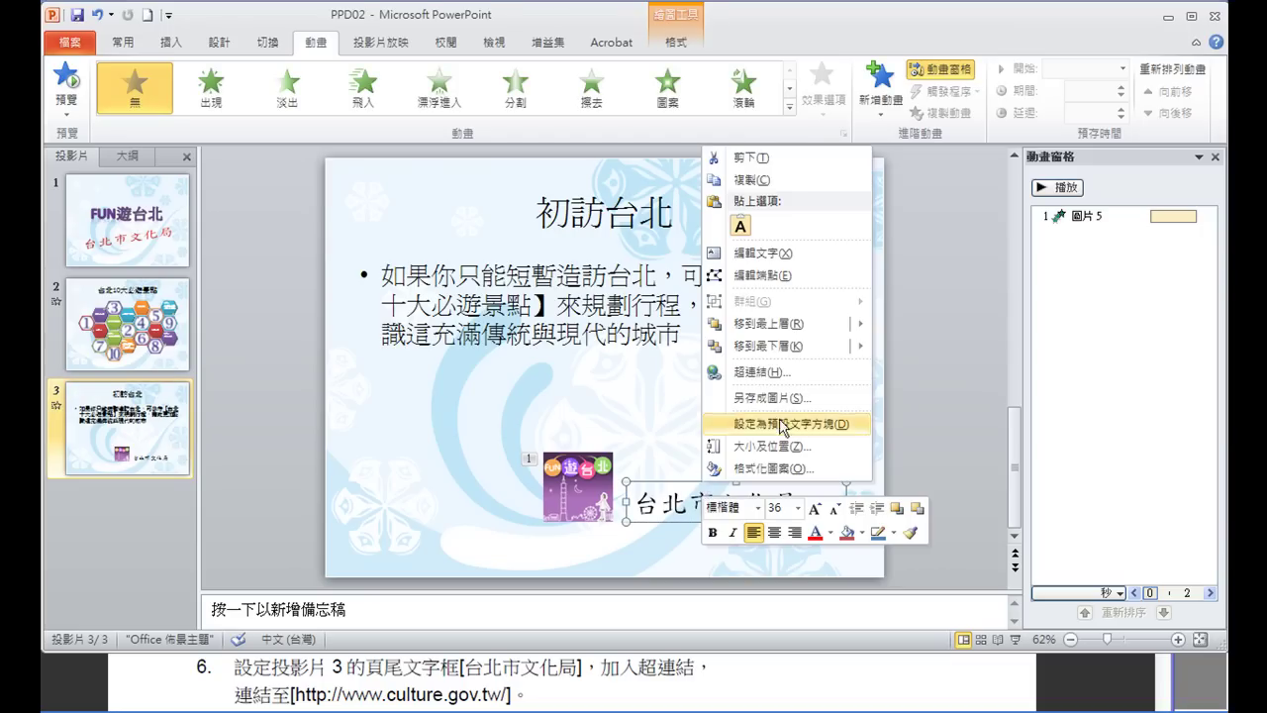
pyautogui.click(771, 373)
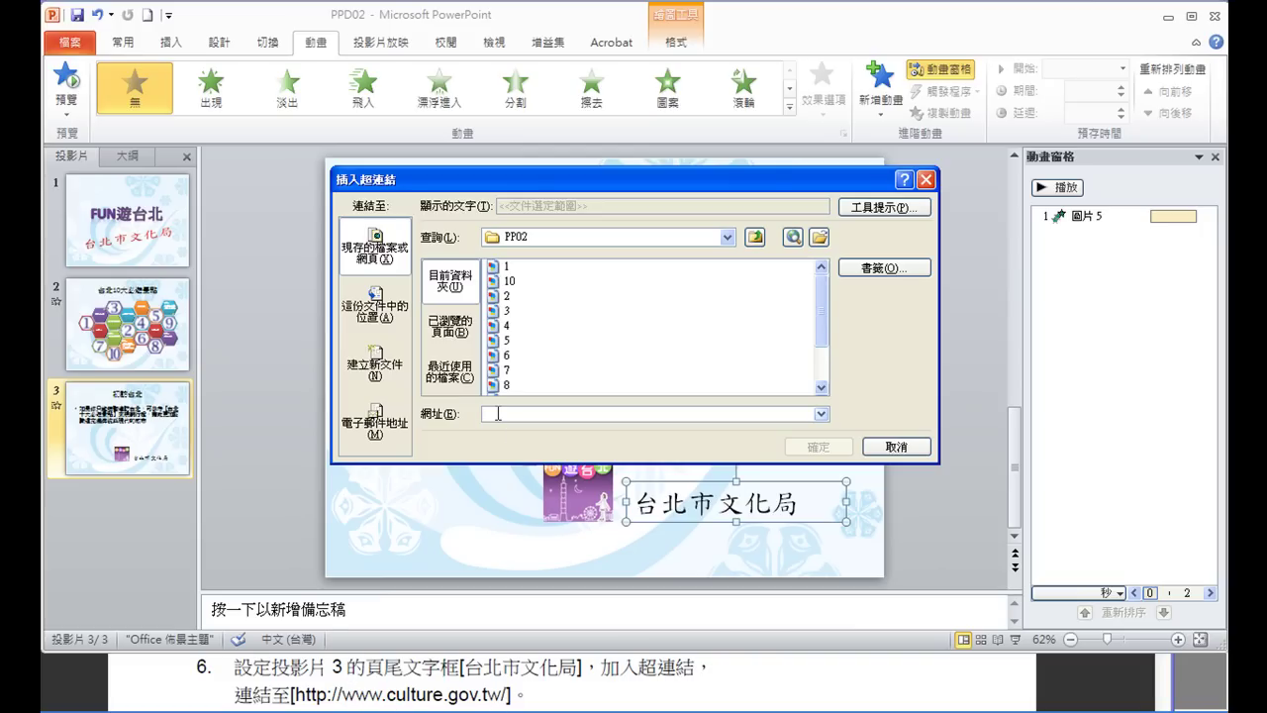
pyautogui.hotkey('ctrl', 'v')
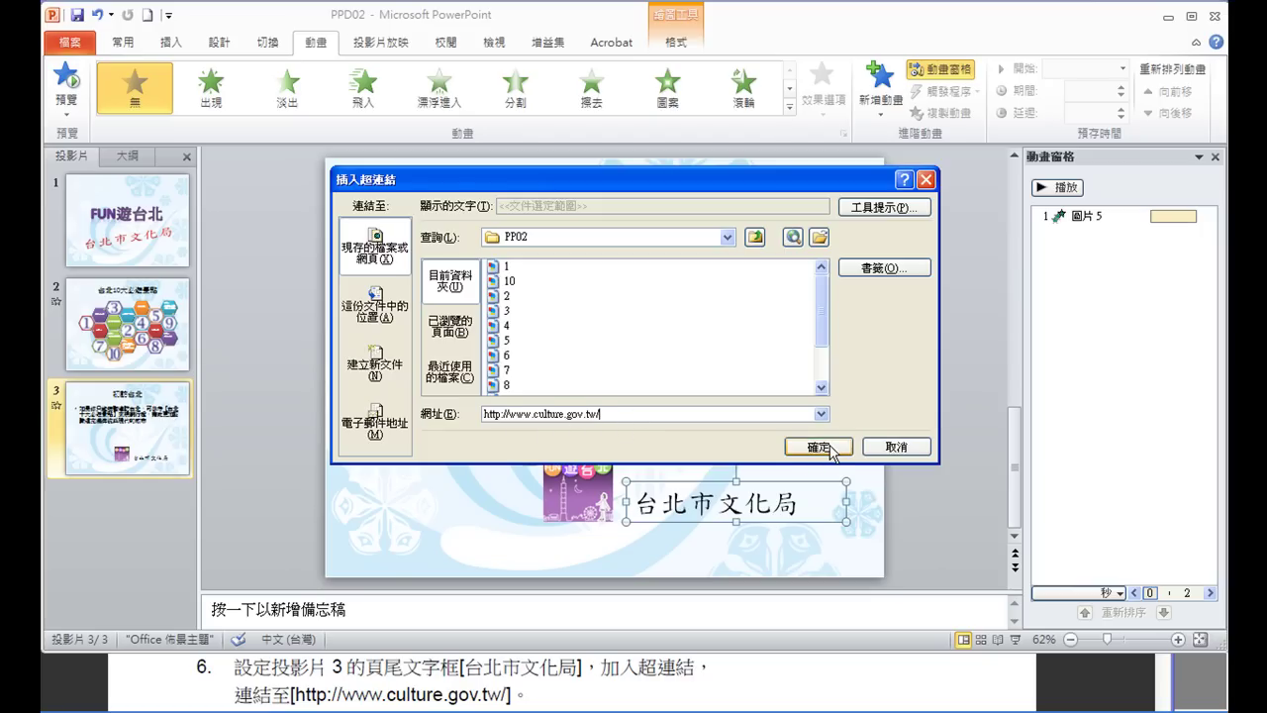
pyautogui.click(830, 446)
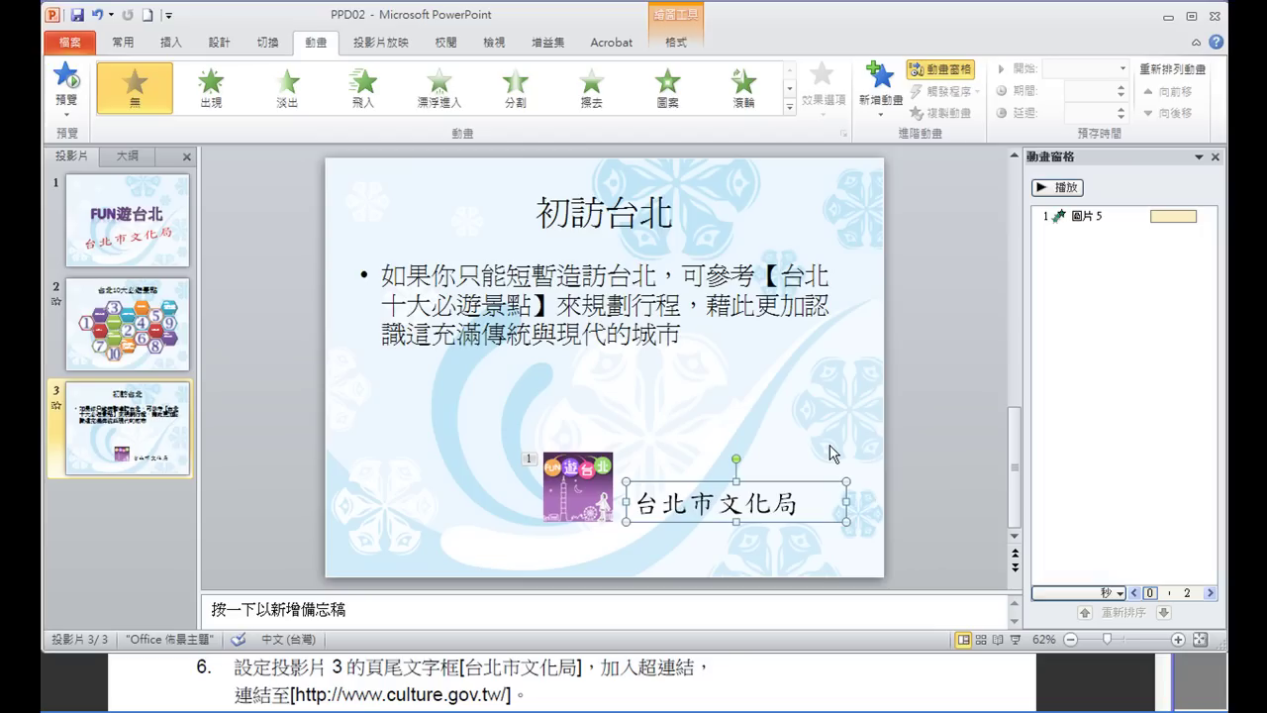
# Save the presentation as PPA02 and run scoring on the saved answer file.
pyautogui.click(69, 42)
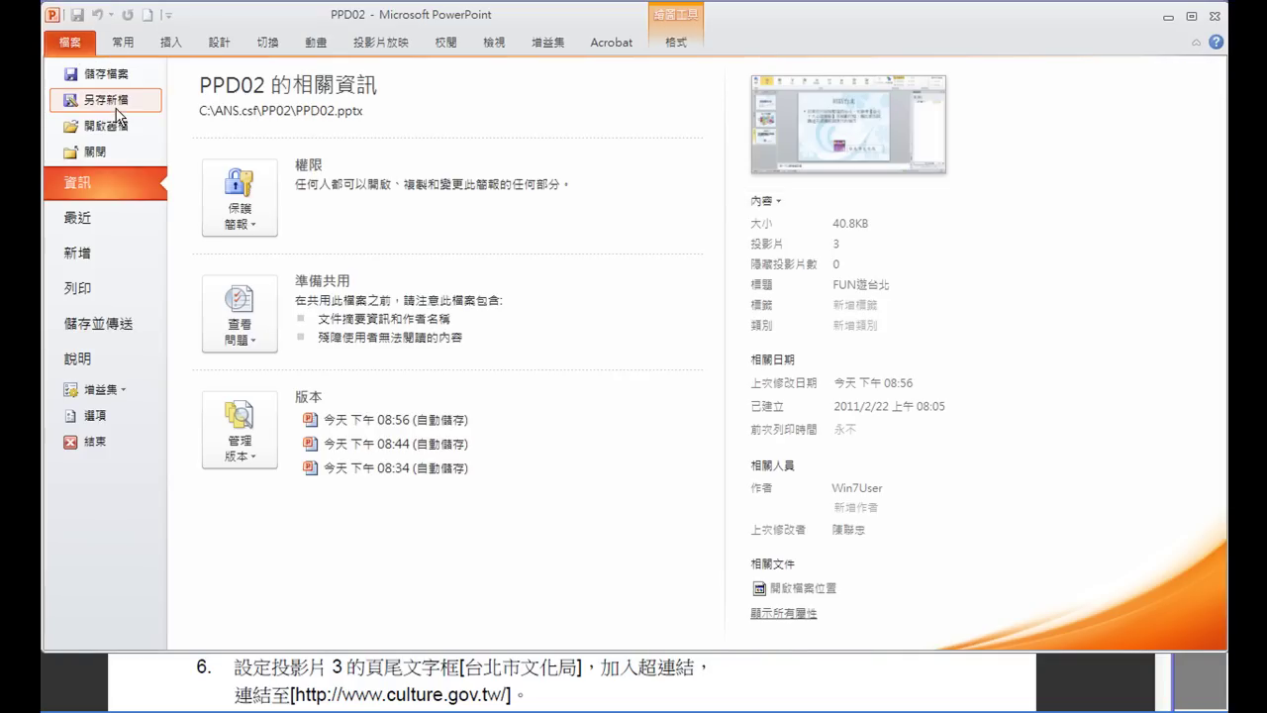
pyautogui.click(99, 96)
pyautogui.click(469, 496)
pyautogui.write('A')
pyautogui.click(872, 554)
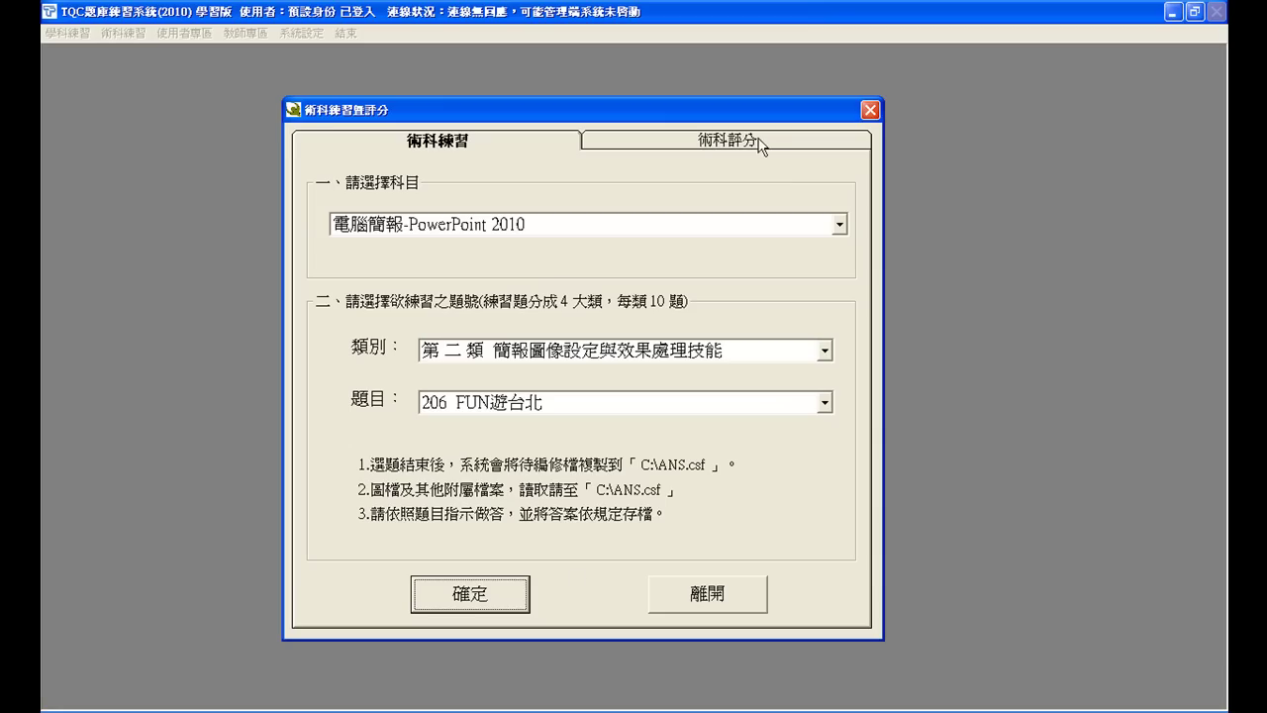
pyautogui.click(759, 140)
pyautogui.click(490, 594)
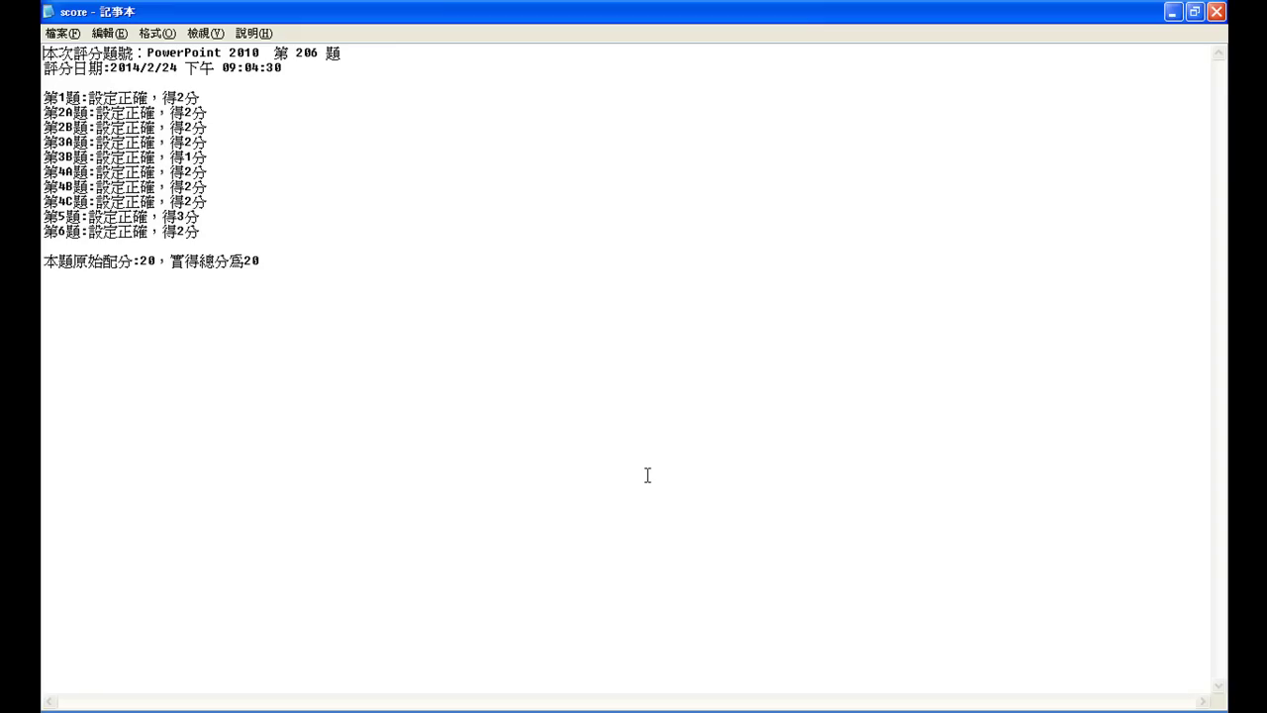